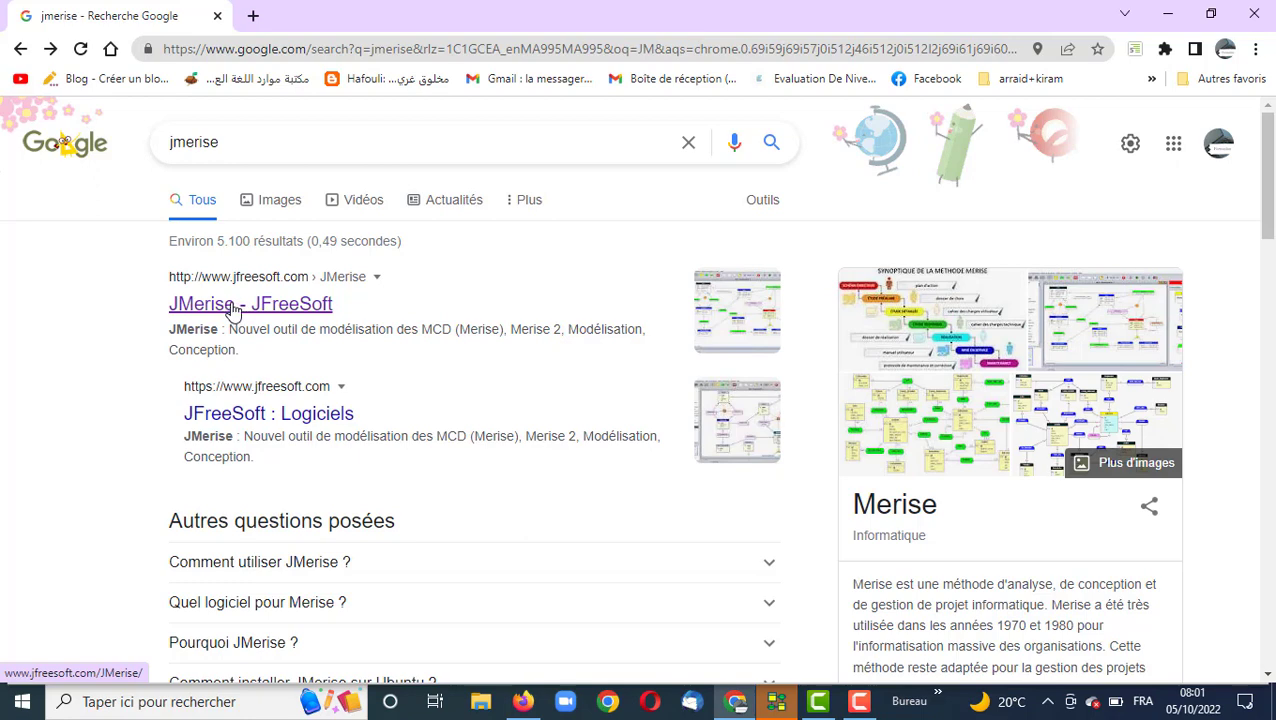
Open the JMerise page on JFreeSoft and review the available versions and the table comparing activated and non-activated features.
left_click(231, 312)
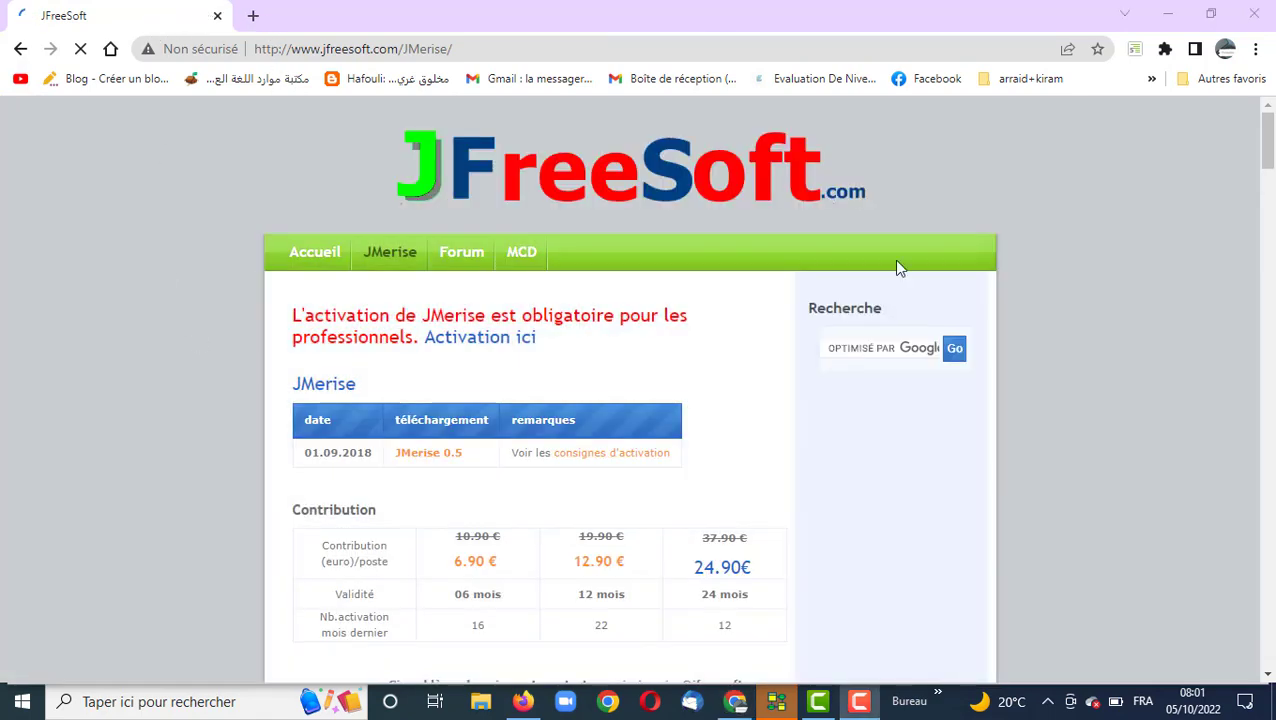
left_click_drag(1272, 124, 1268, 150)
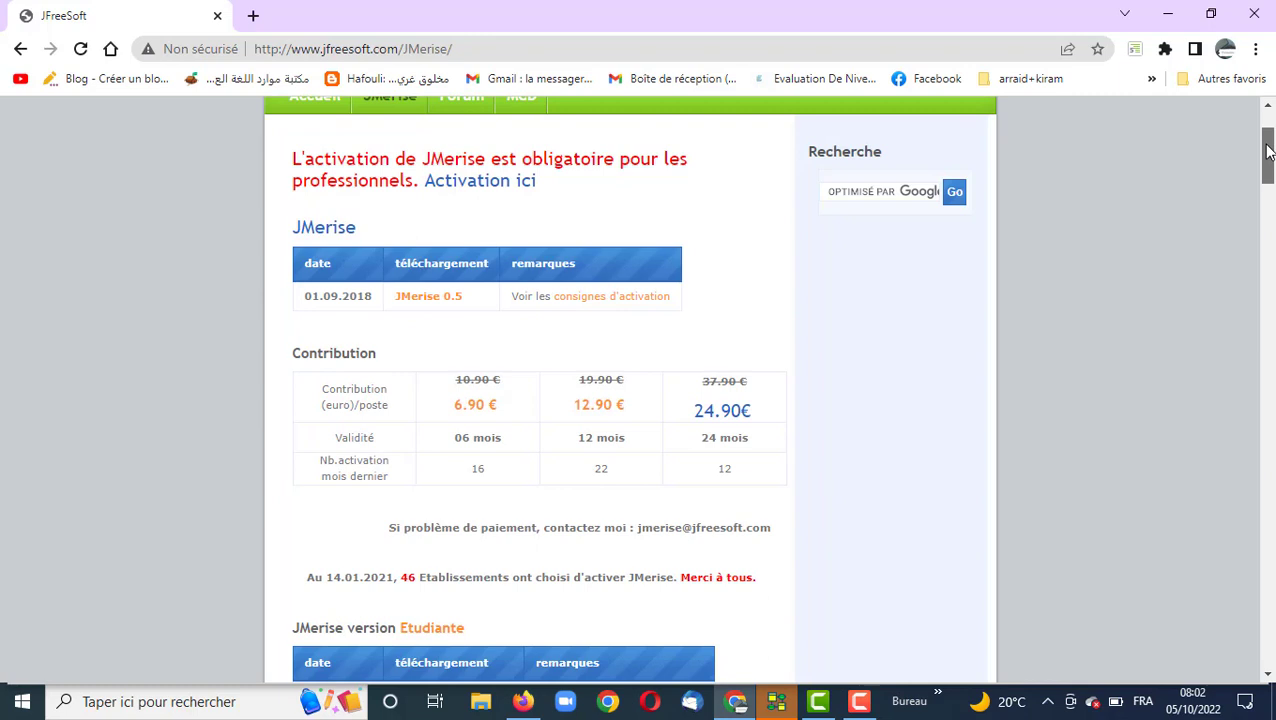
left_click_drag(1268, 150, 1268, 187)
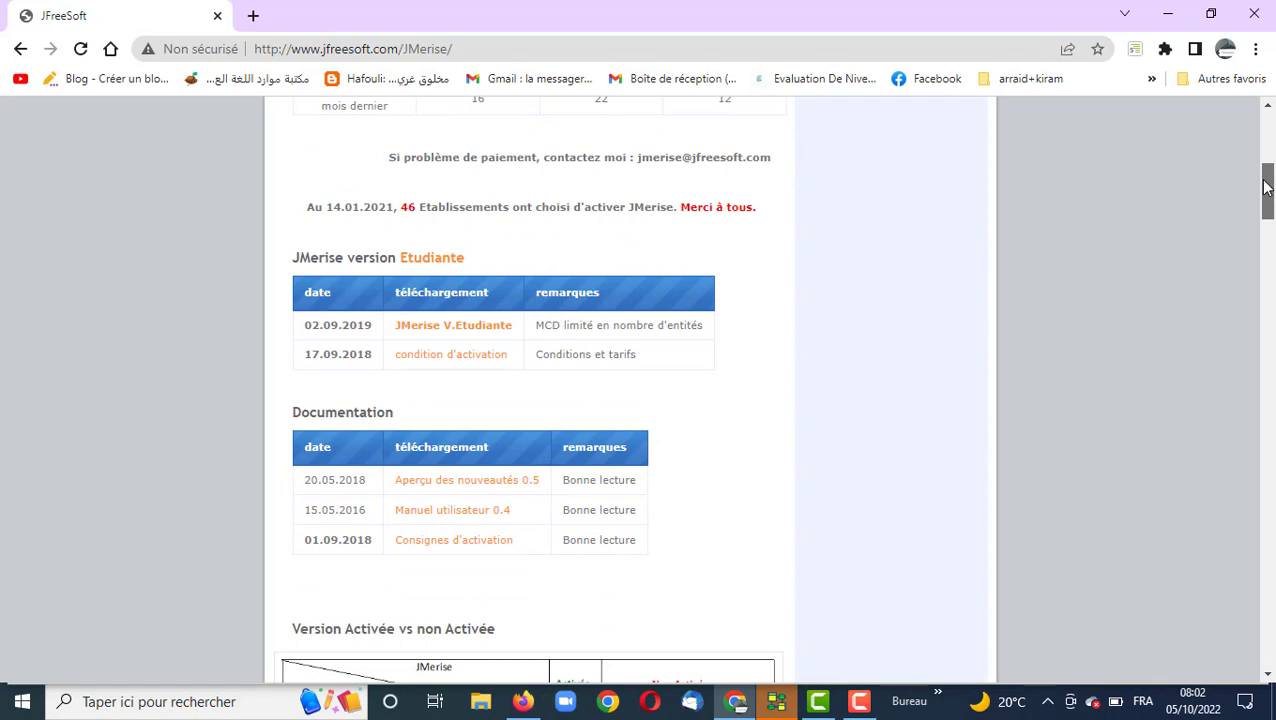
left_click_drag(1268, 187, 1268, 223)
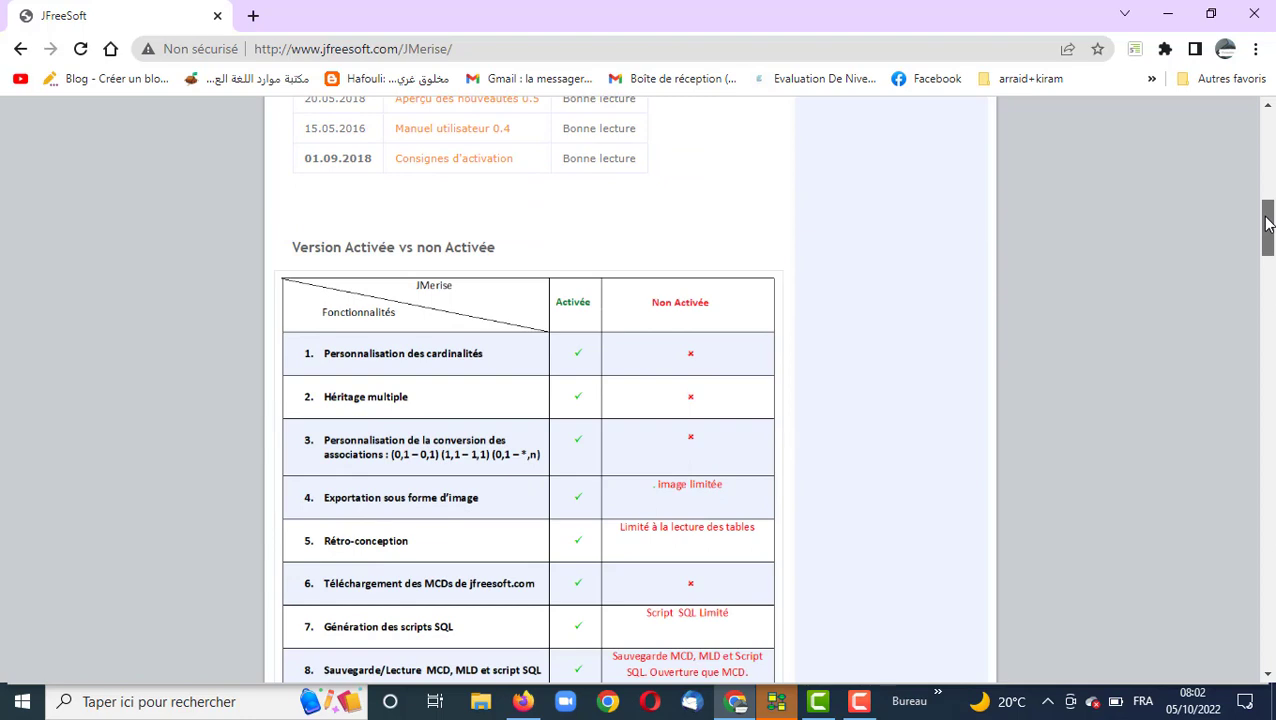
left_click_drag(1268, 223, 1268, 230)
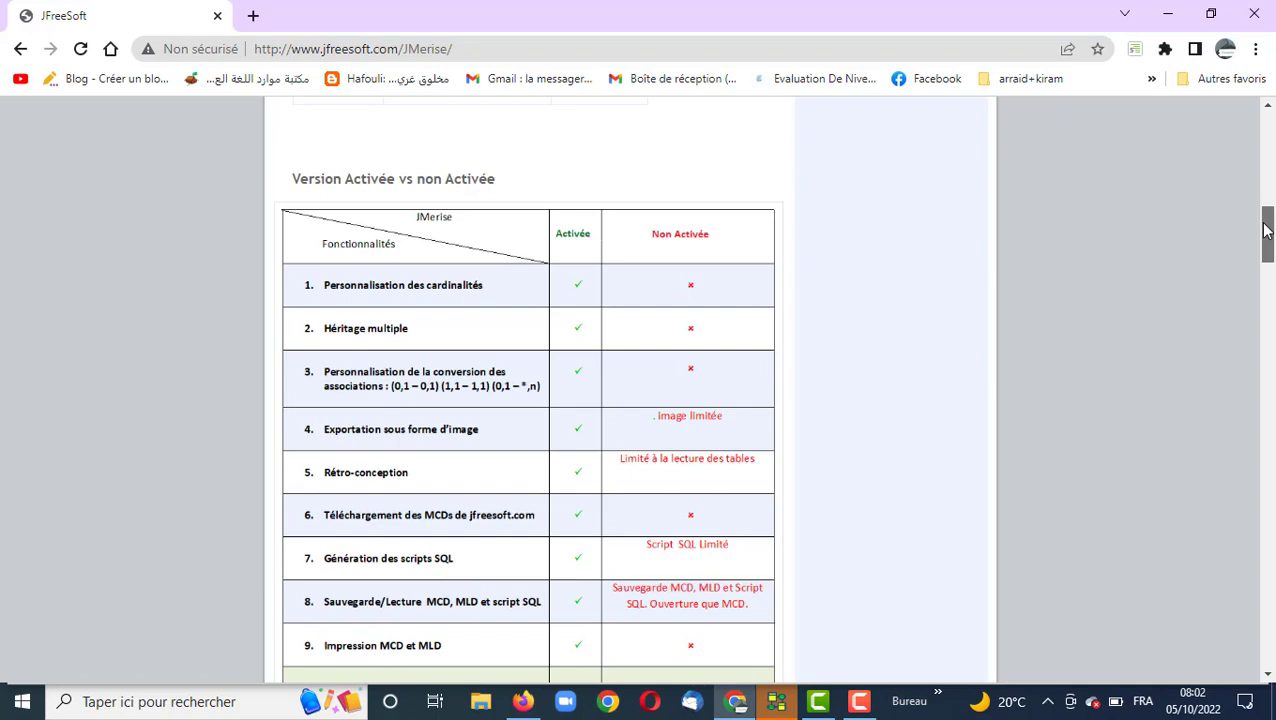
left_click_drag(1265, 230, 1265, 255)
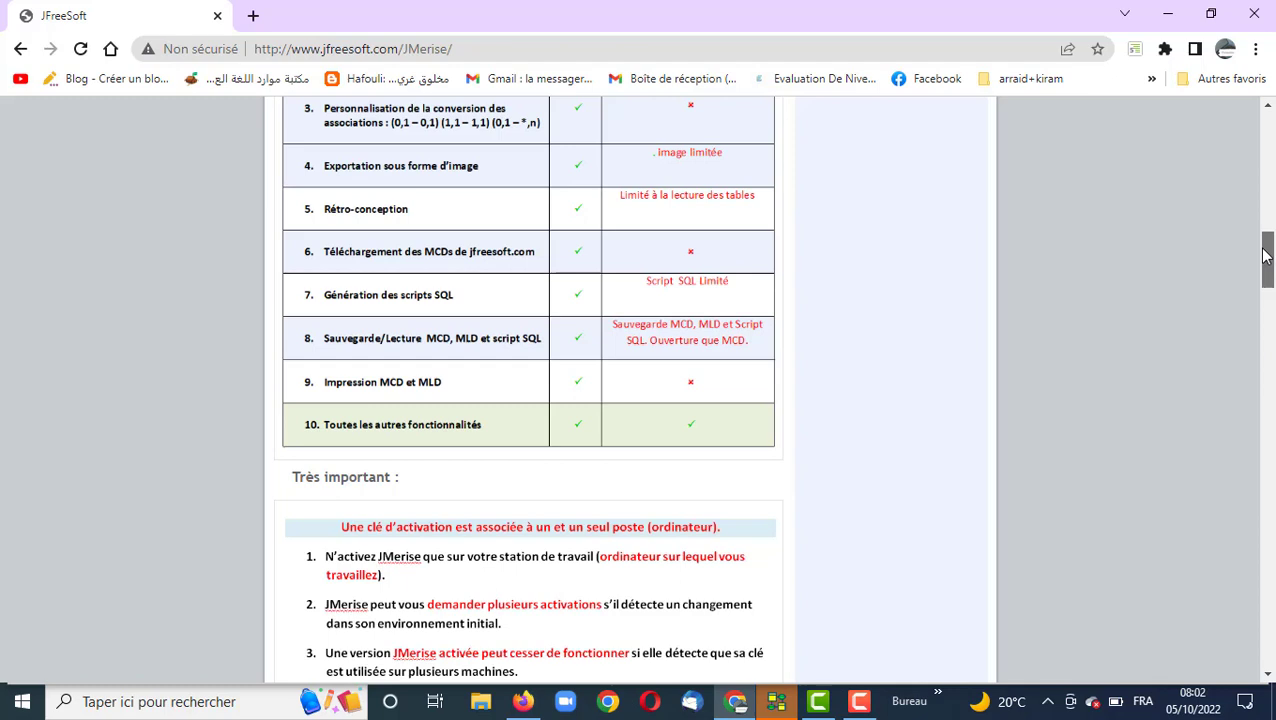
left_click_drag(1265, 255, 1251, 185)
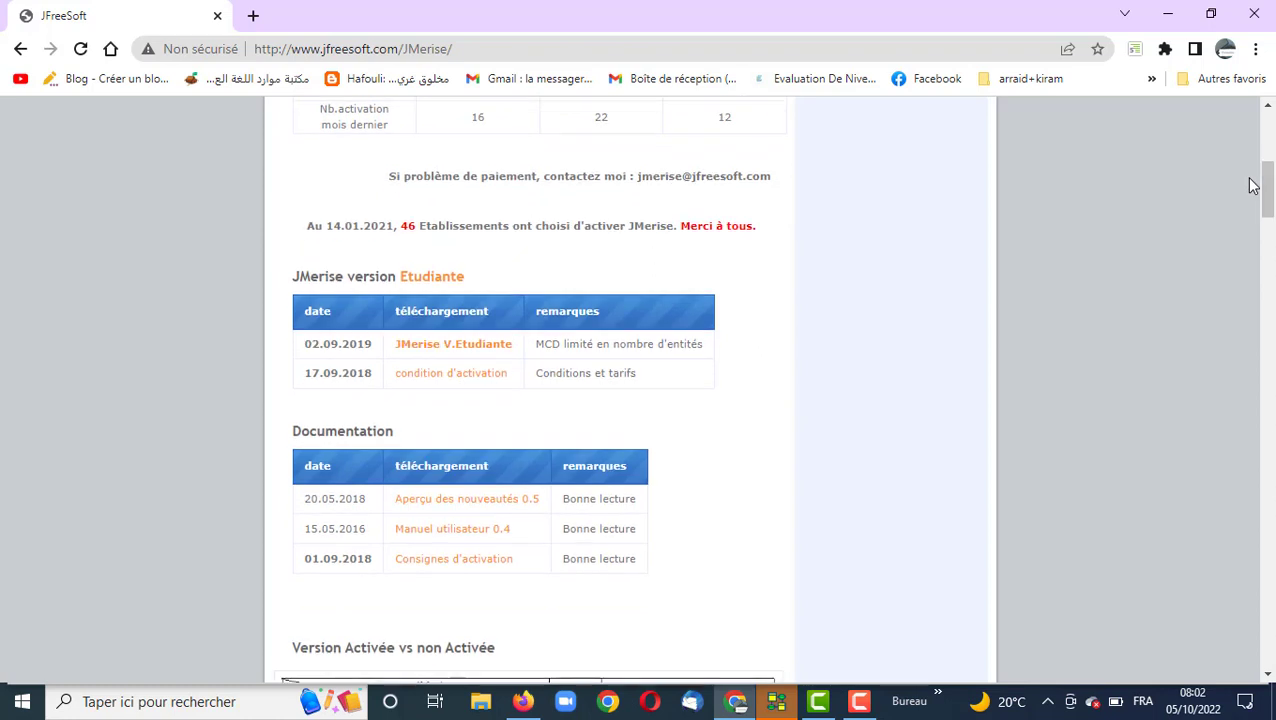
Download the student version, JMerise V.Etudiante, and save the JMeriseEtudiant archive on the W5 (E:) drive.
left_click(424, 348)
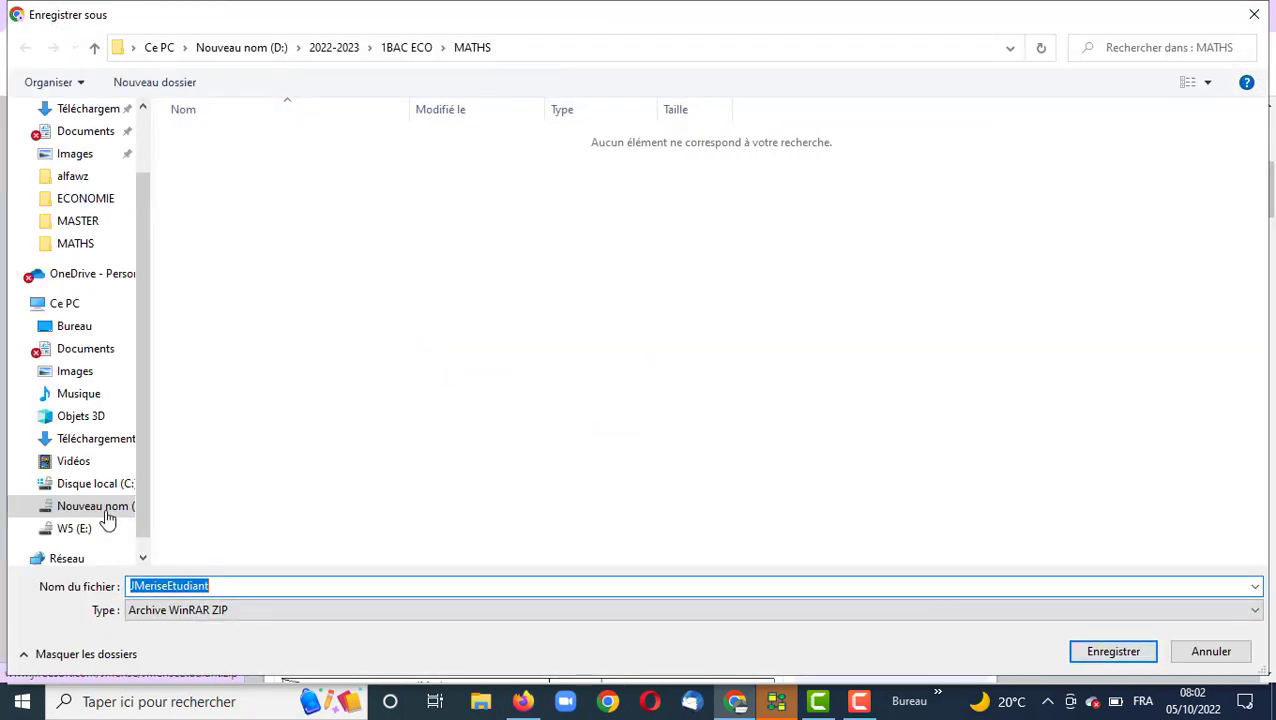
left_click(76, 529)
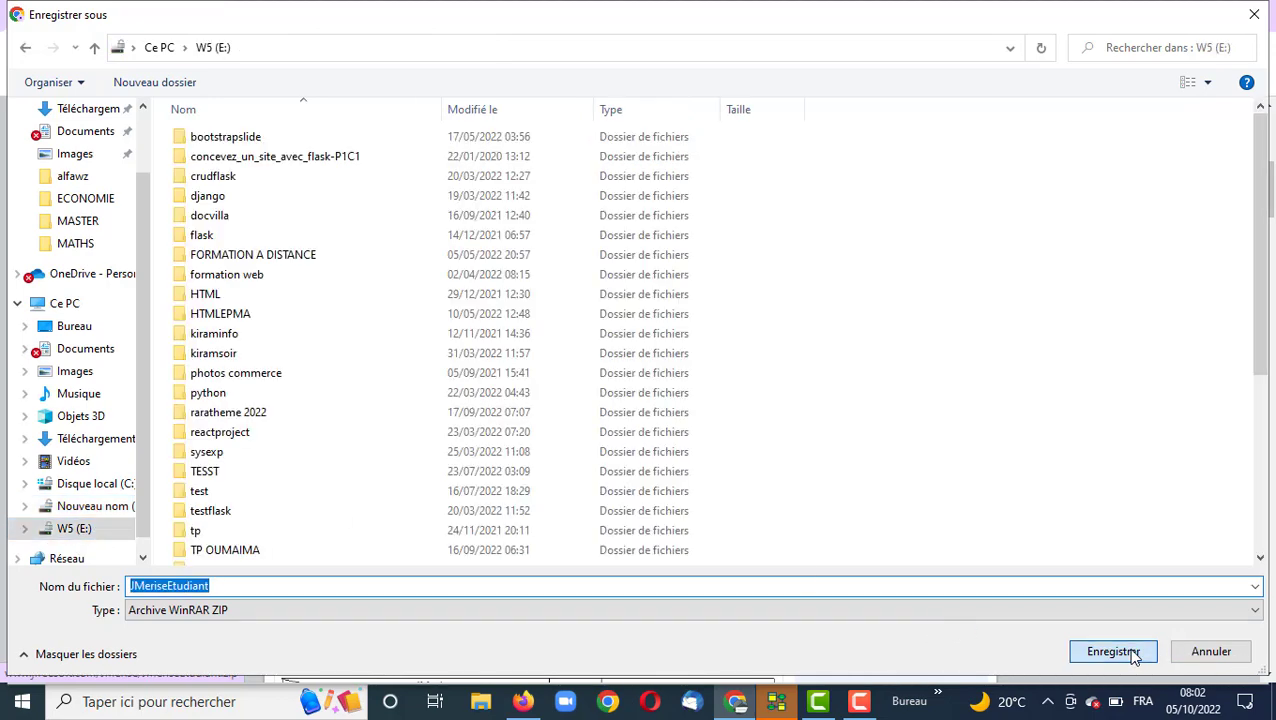
left_click(1112, 652)
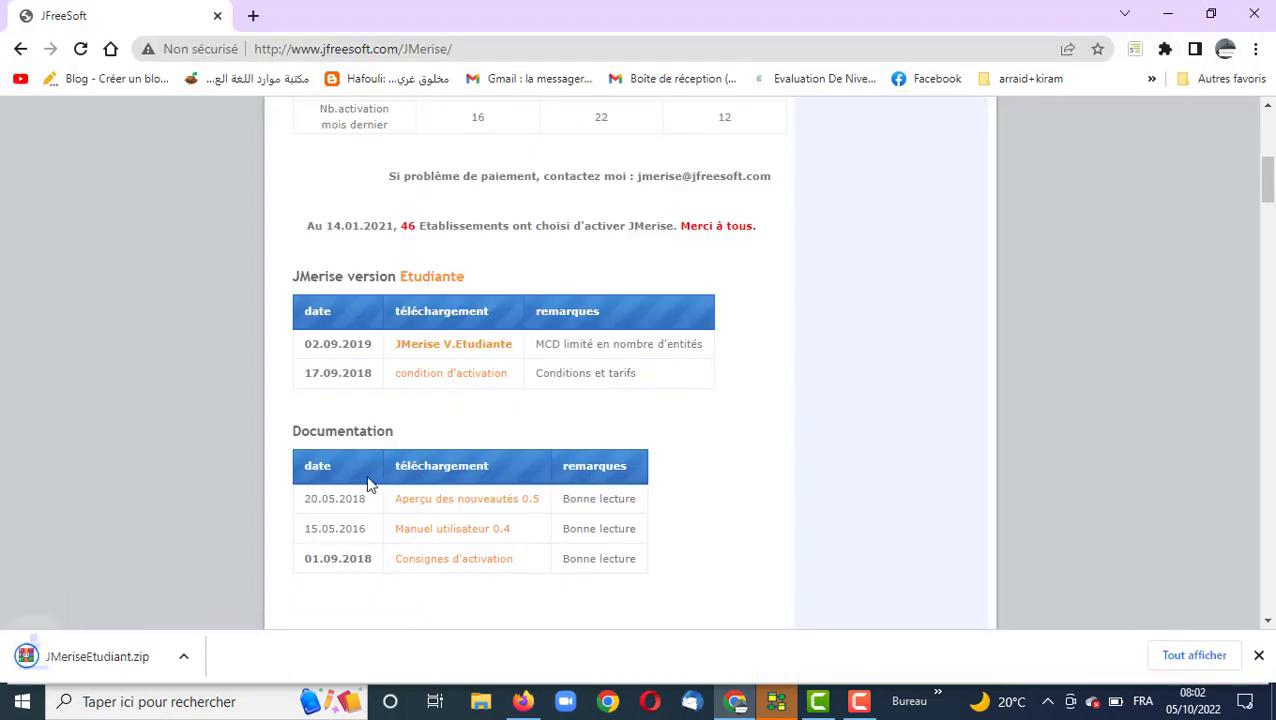
Show the downloaded JMeriseEtudiant.zip file in its folder.
left_click(200, 657)
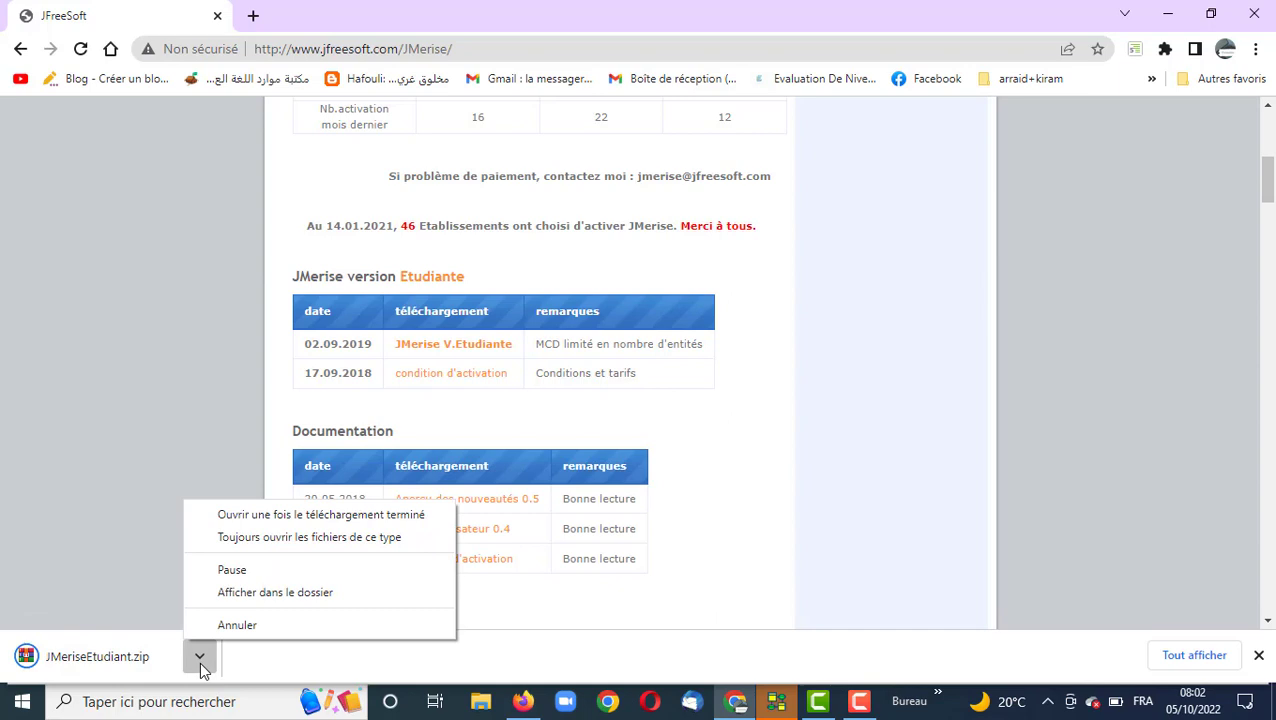
left_click(270, 592)
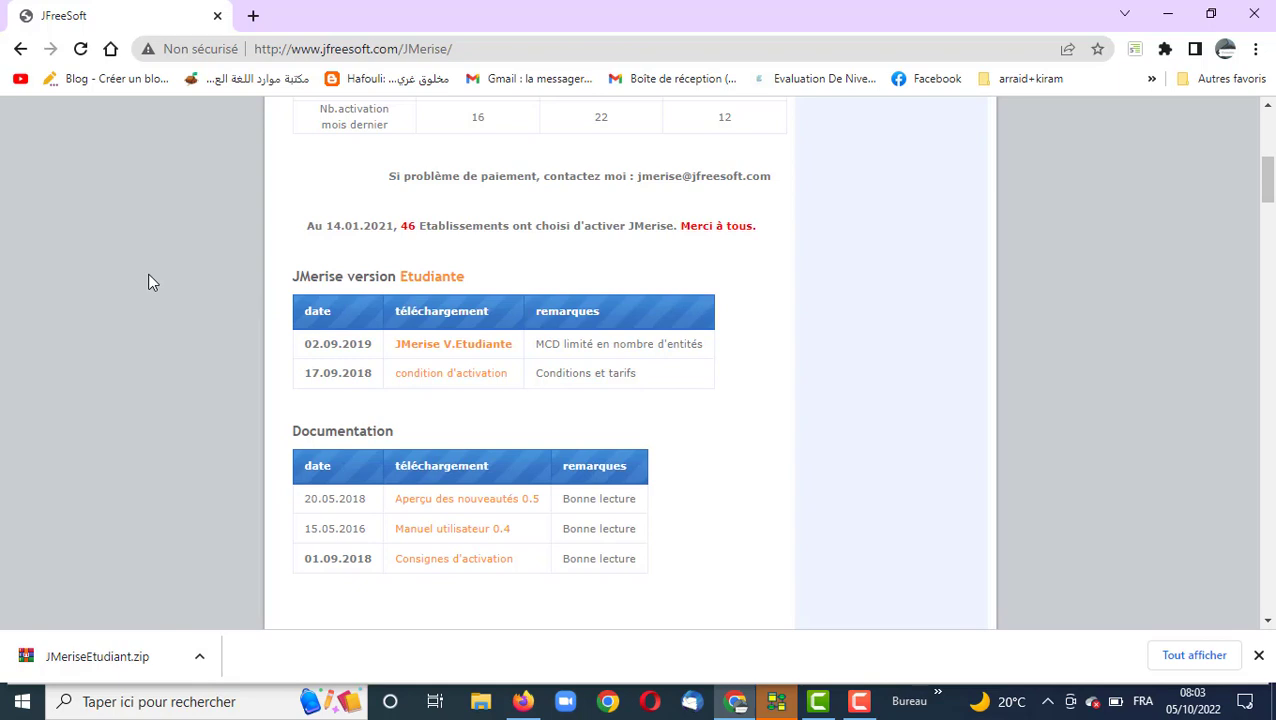
left_click(203, 663)
left_click(244, 594)
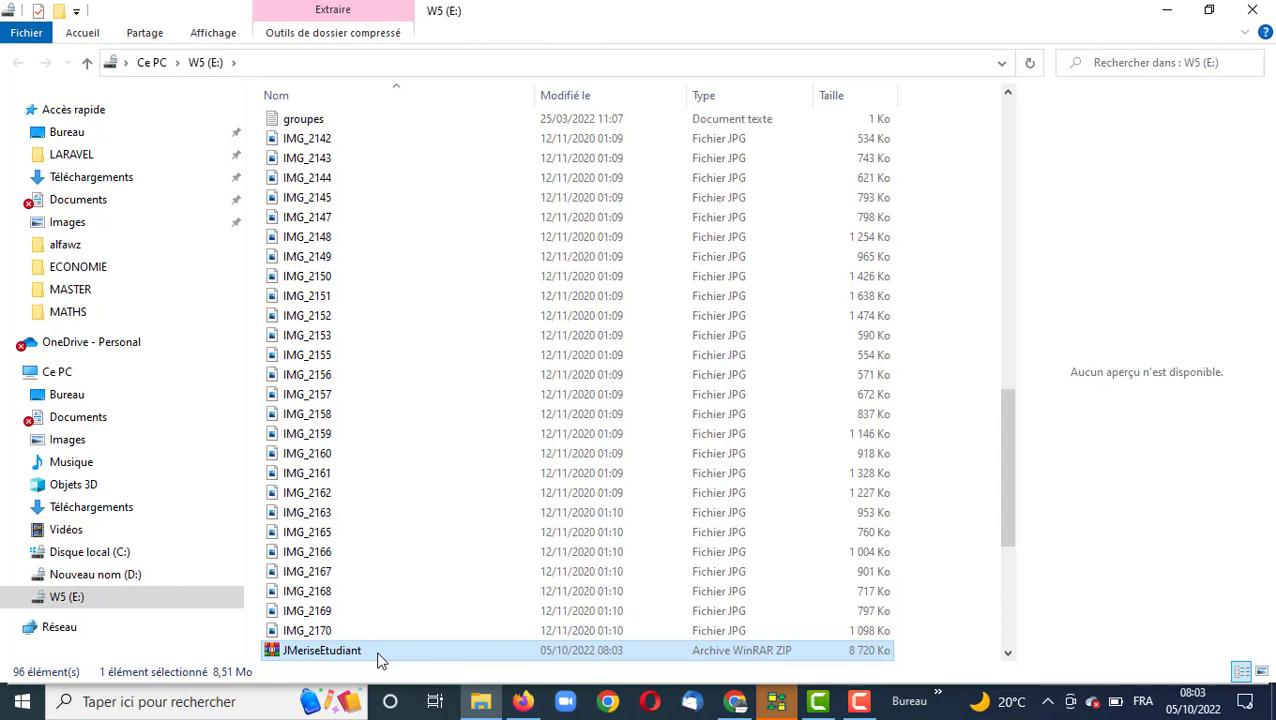
Extract the JMeriseEtudiant archive into its own JMeriseEtudiant folder and open that folder.
right_click(380, 658)
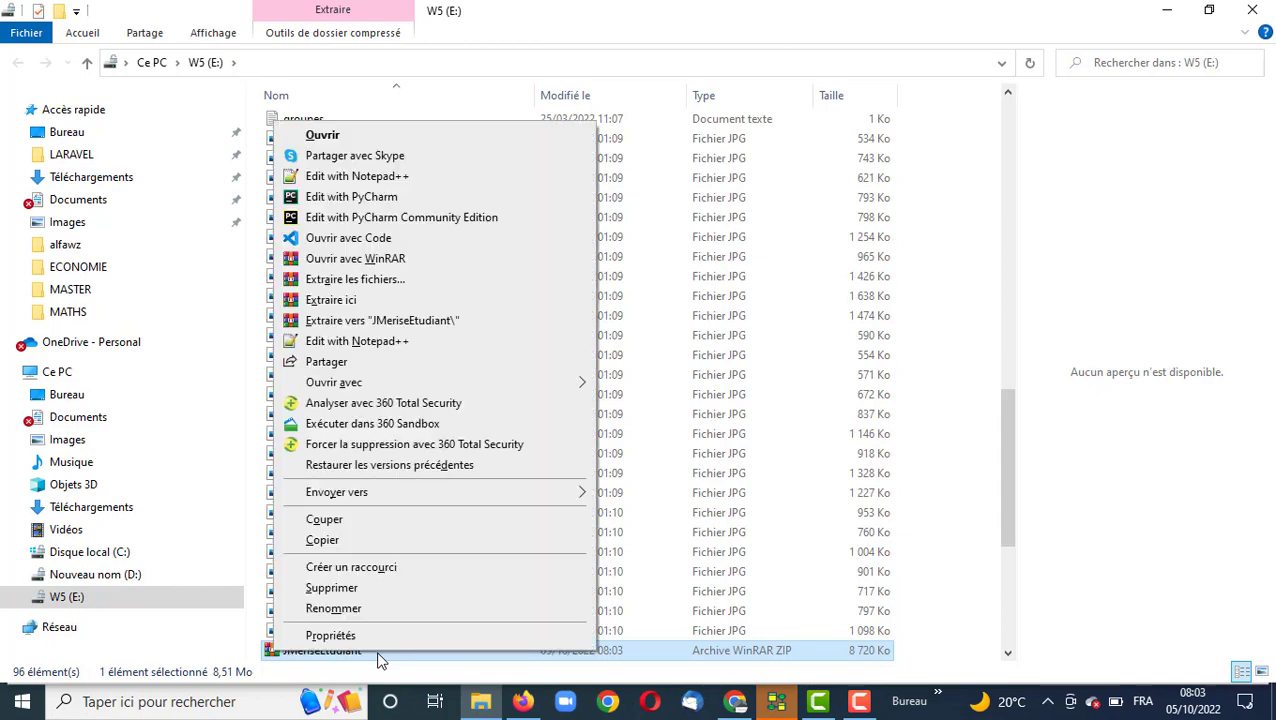
left_click(421, 322)
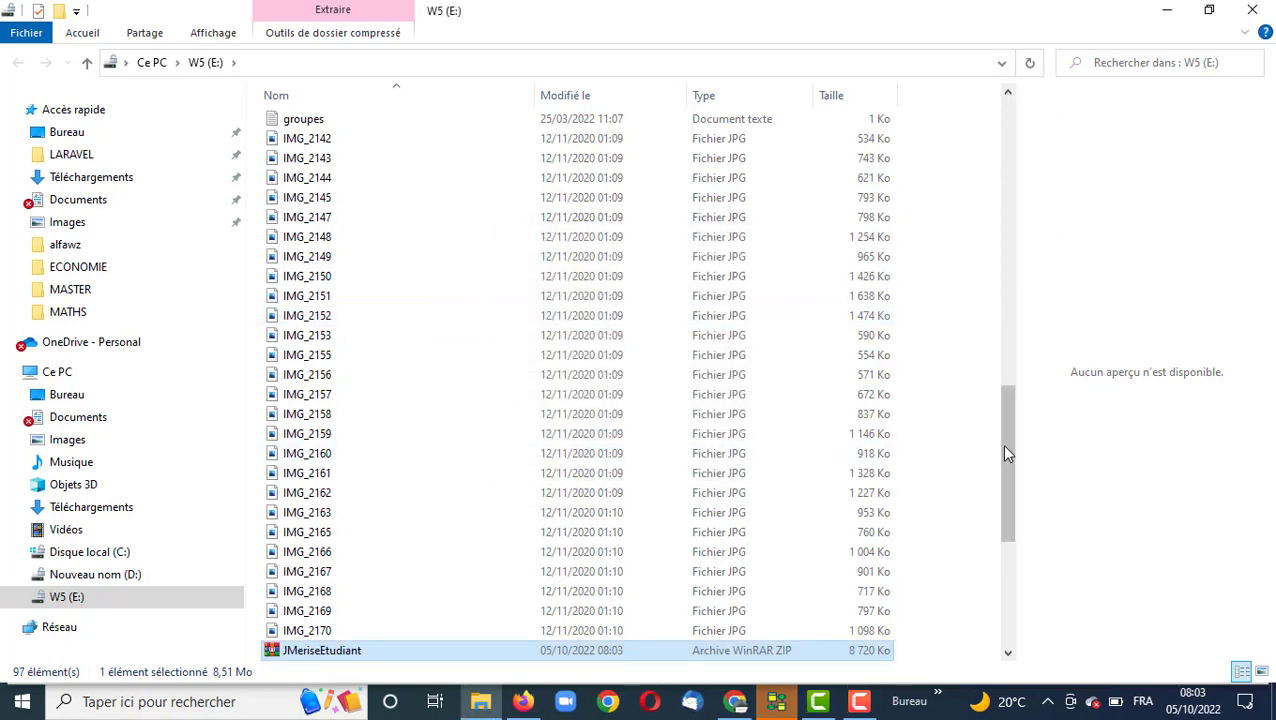
left_click_drag(1001, 444, 1015, 595)
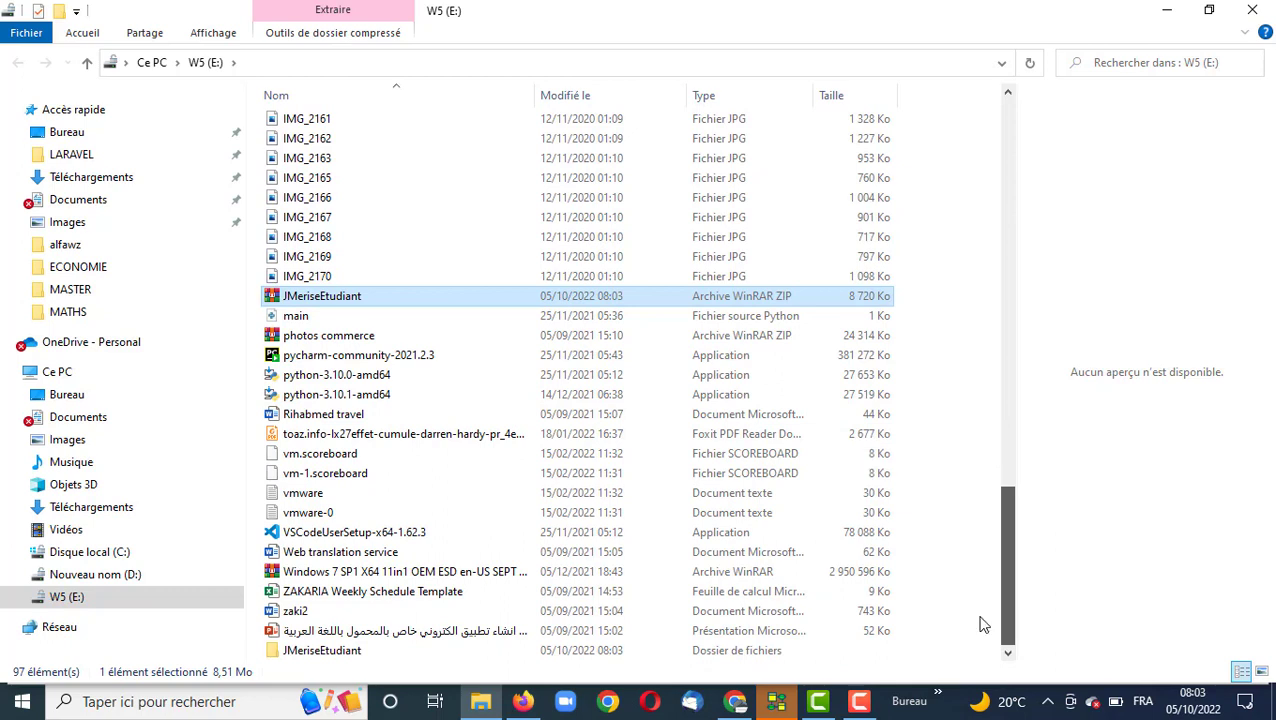
double_click(325, 651)
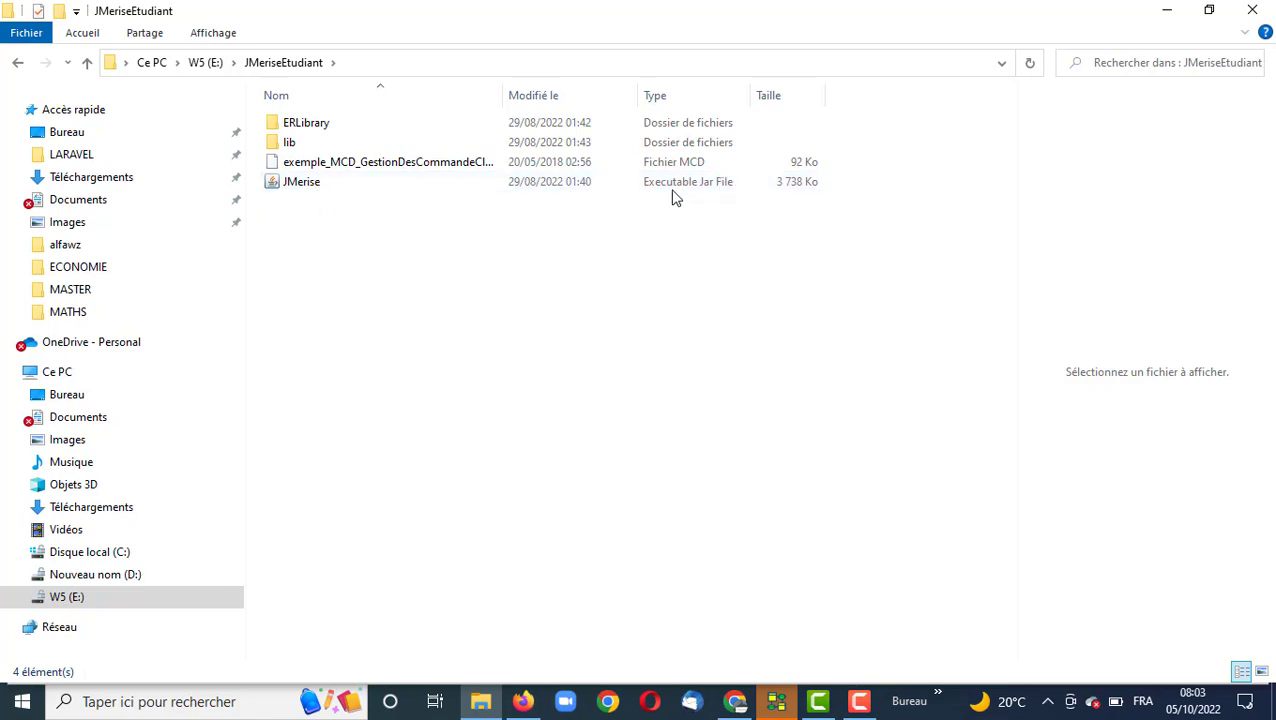
Switch to JMerise and place three new entities side by side across the upper part of the MCD canvas.
left_click(779, 709)
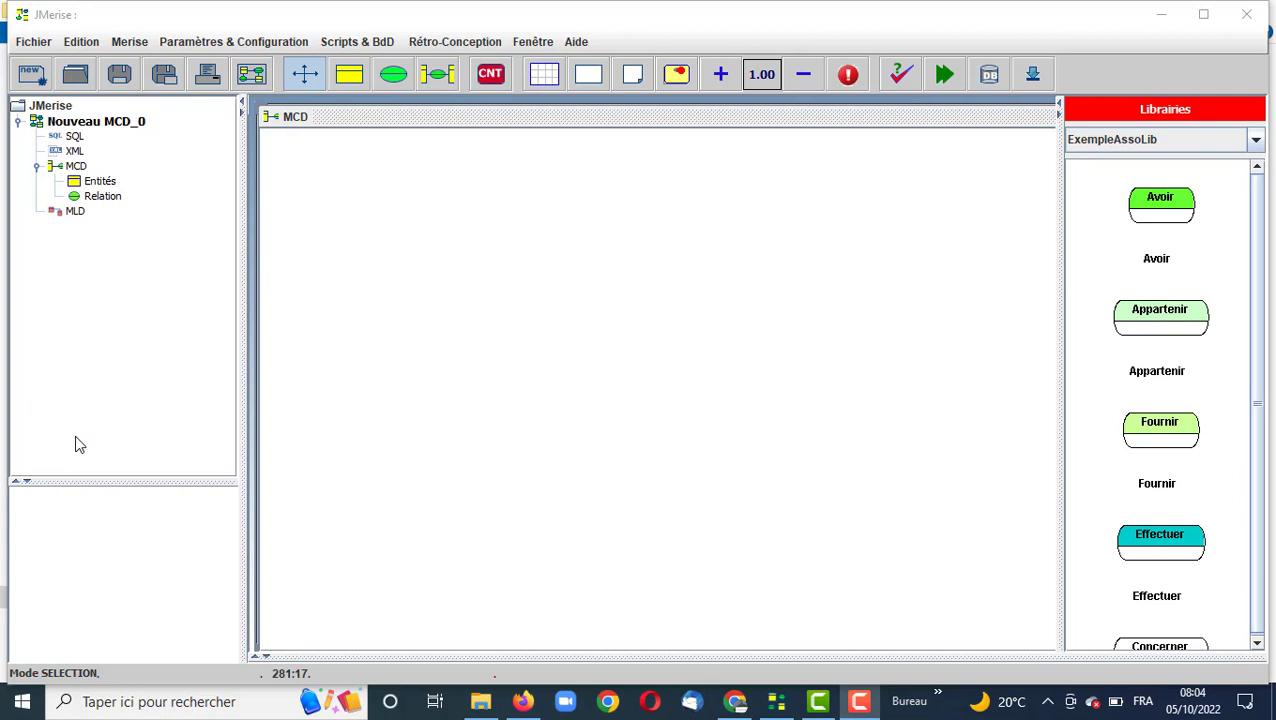
left_click(350, 76)
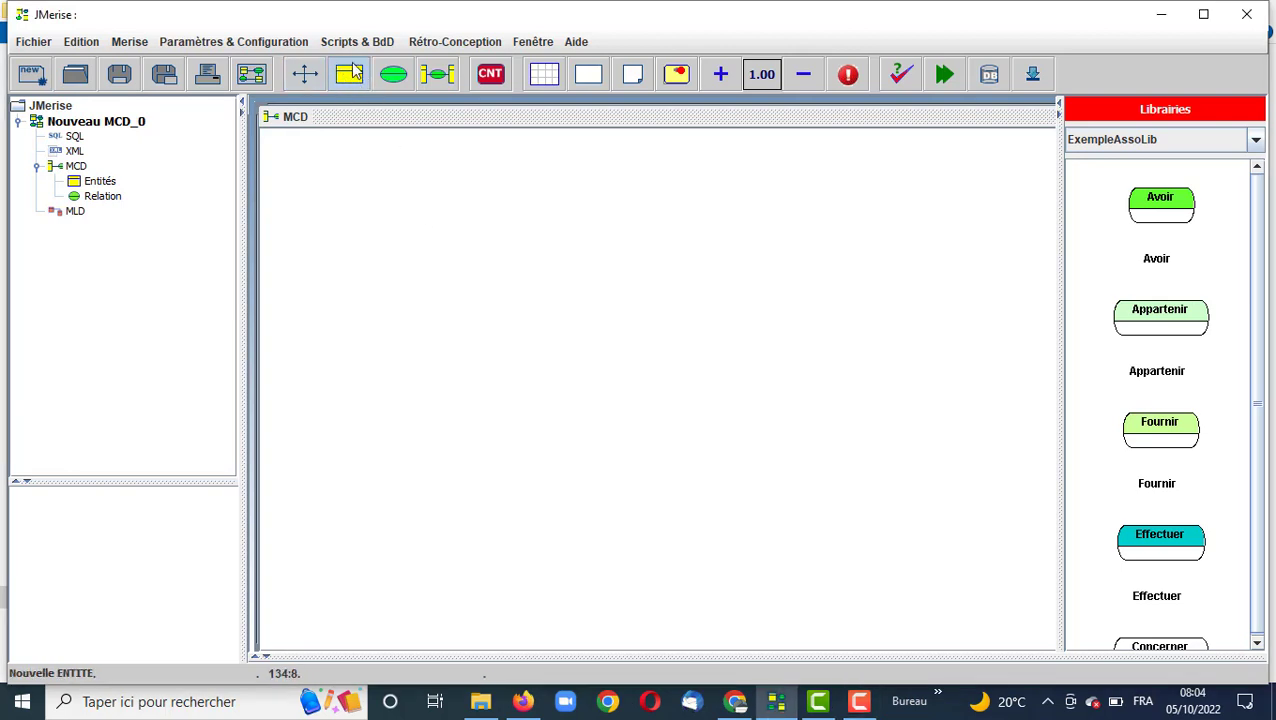
left_click(428, 212)
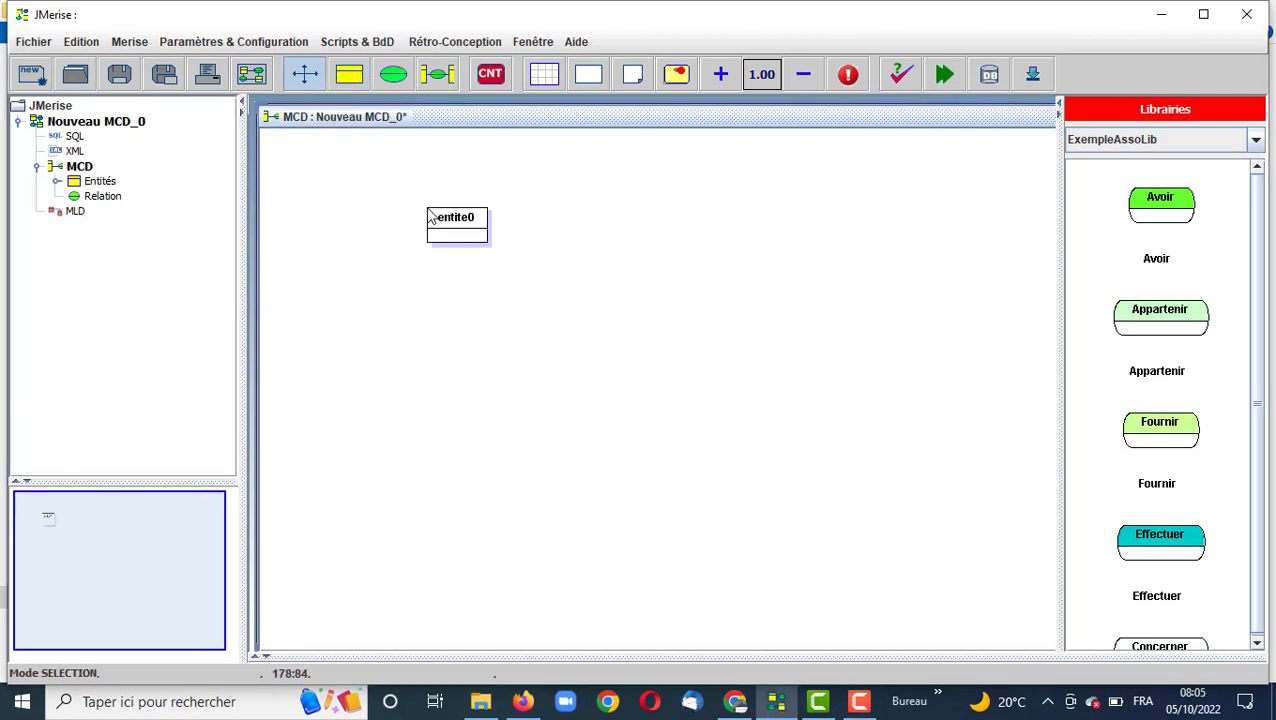
left_click(352, 80)
left_click(659, 227)
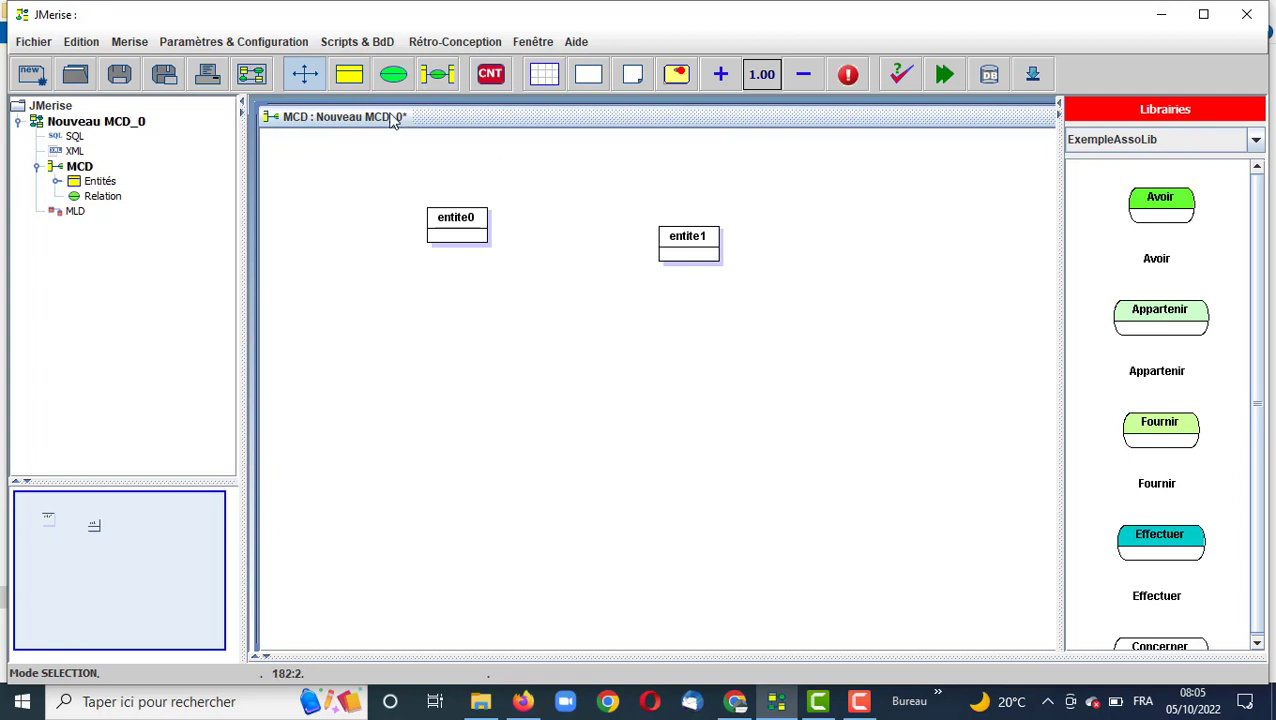
left_click(349, 74)
left_click(905, 260)
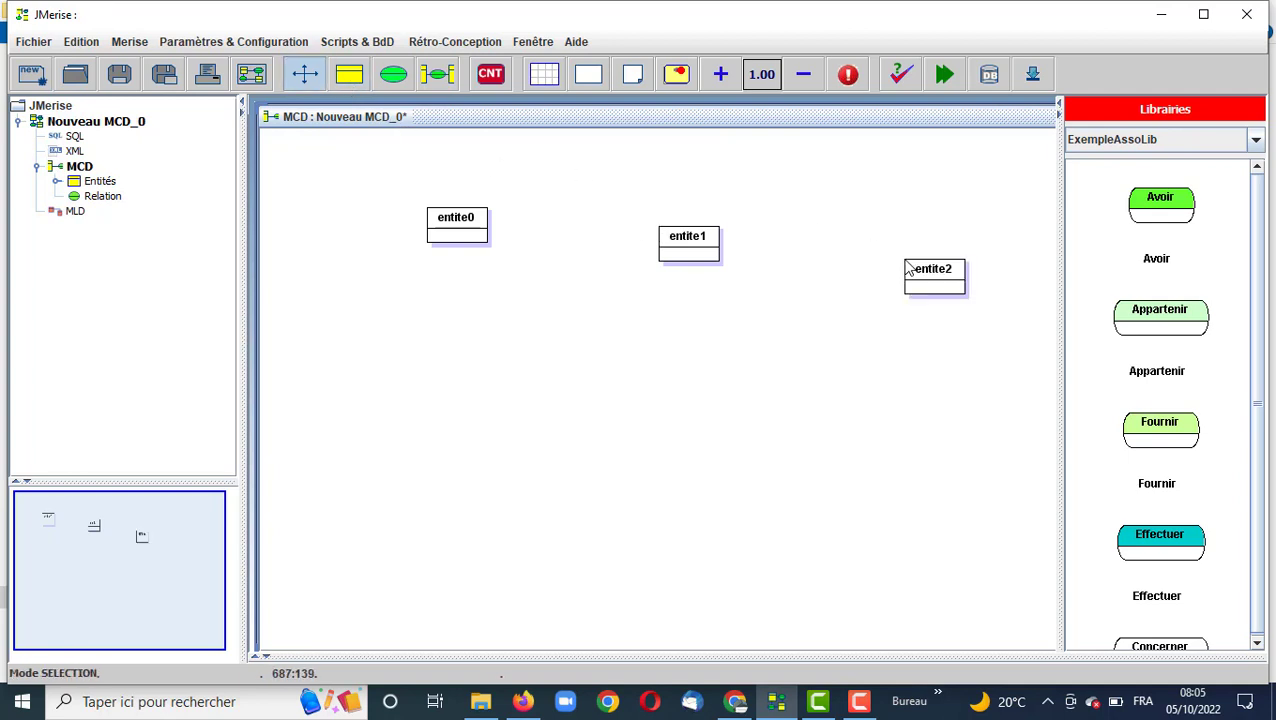
Set both the name and the code of the first entity, entite0, to etudiant in its properties.
left_click(464, 219)
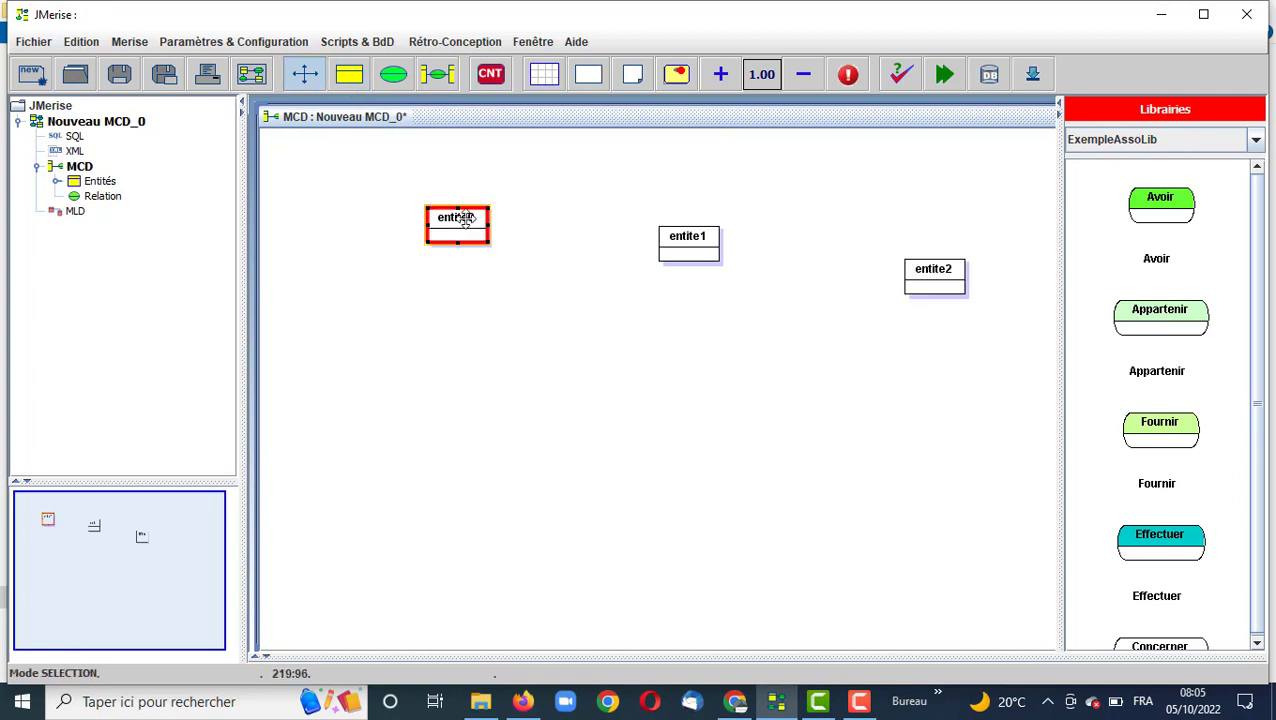
double_click(464, 219)
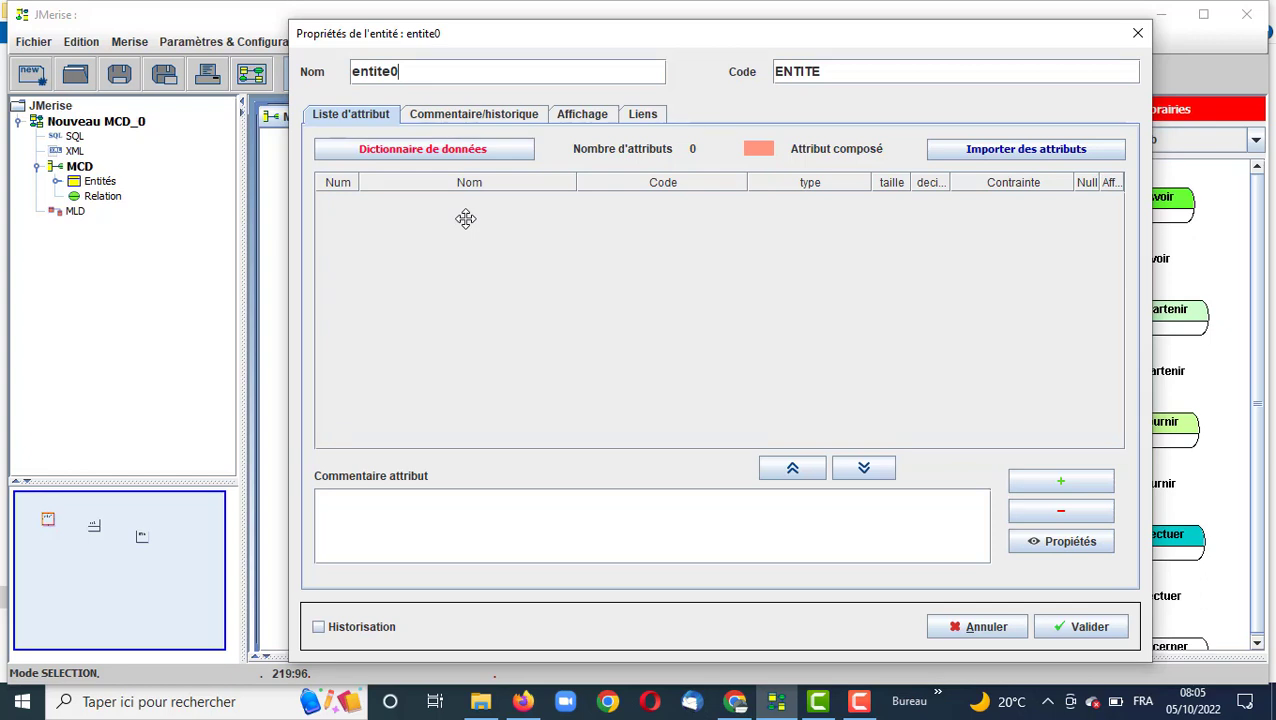
double_click(417, 72)
left_click(417, 72)
type("e")
key("BackSpace")
key("BackSpace")
key("BackSpace")
key("BackSpace")
key("BackSpace")
key("BackSpace")
key("BackSpace")
key("BackSpace")
type("FI")
key("BackSpace")
key("BackSpace")
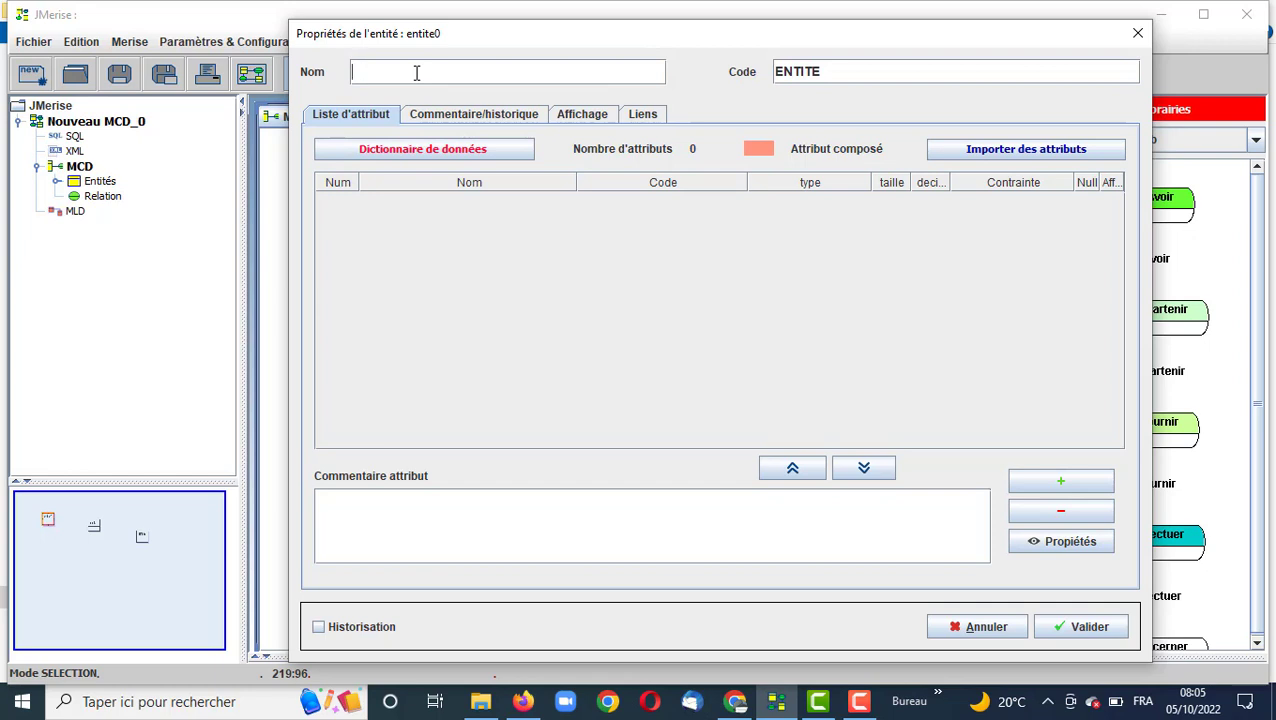
type("etudiant")
double_click(829, 66)
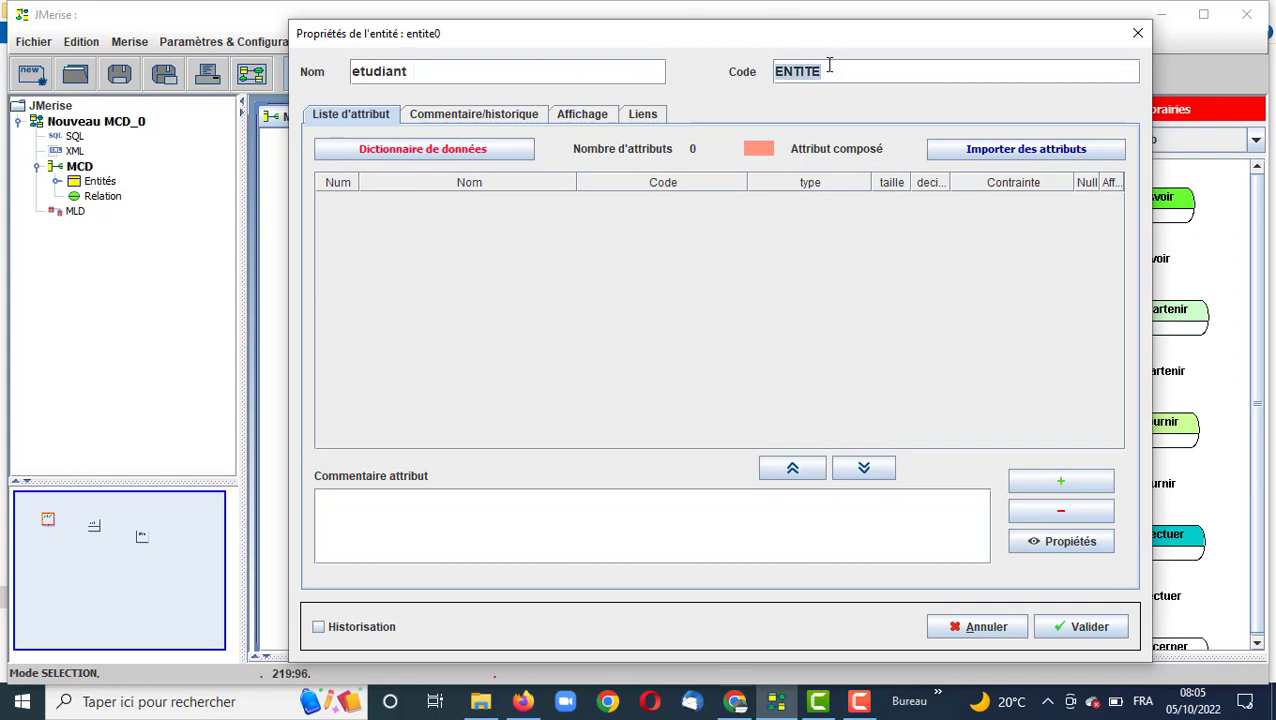
type("etudiant")
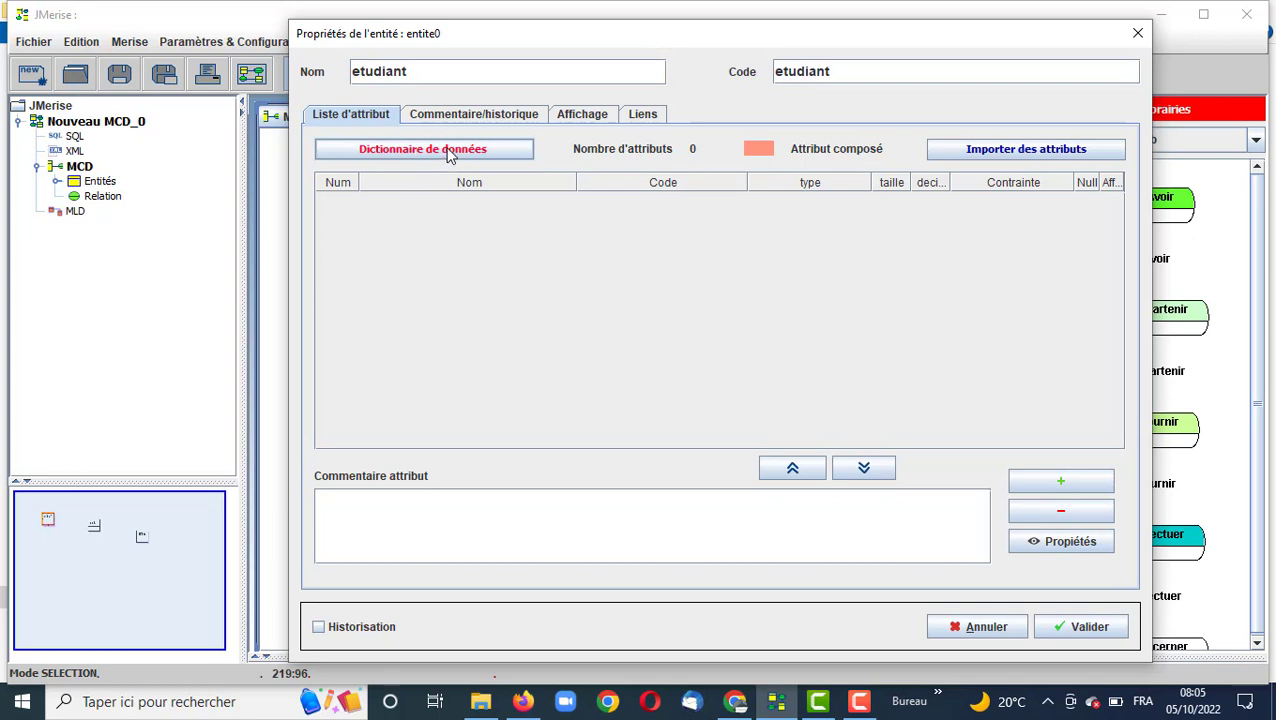
Add an attribute named apogee to the etudiant entity with type Int and the constraint IDENTIFIANT.
left_click(1062, 484)
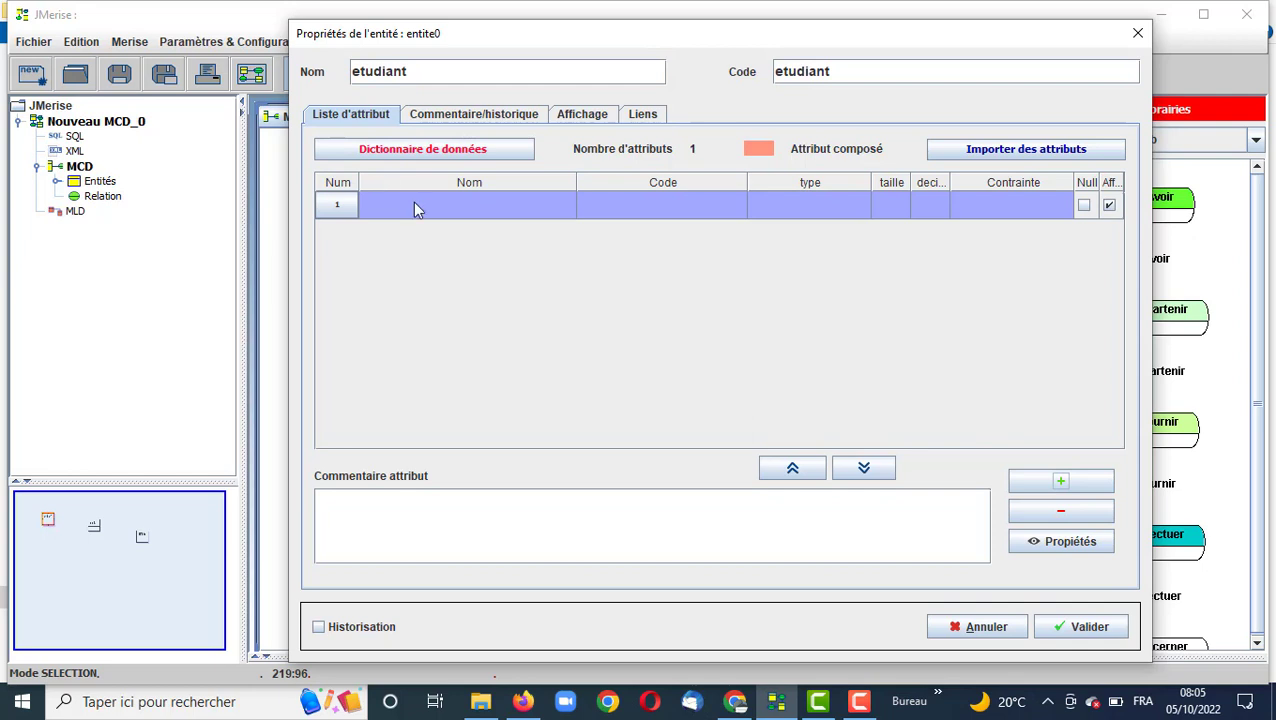
type("a")
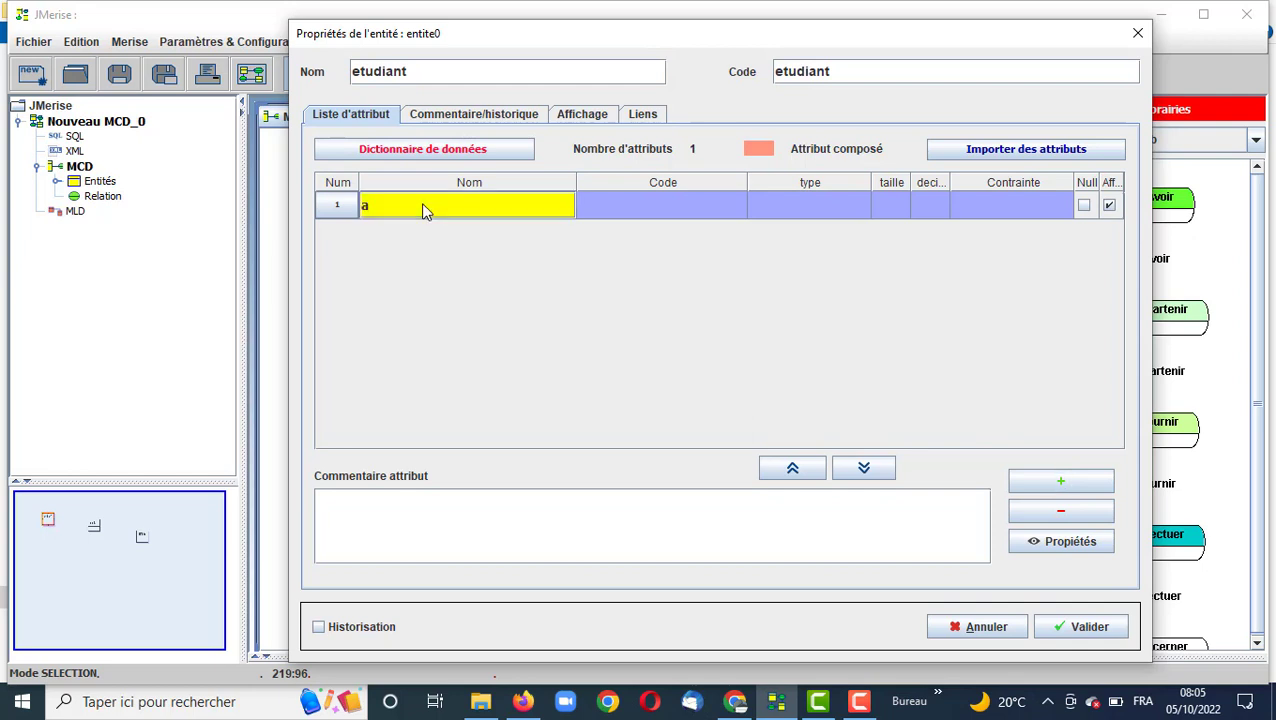
type("pogee")
left_click(617, 205)
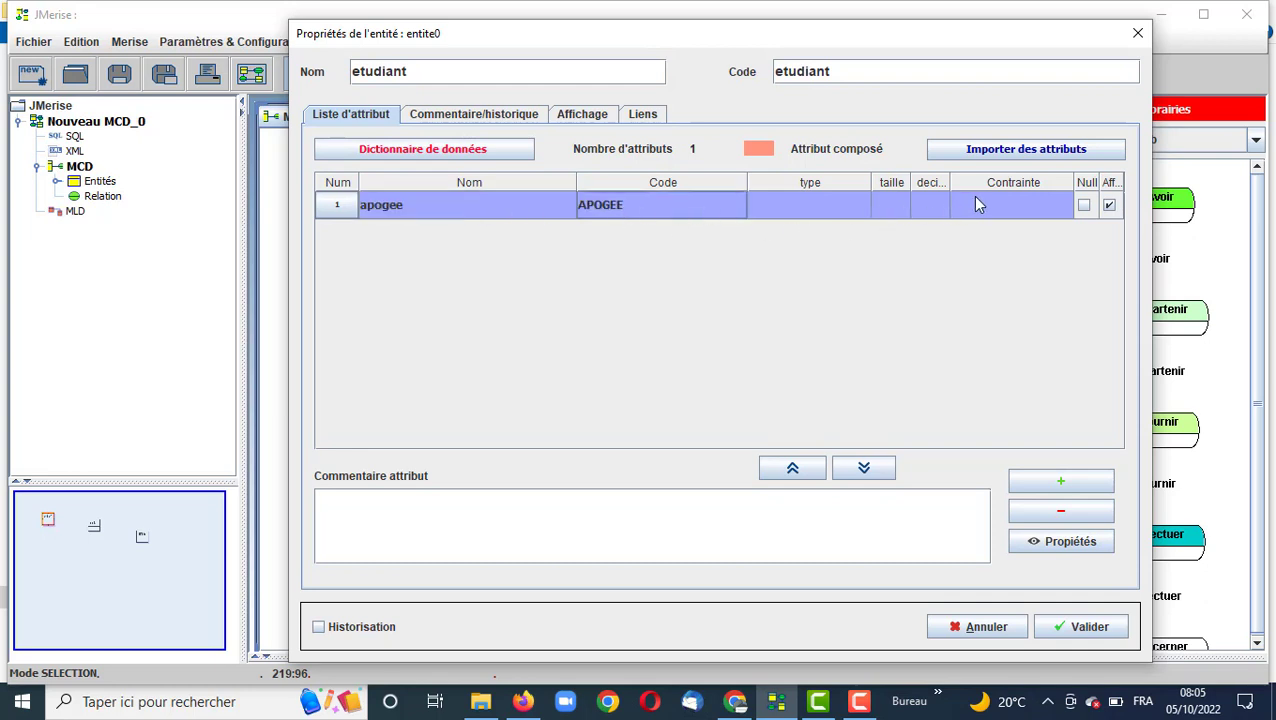
left_click(852, 208)
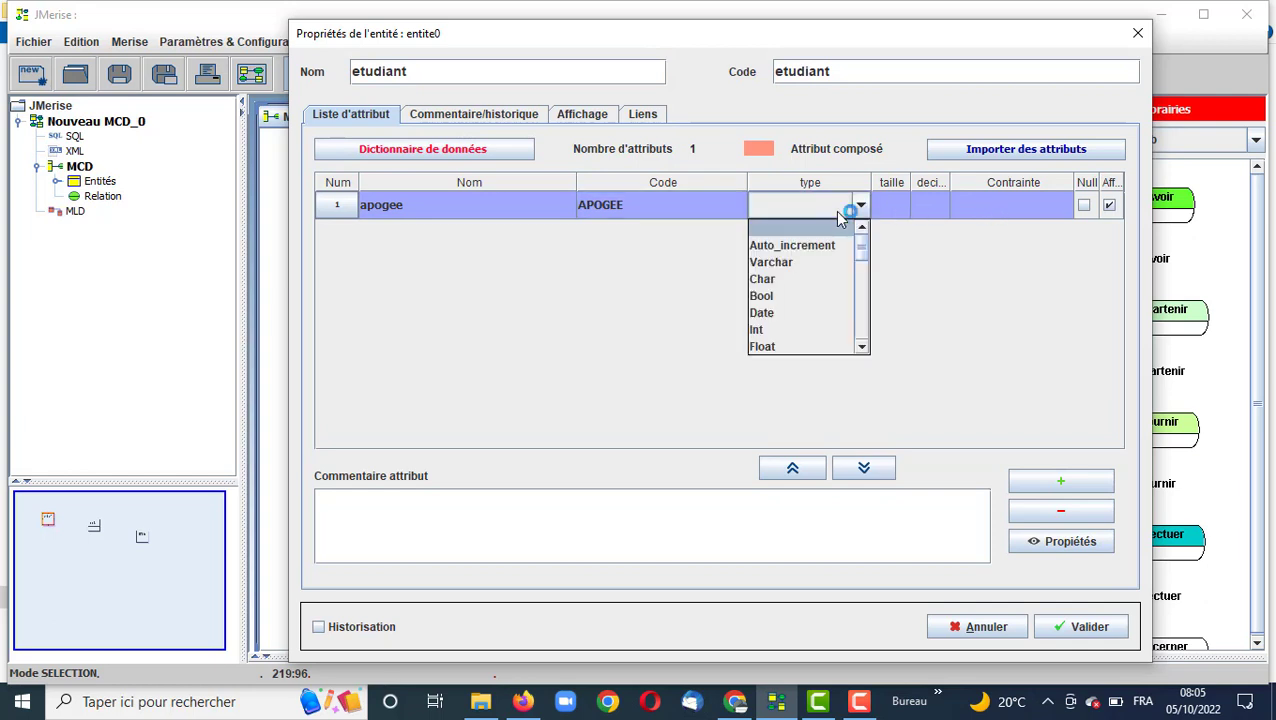
left_click(794, 330)
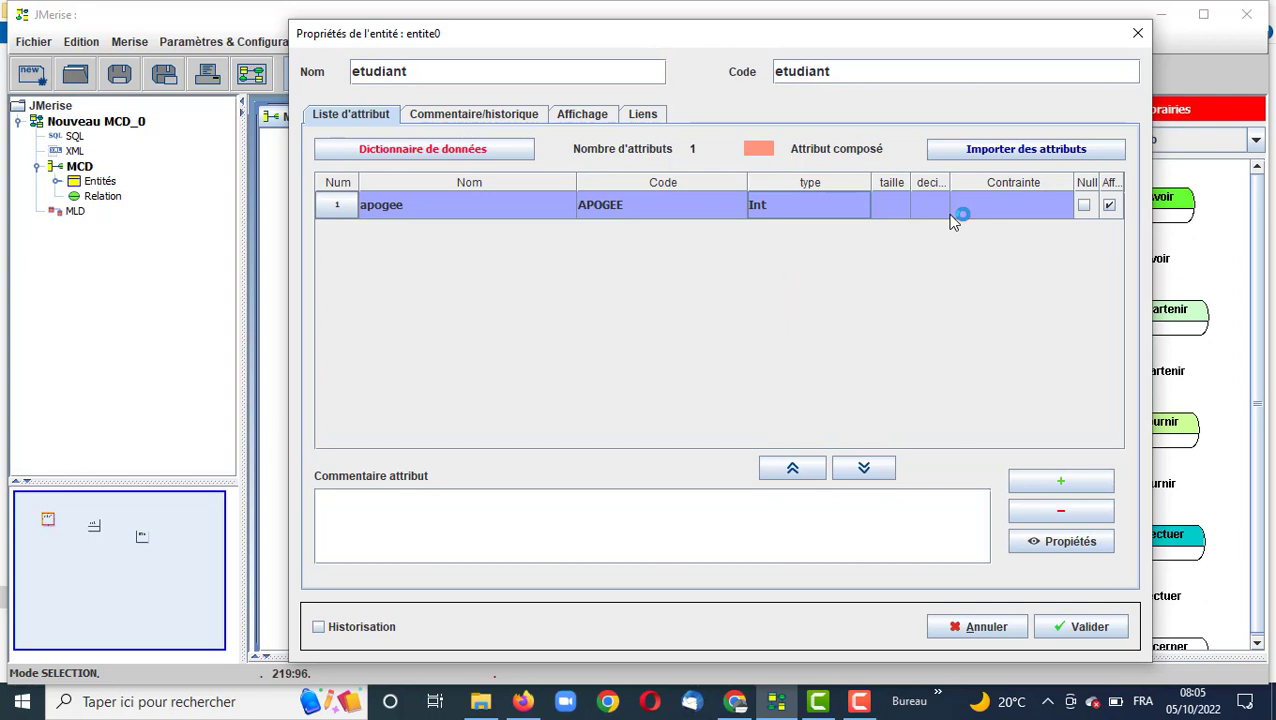
left_click(1000, 209)
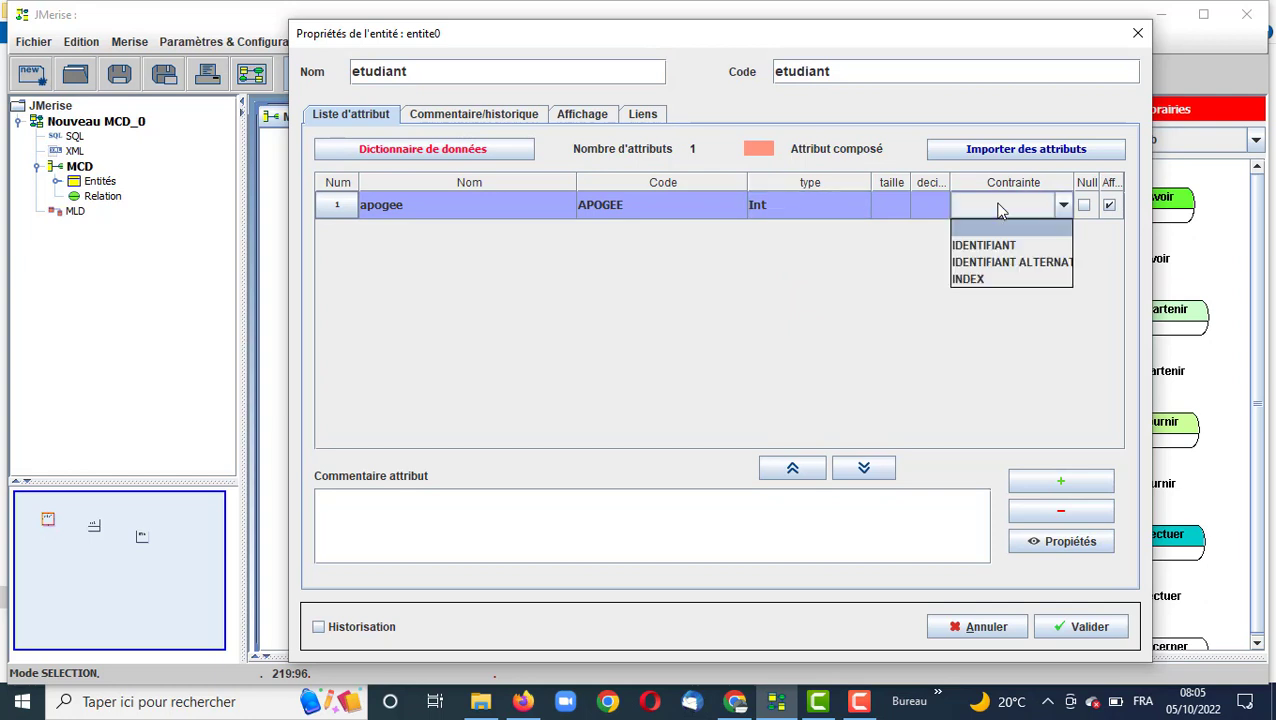
left_click(992, 246)
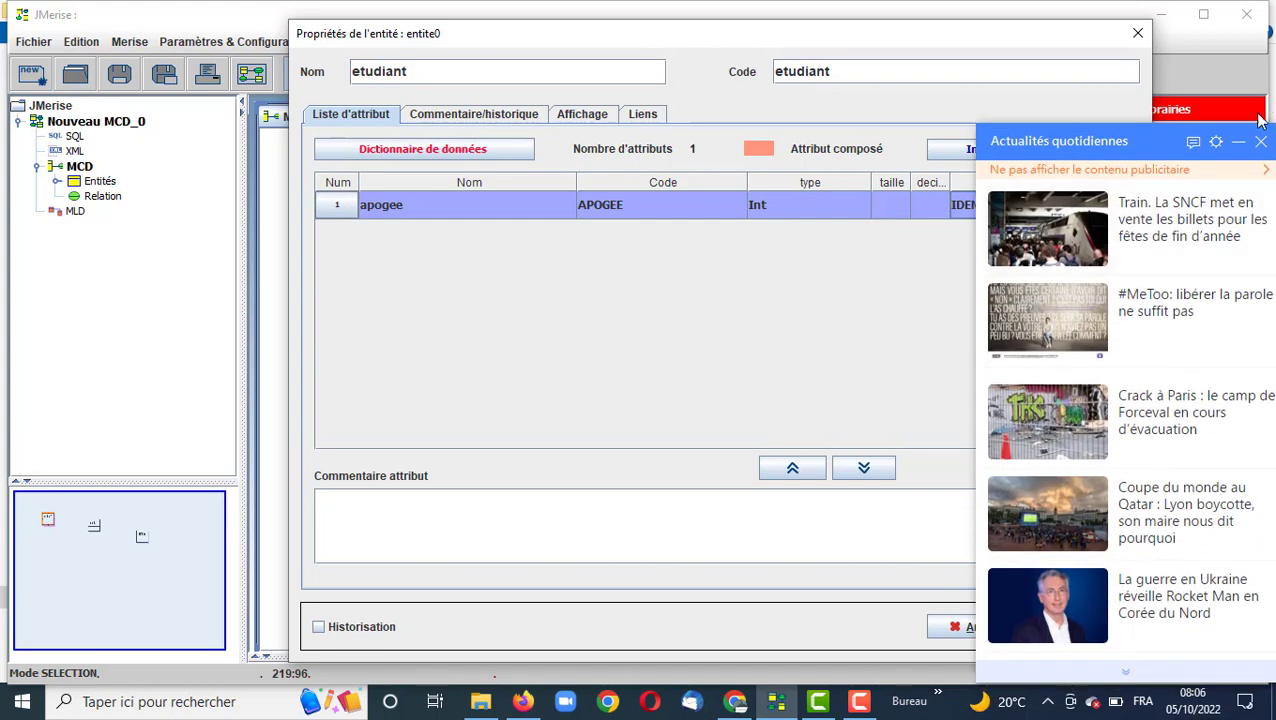
left_click(1259, 138)
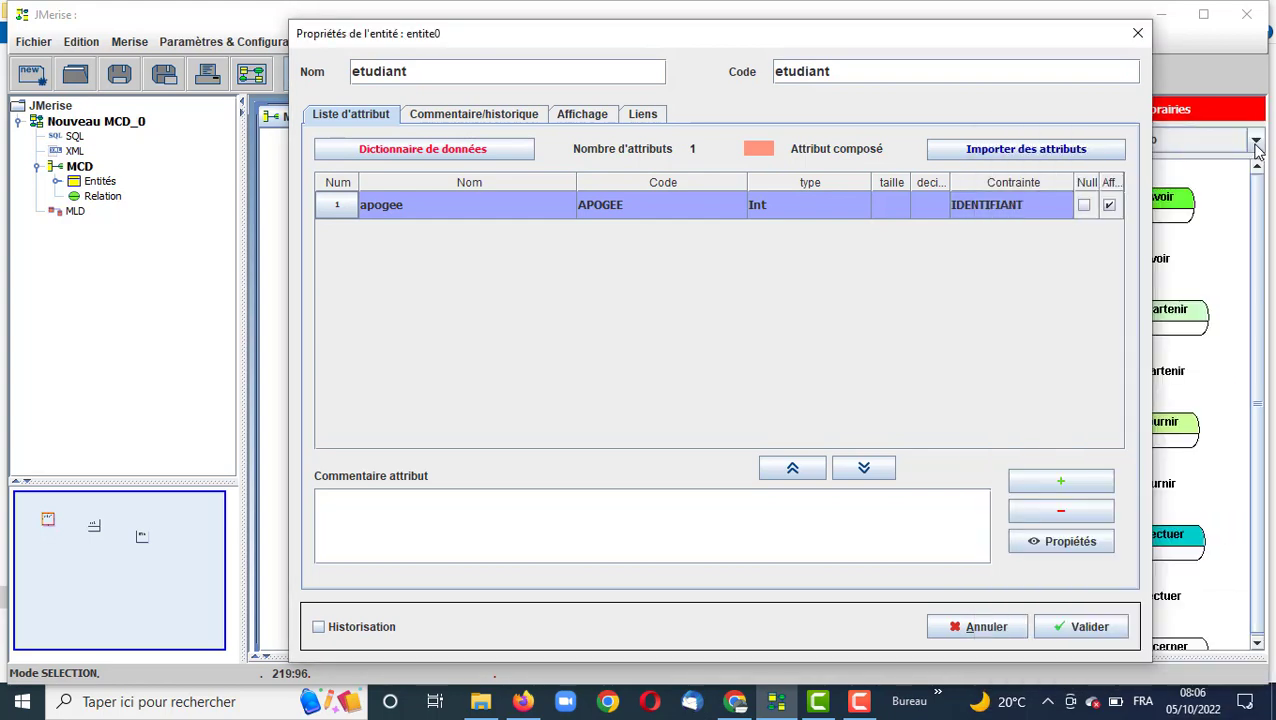
Add a second attribute named nom to the etudiant entity with type Varchar and size 50.
left_click(1044, 490)
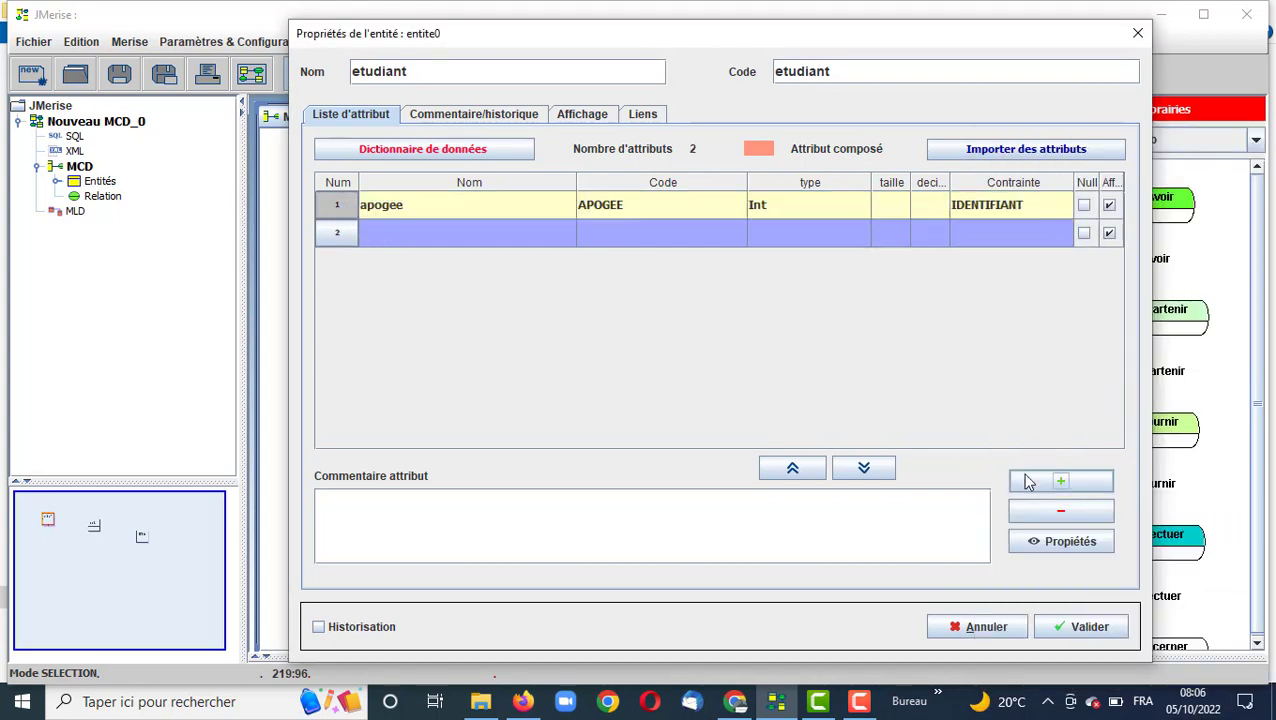
left_click(432, 229)
type("nom")
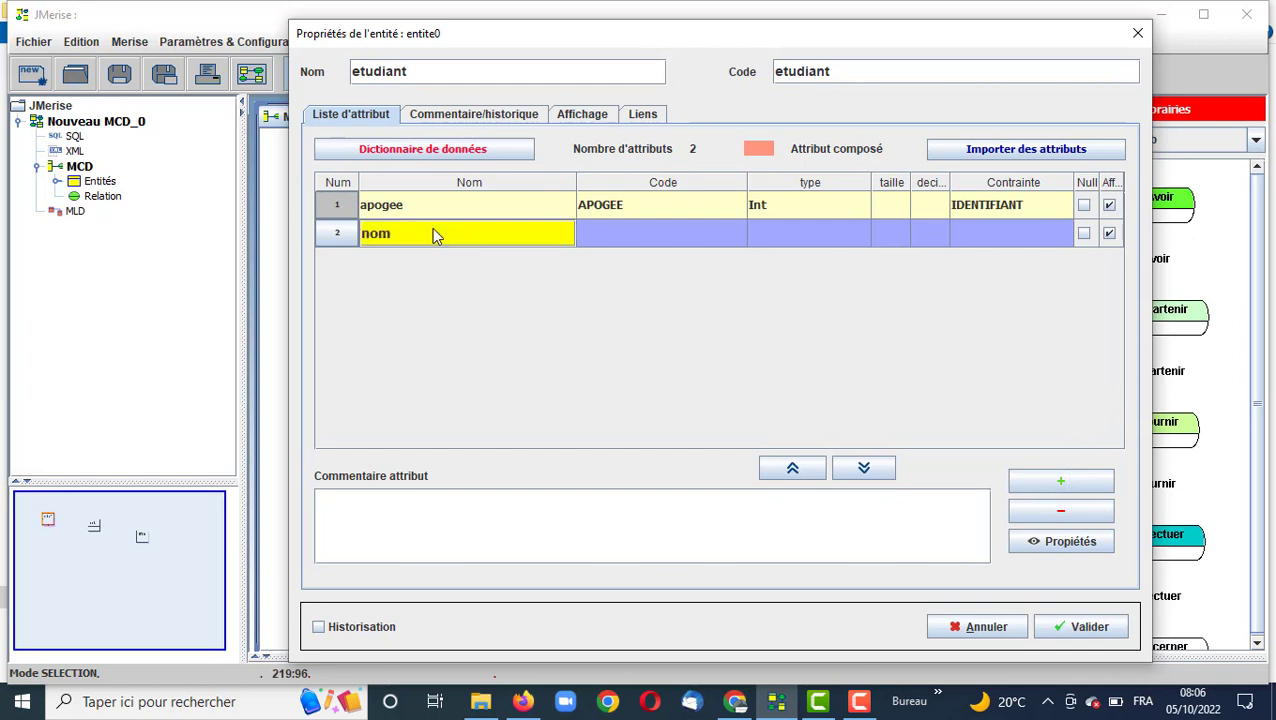
left_click(629, 228)
left_click(792, 230)
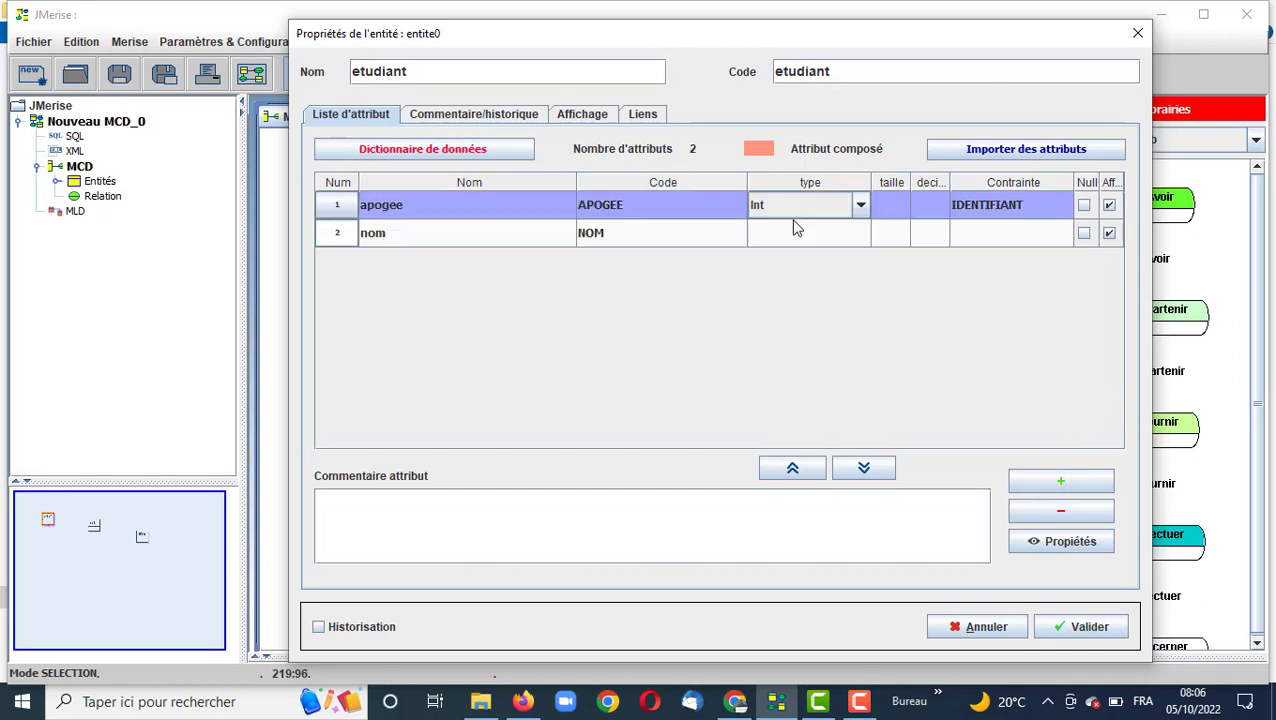
left_click(786, 243)
left_click(798, 292)
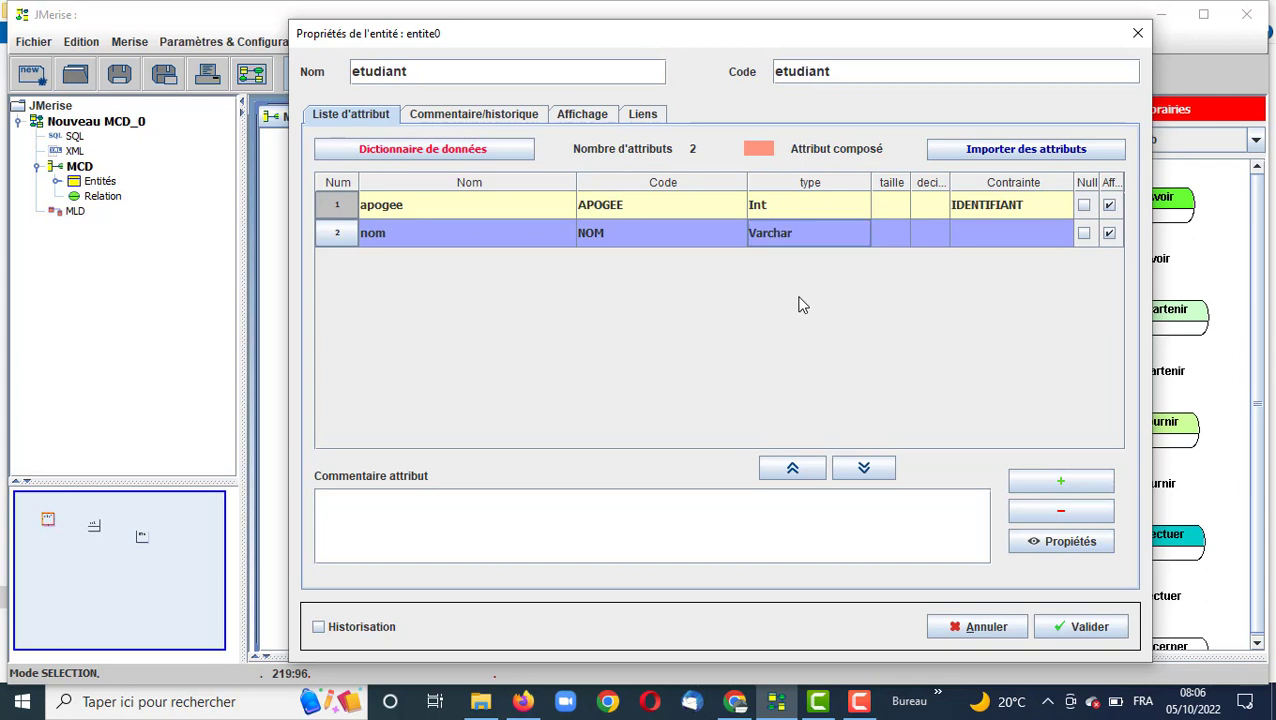
left_click(882, 235)
type("50")
Add a third attribute named date de naissance to the etudiant entity with type Date.
left_click(1058, 484)
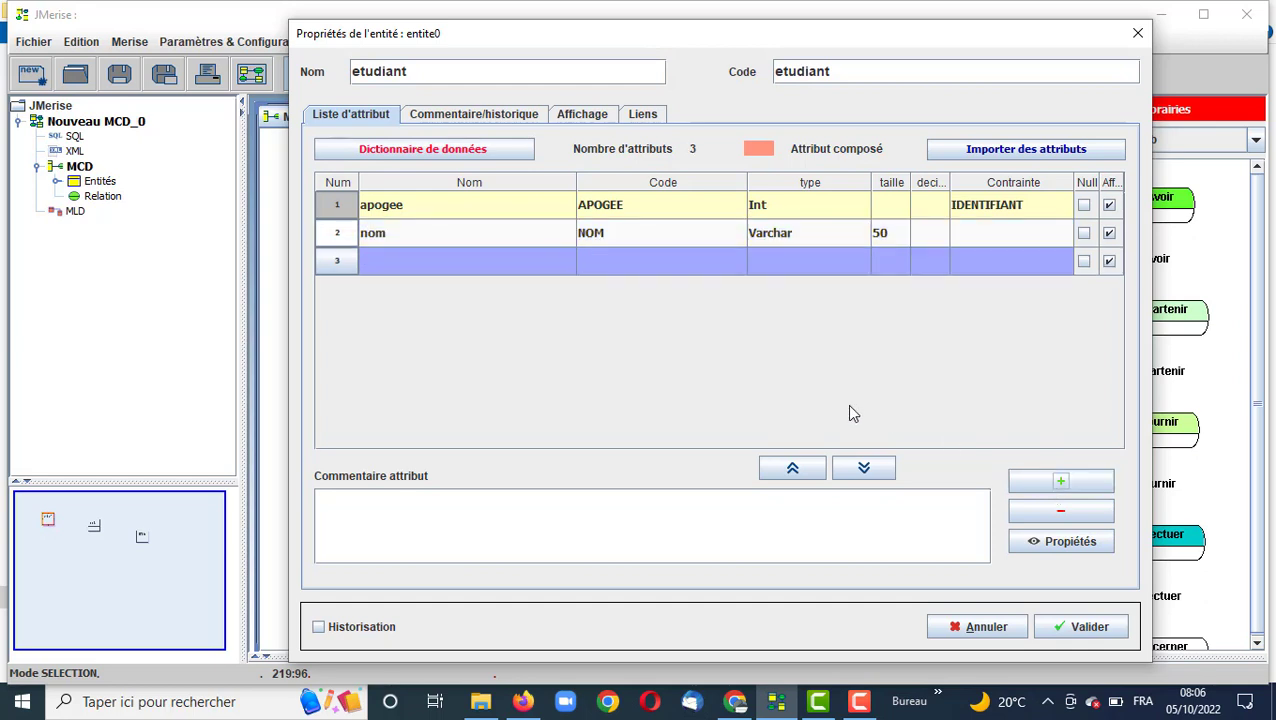
left_click(409, 270)
type("date")
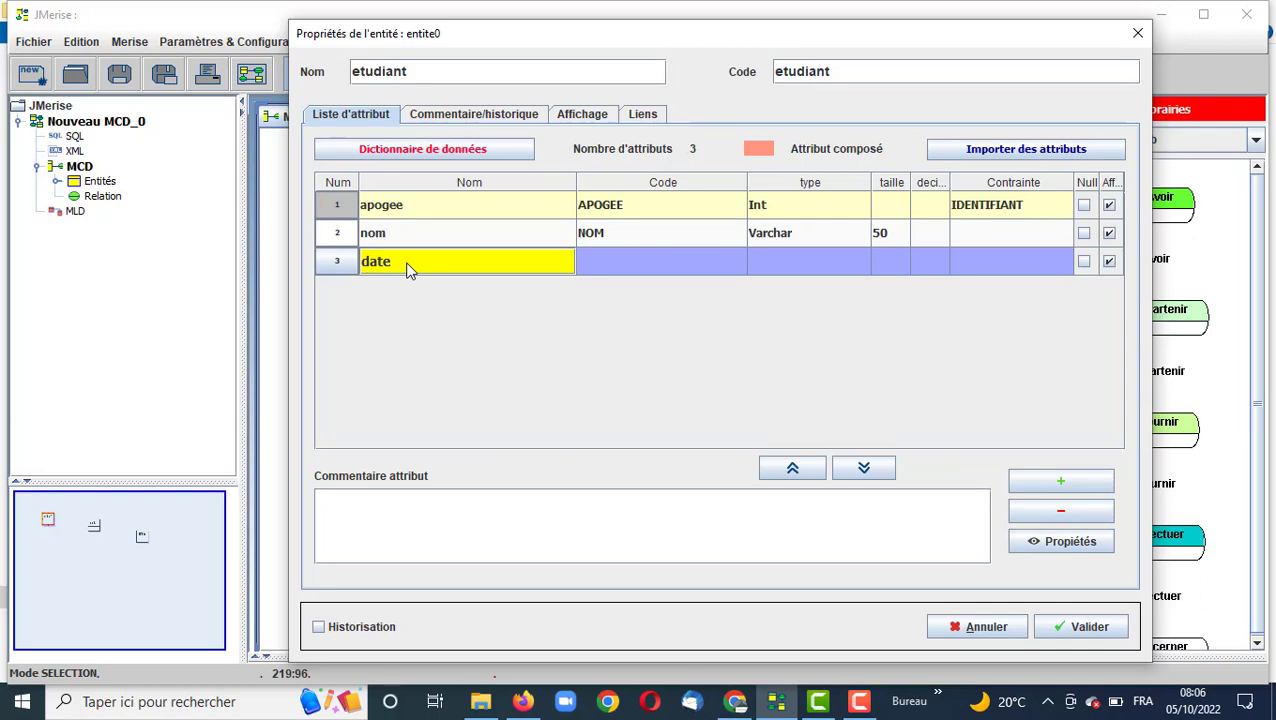
type("de naissance")
left_click(627, 270)
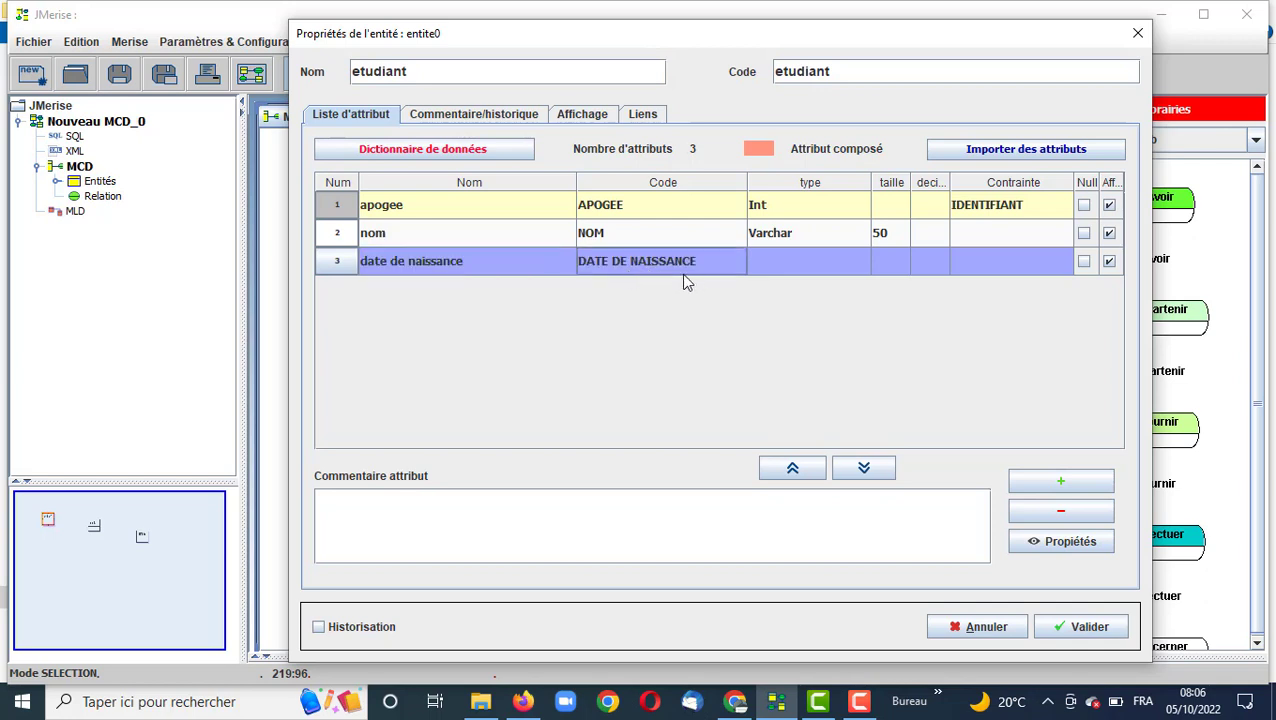
left_click(815, 266)
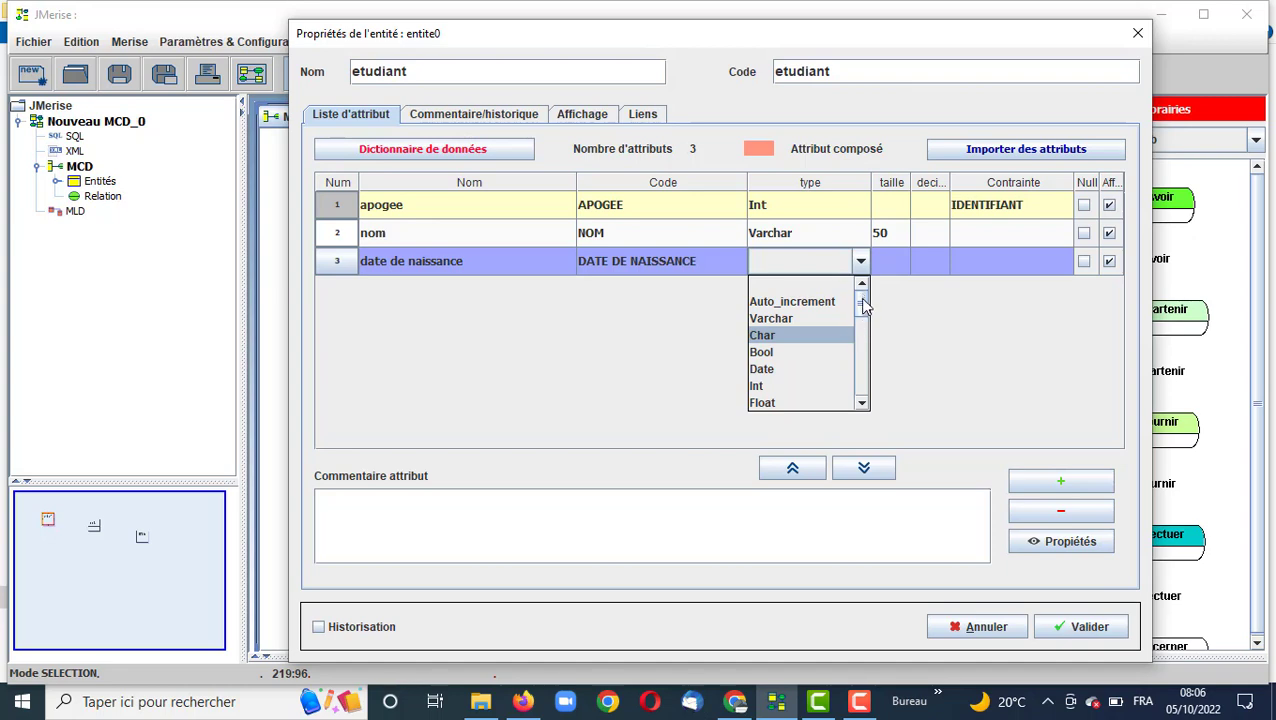
left_click(806, 370)
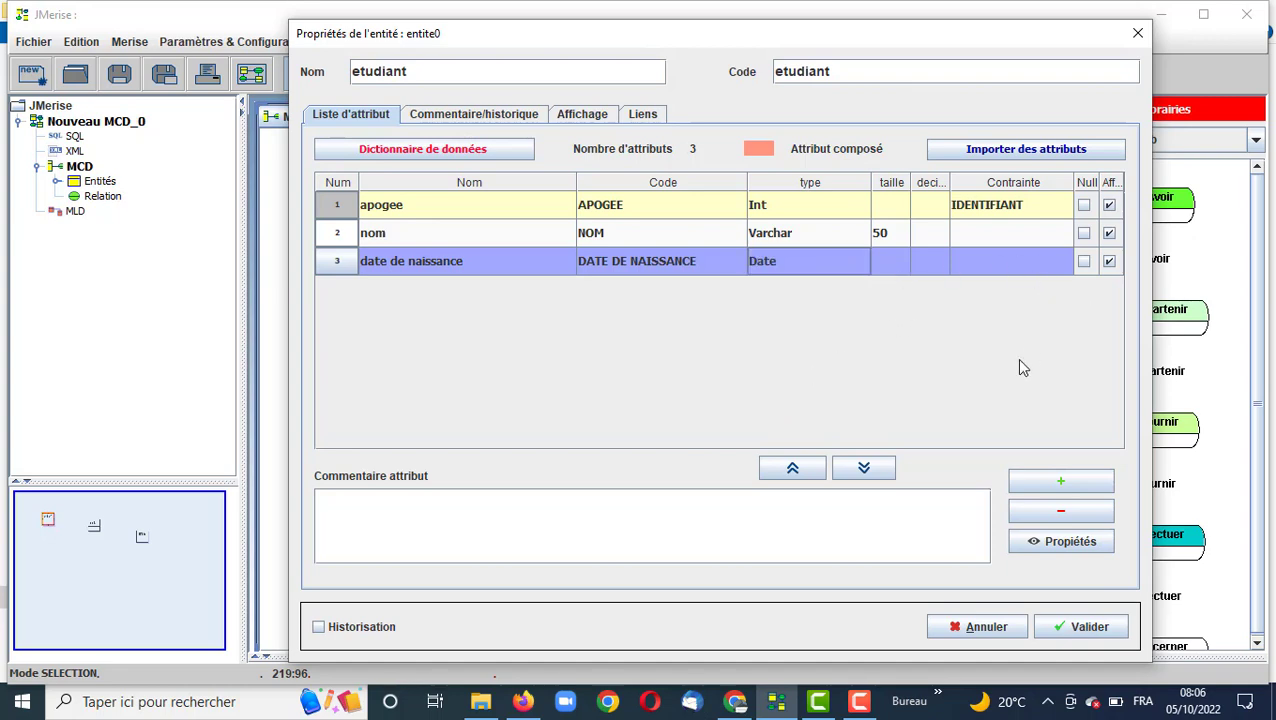
Add a fourth attribute named note to the etudiant entity with type Float.
left_click(1045, 485)
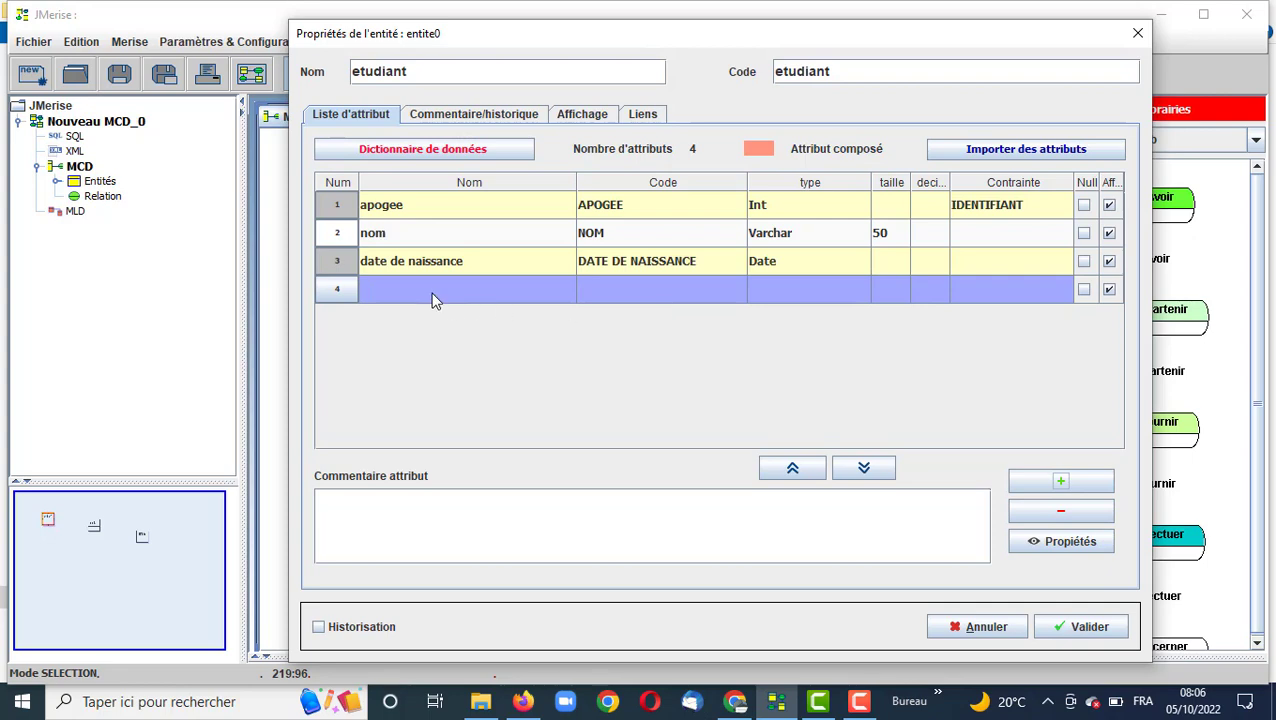
left_click(435, 300)
type("note")
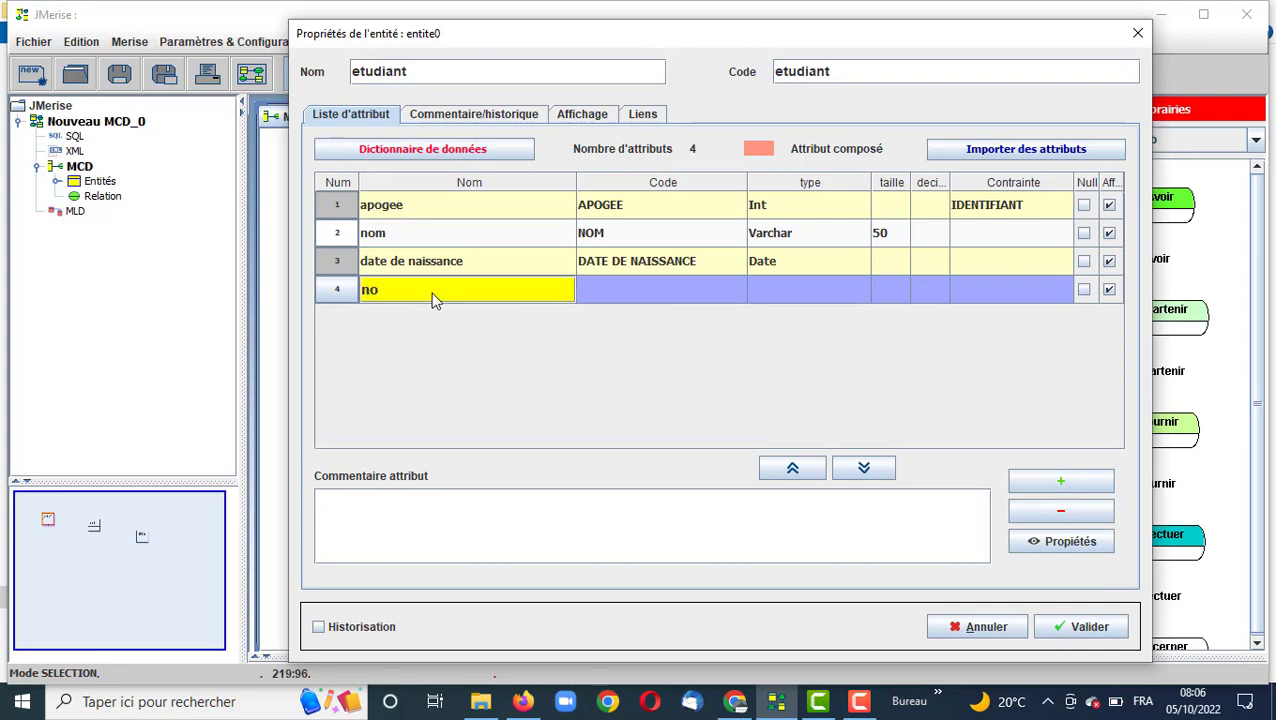
left_click(642, 291)
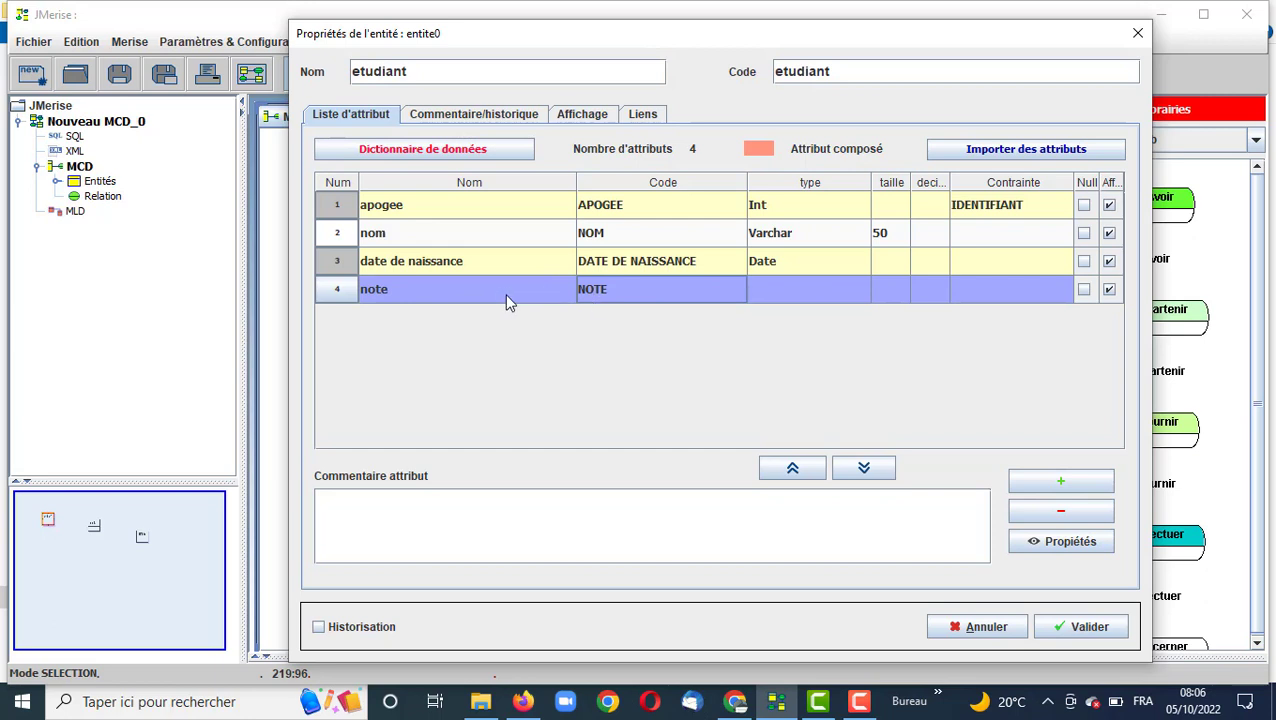
left_click(792, 297)
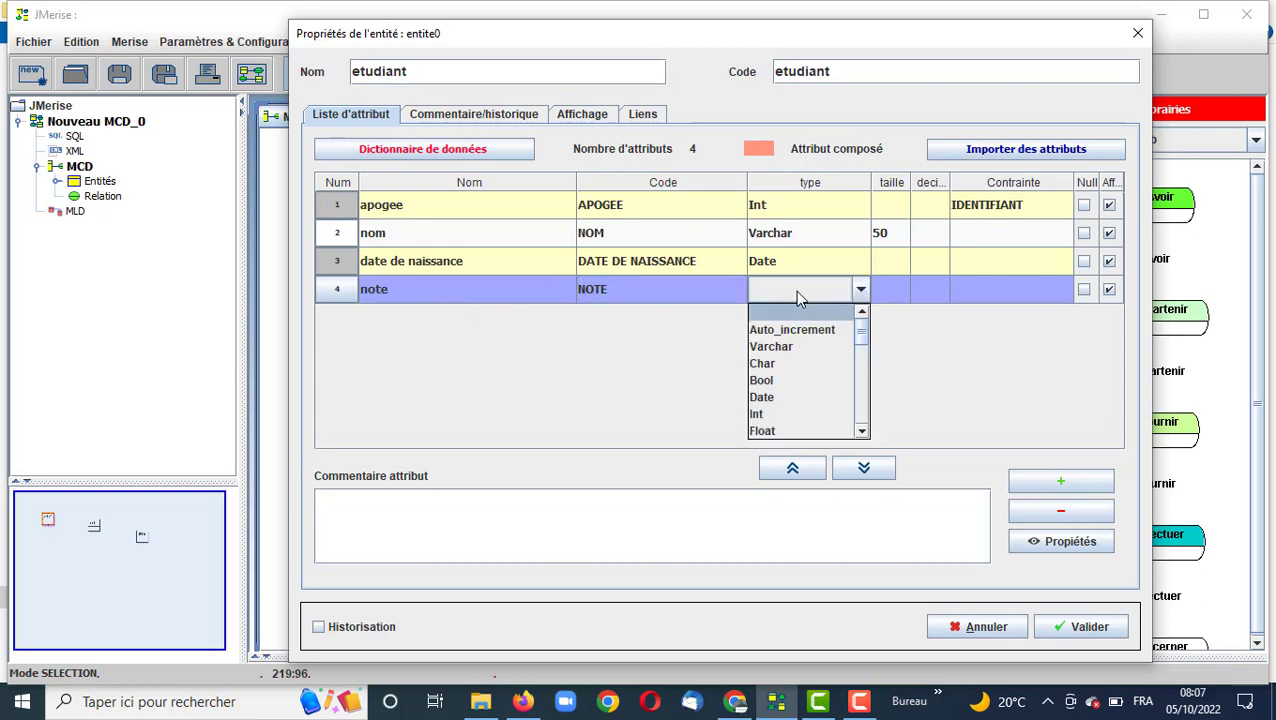
left_click(795, 431)
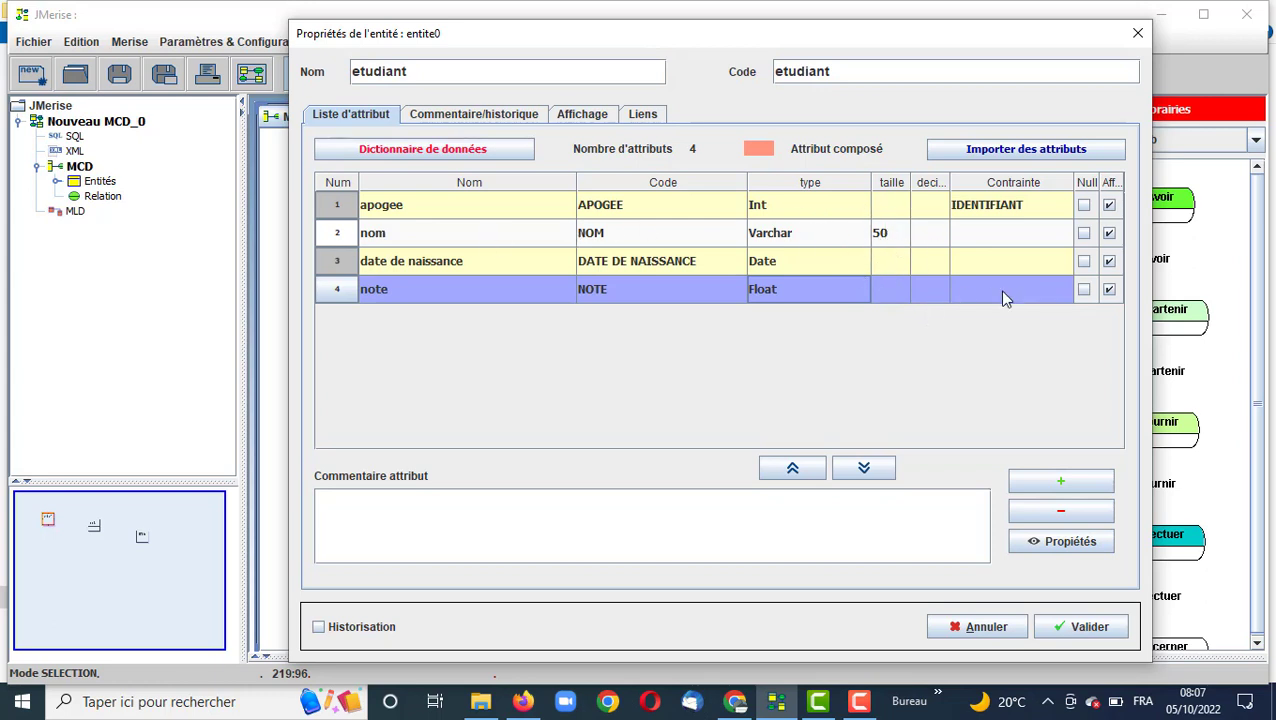
Add a fifth attribute named annee with type Int to etudiant and validate the entity's properties.
left_click(1059, 484)
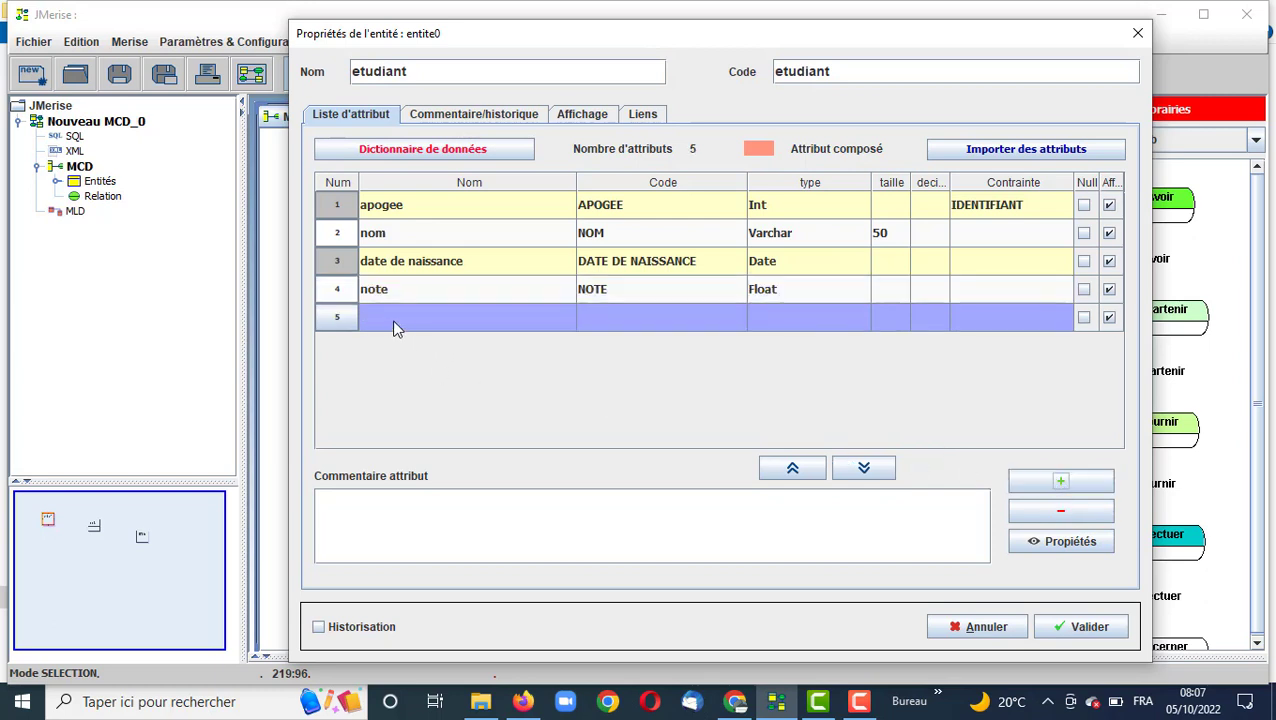
left_click(392, 319)
type("a")
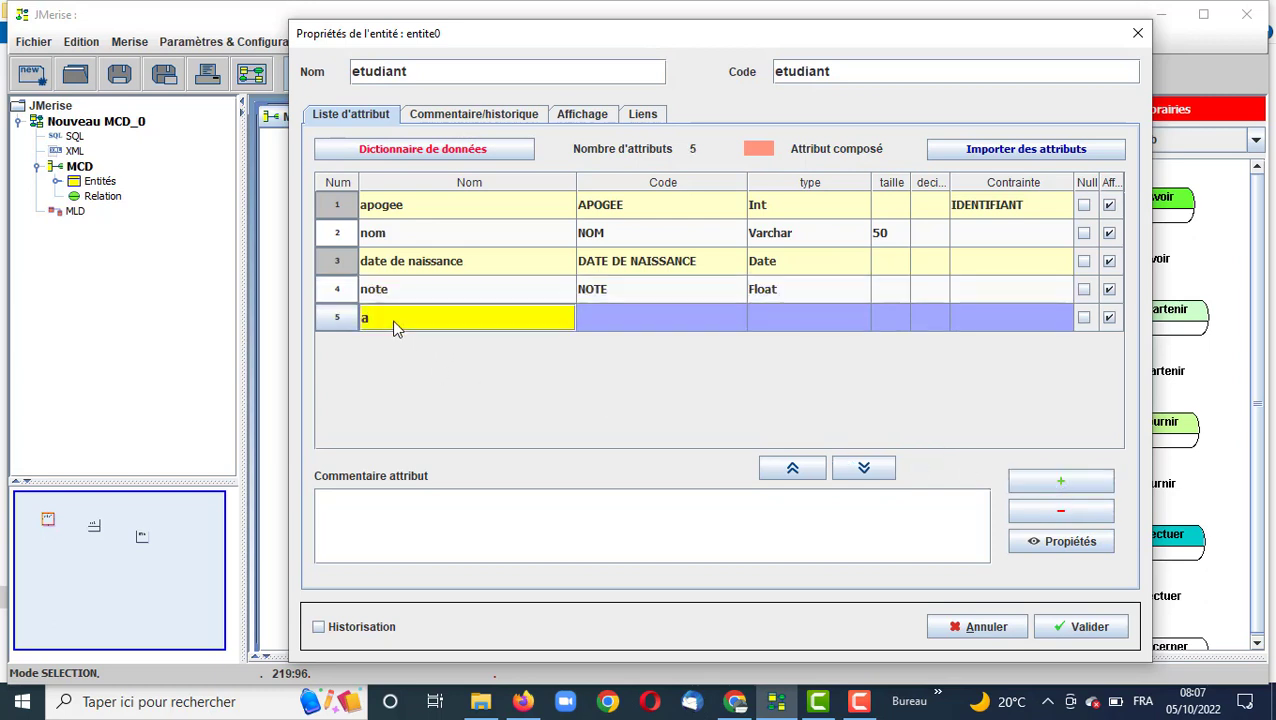
type("nnee")
left_click(618, 326)
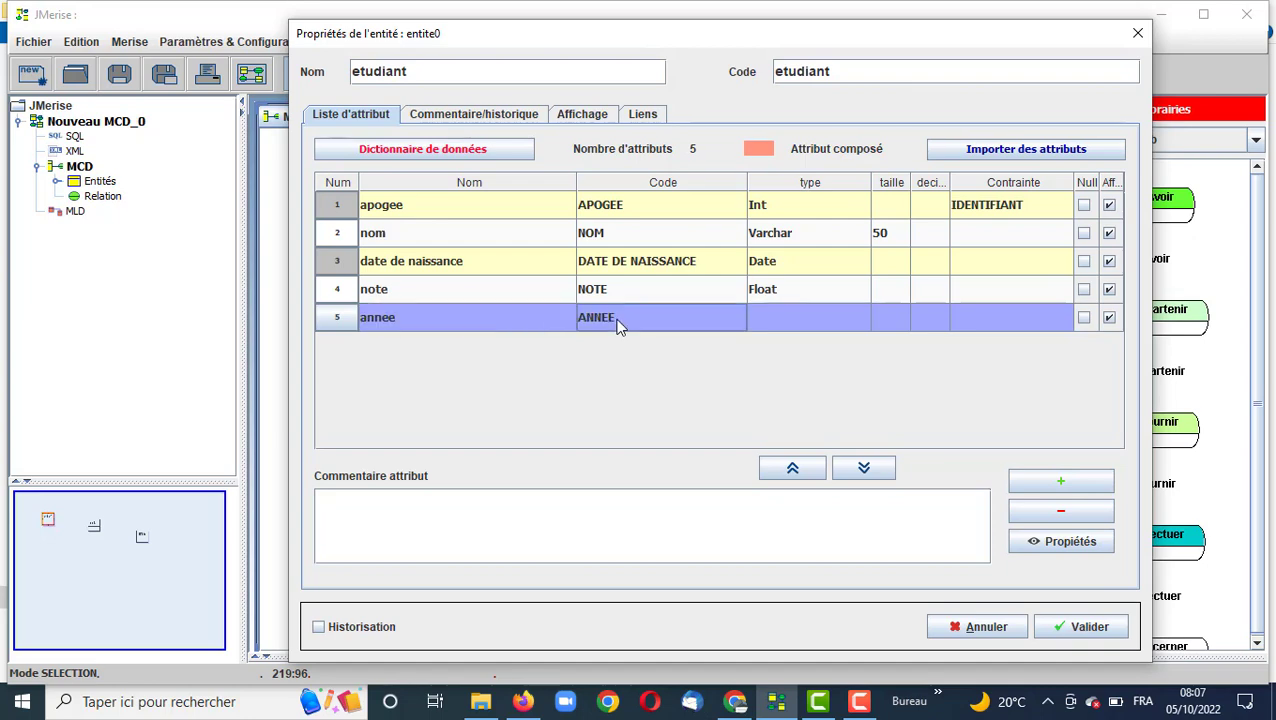
left_click(850, 323)
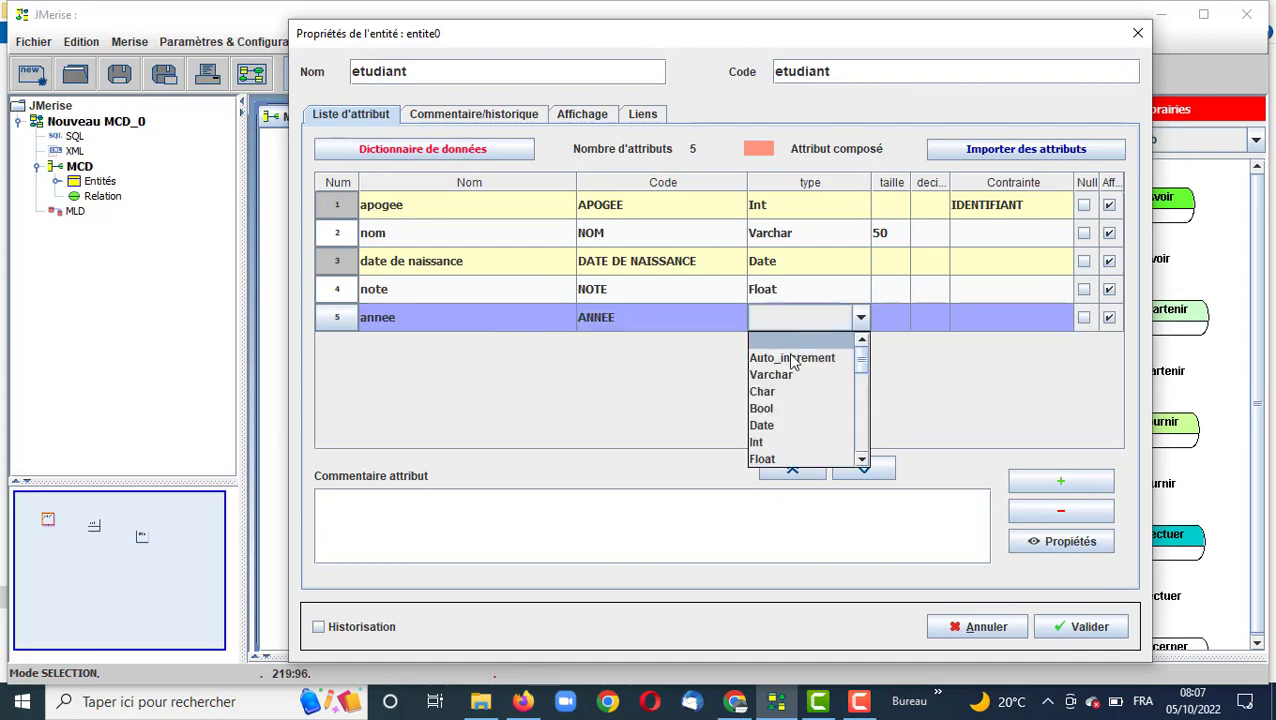
left_click(790, 442)
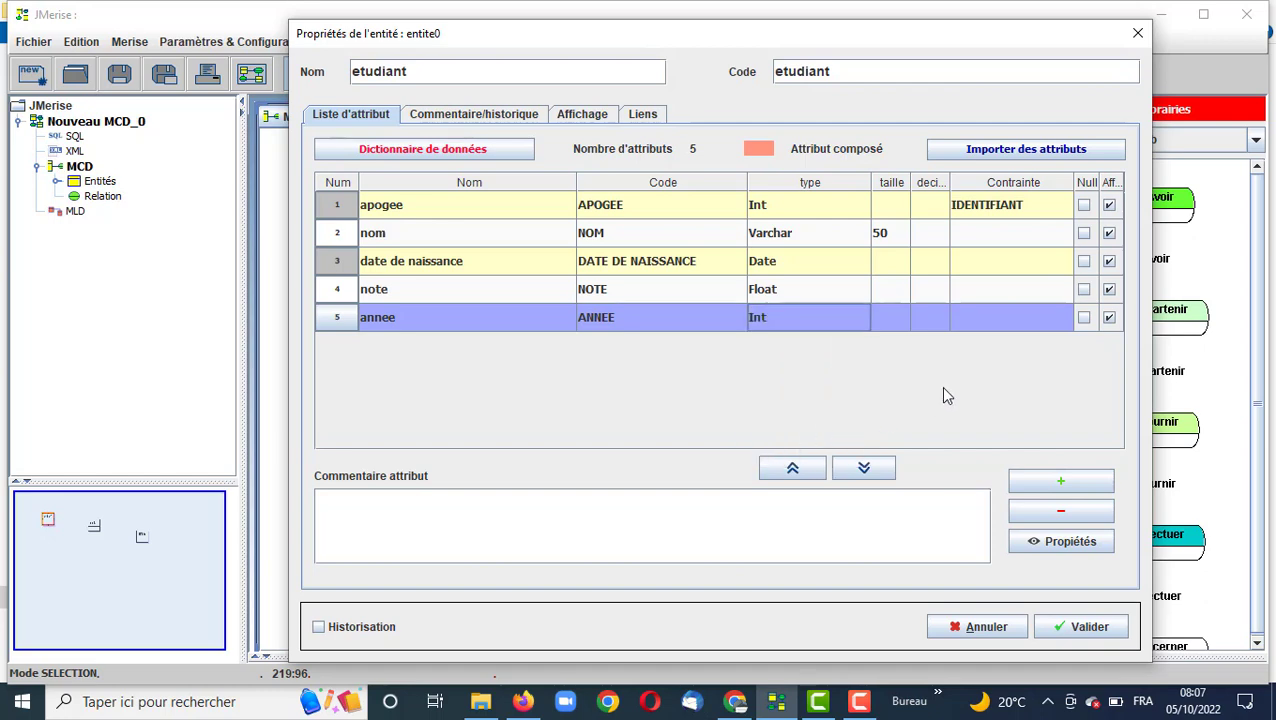
left_click(1082, 630)
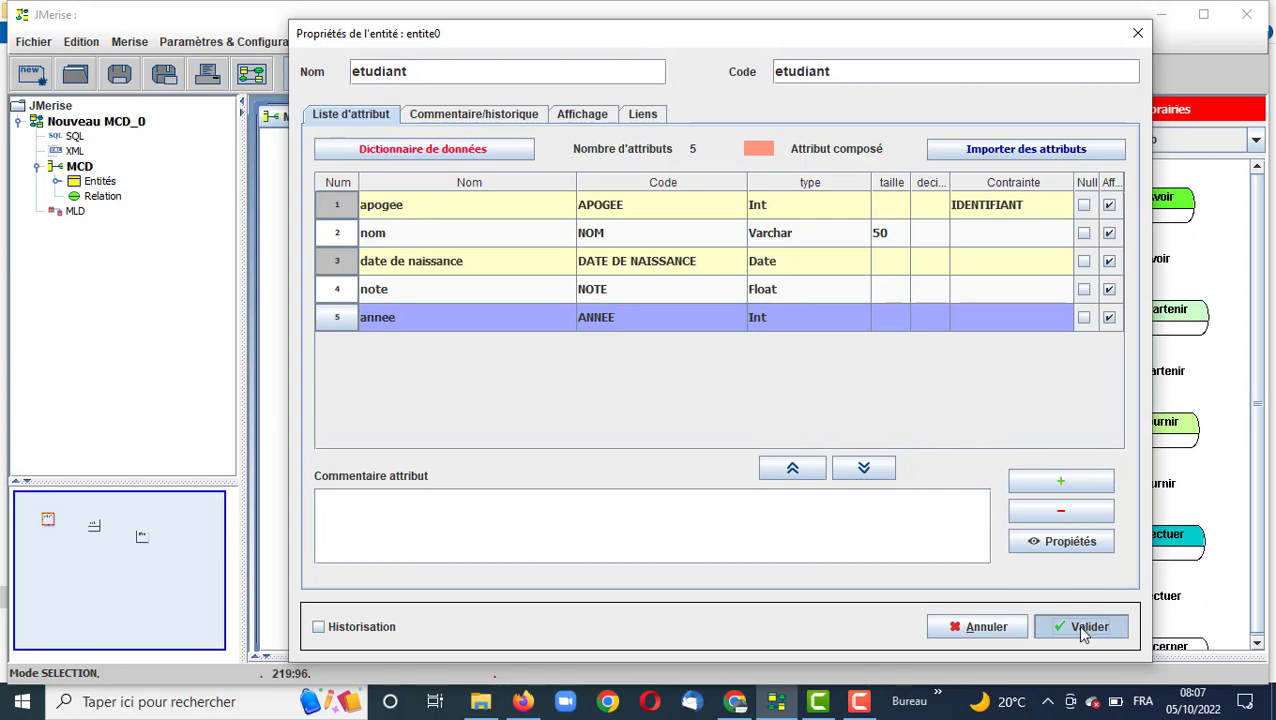
Move etudiant toward the canvas's upper-left corner and entite1 slightly higher, and set the name of entite1 to groupe.
left_click_drag(529, 222, 405, 192)
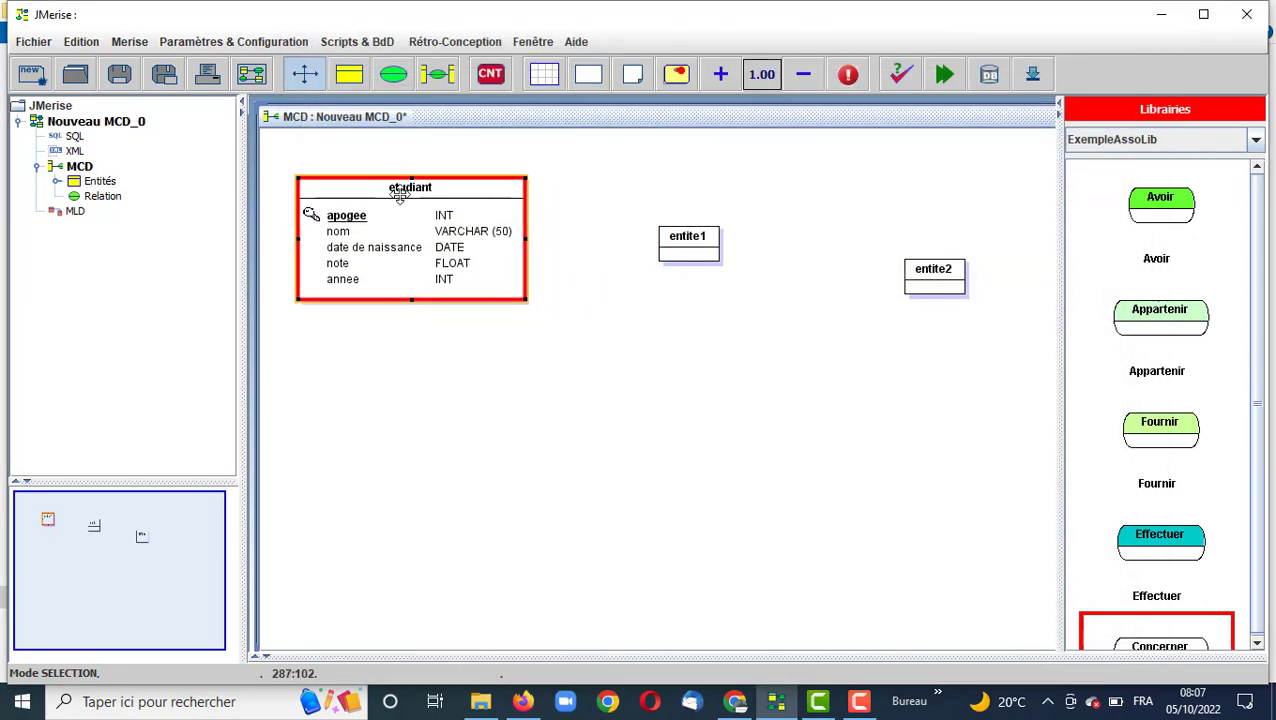
left_click_drag(690, 245, 715, 186)
double_click(715, 186)
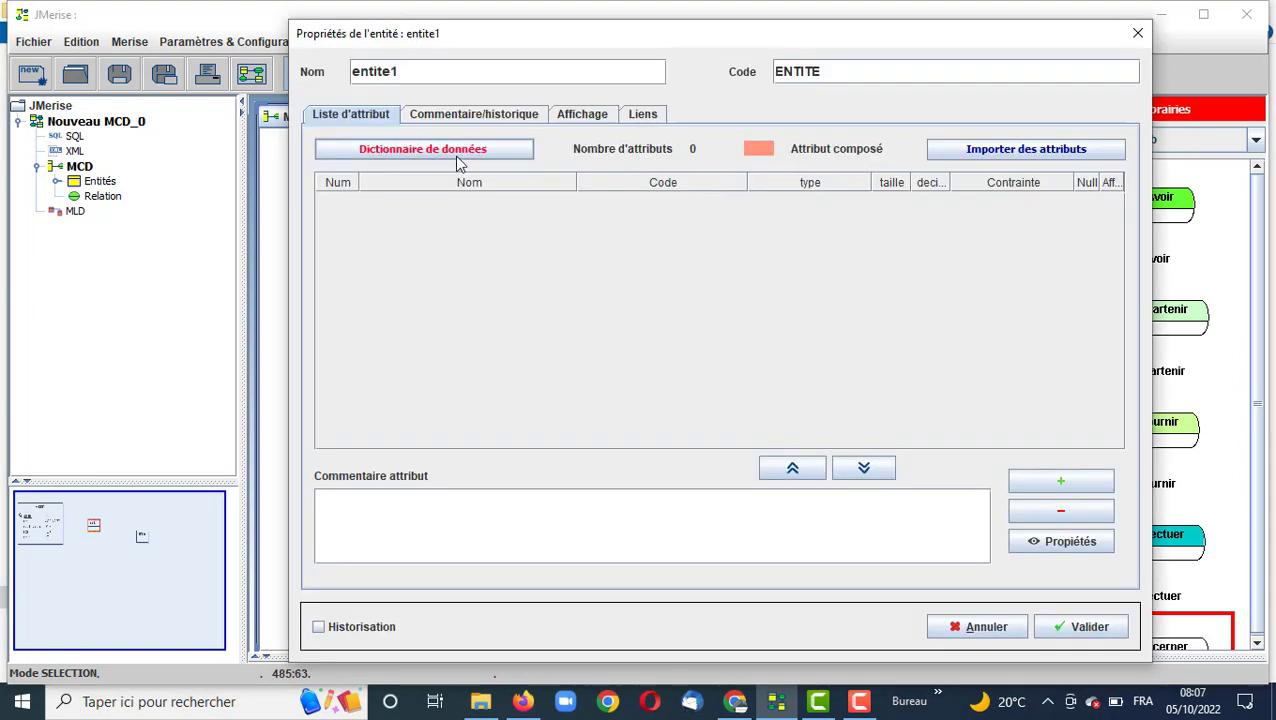
double_click(438, 67)
left_click(438, 70)
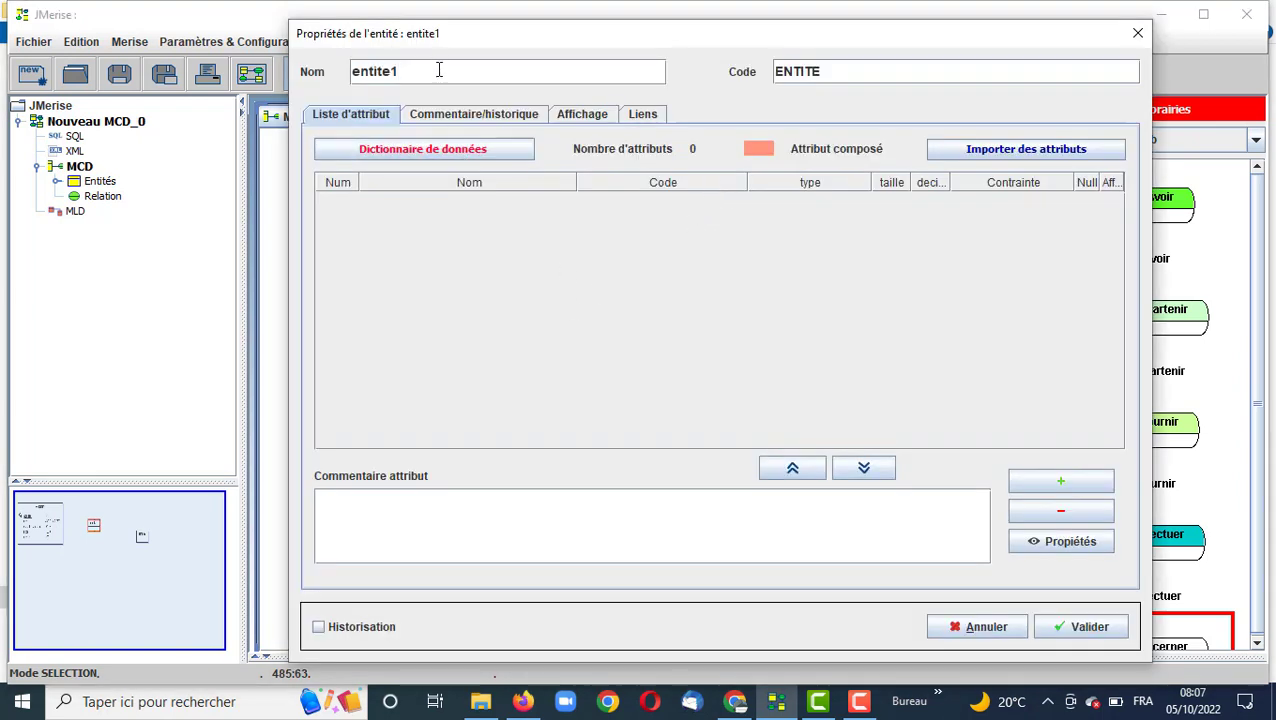
left_click_drag(438, 70, 286, 72)
type("groupe")
Add an attribute named idgroupe to the groupe entity with type Auto_increment and the constraint IDENTIFIANT.
left_click(1060, 481)
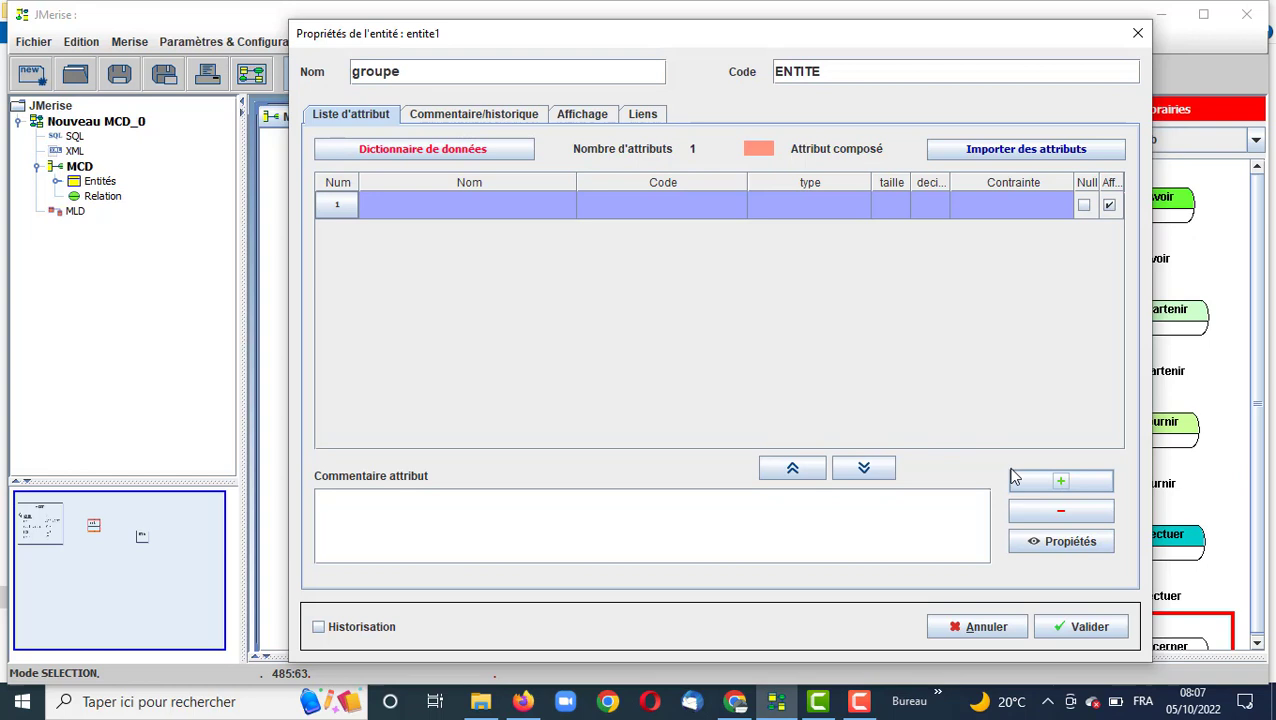
left_click(481, 219)
type("idg")
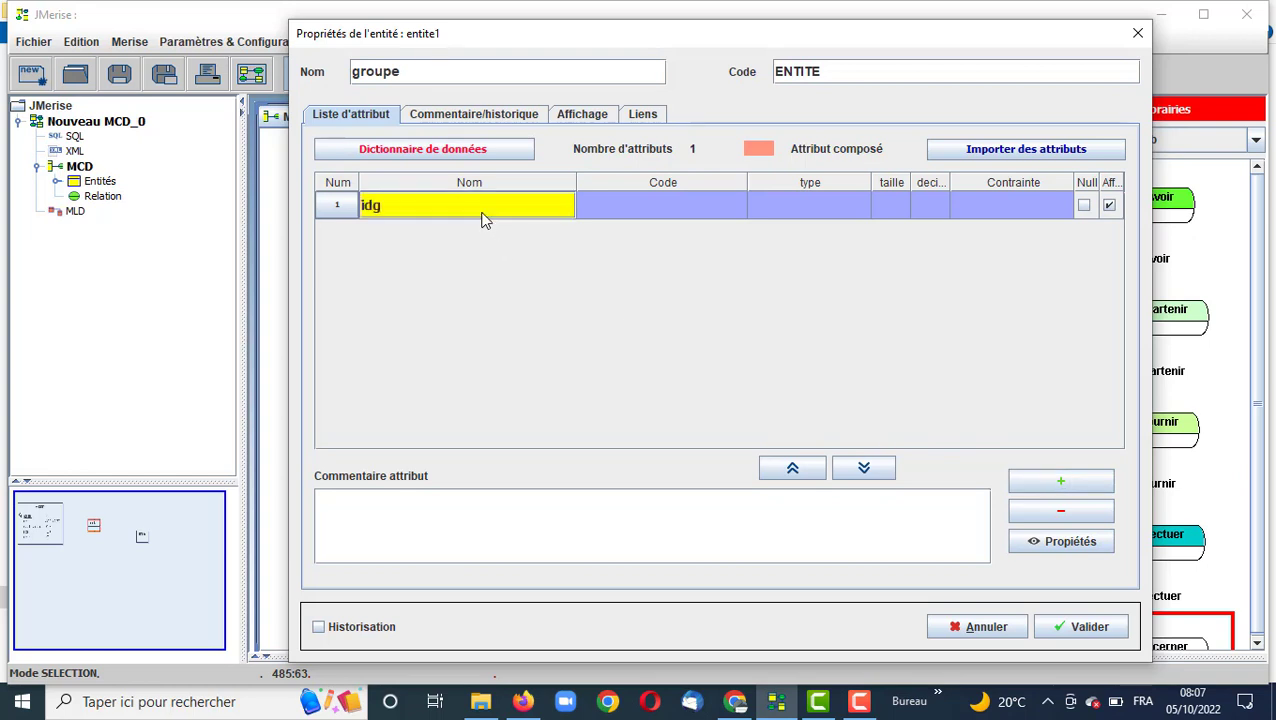
type("roupe")
left_click(797, 205)
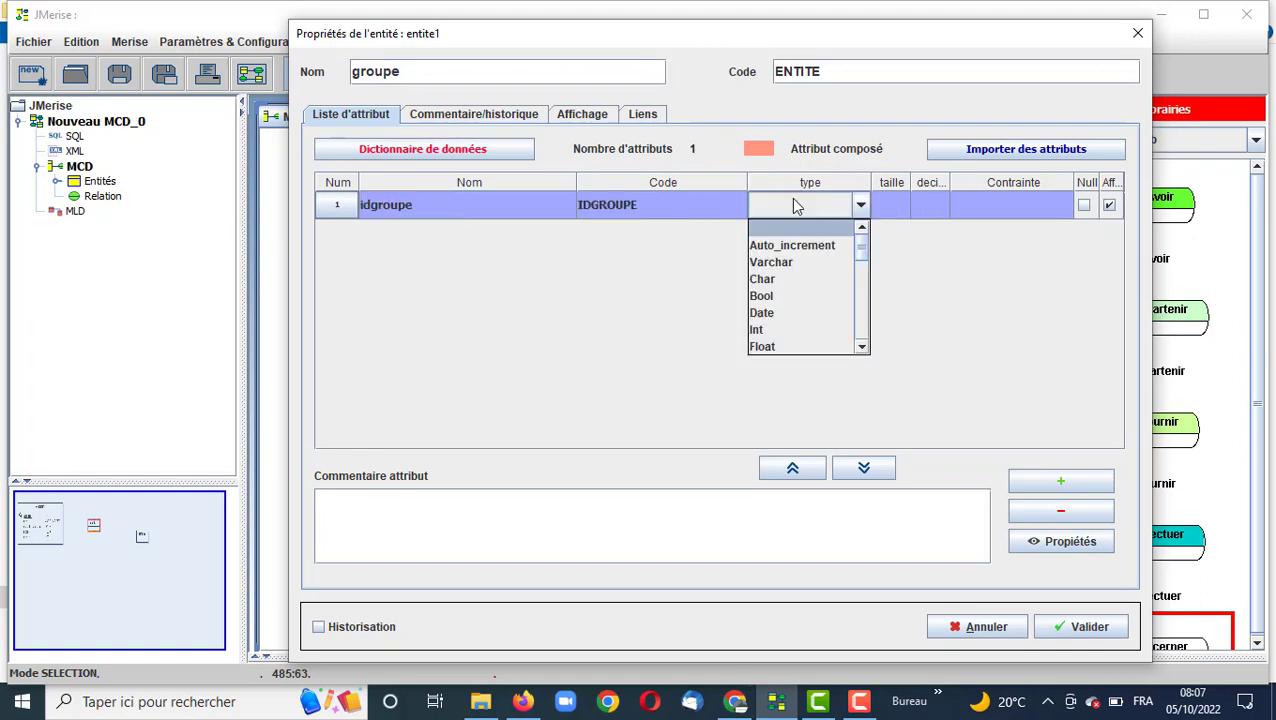
left_click(807, 246)
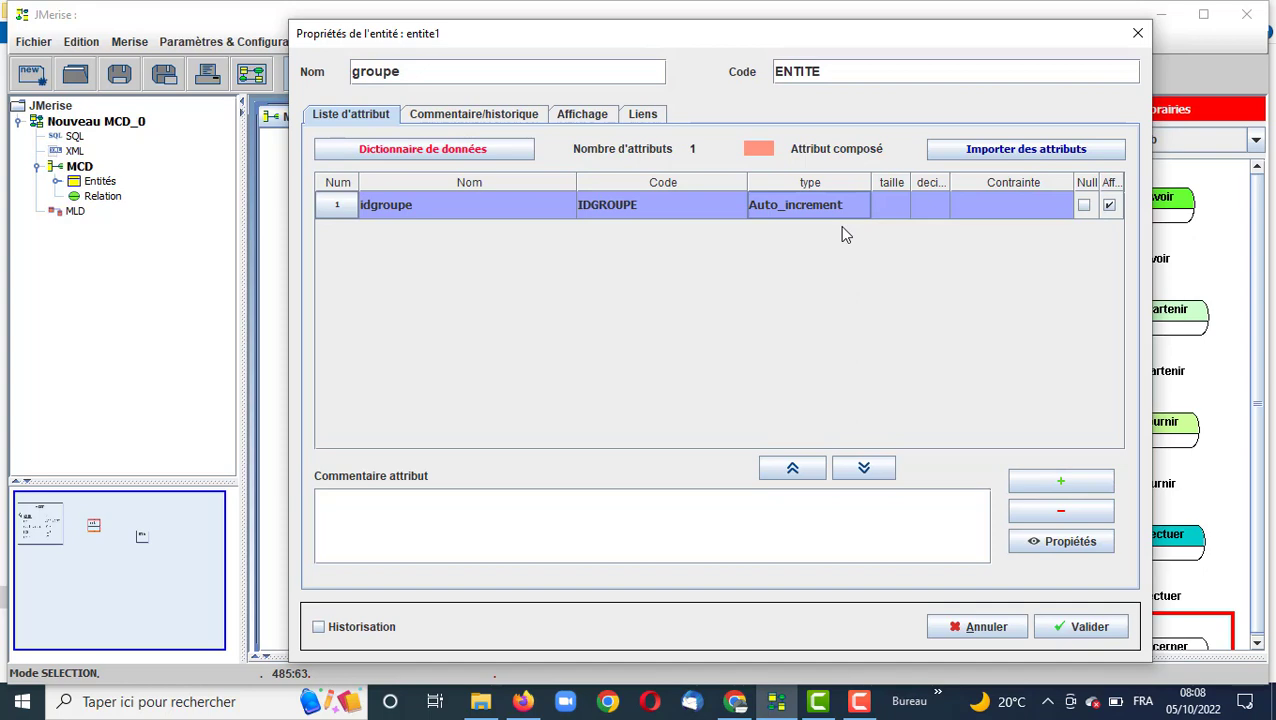
left_click(1005, 206)
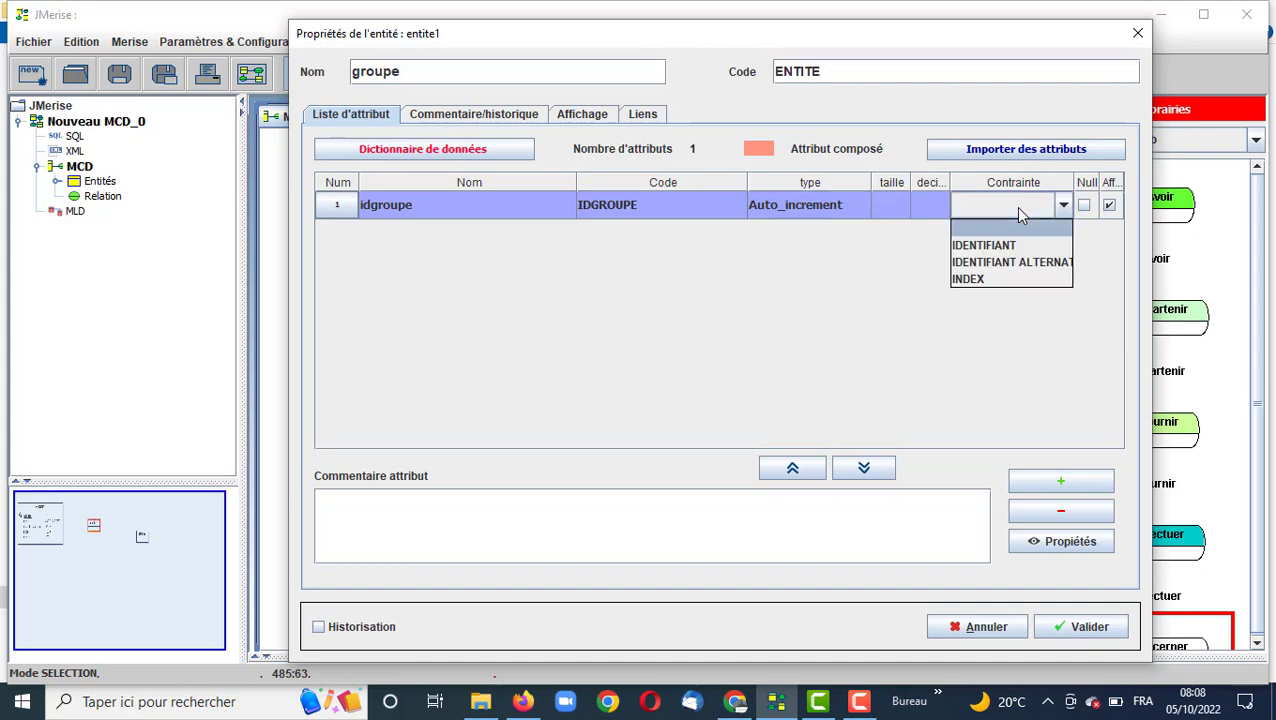
left_click(987, 245)
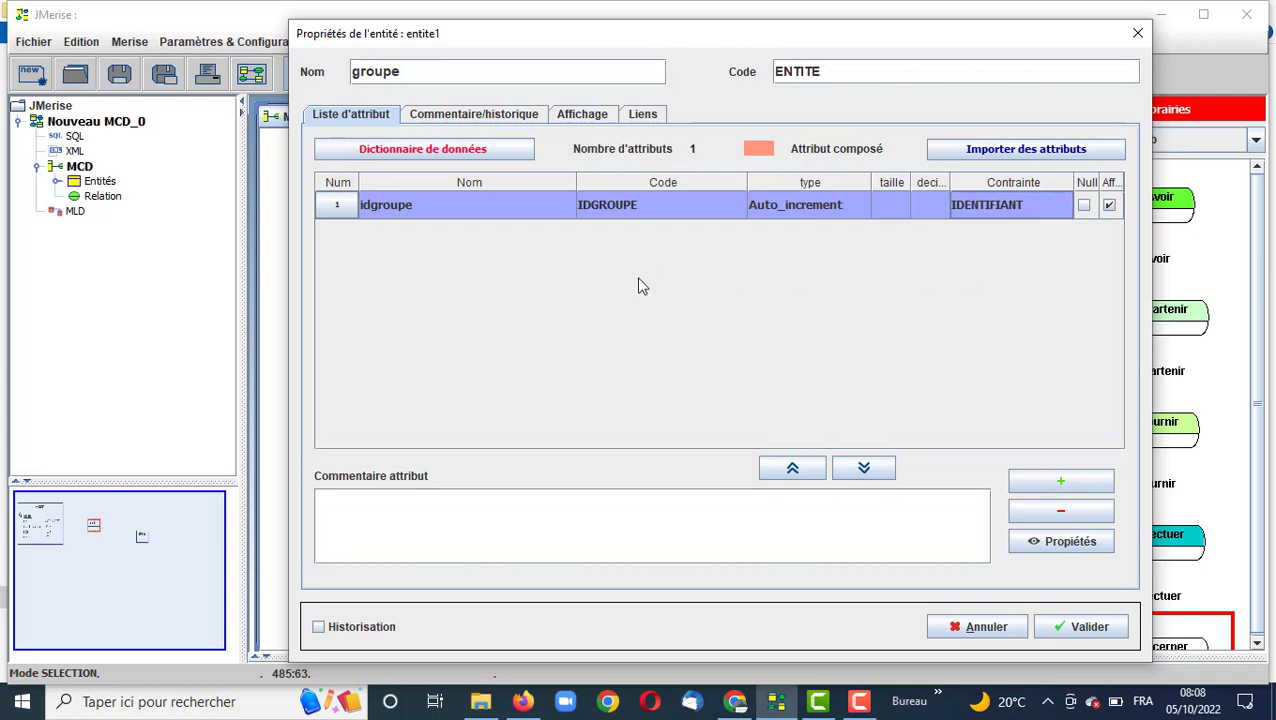
Add an attribute named libelle with type Varchar and size 50 to groupe, validate, and shift the entity slightly up and left on the canvas.
left_click(1060, 481)
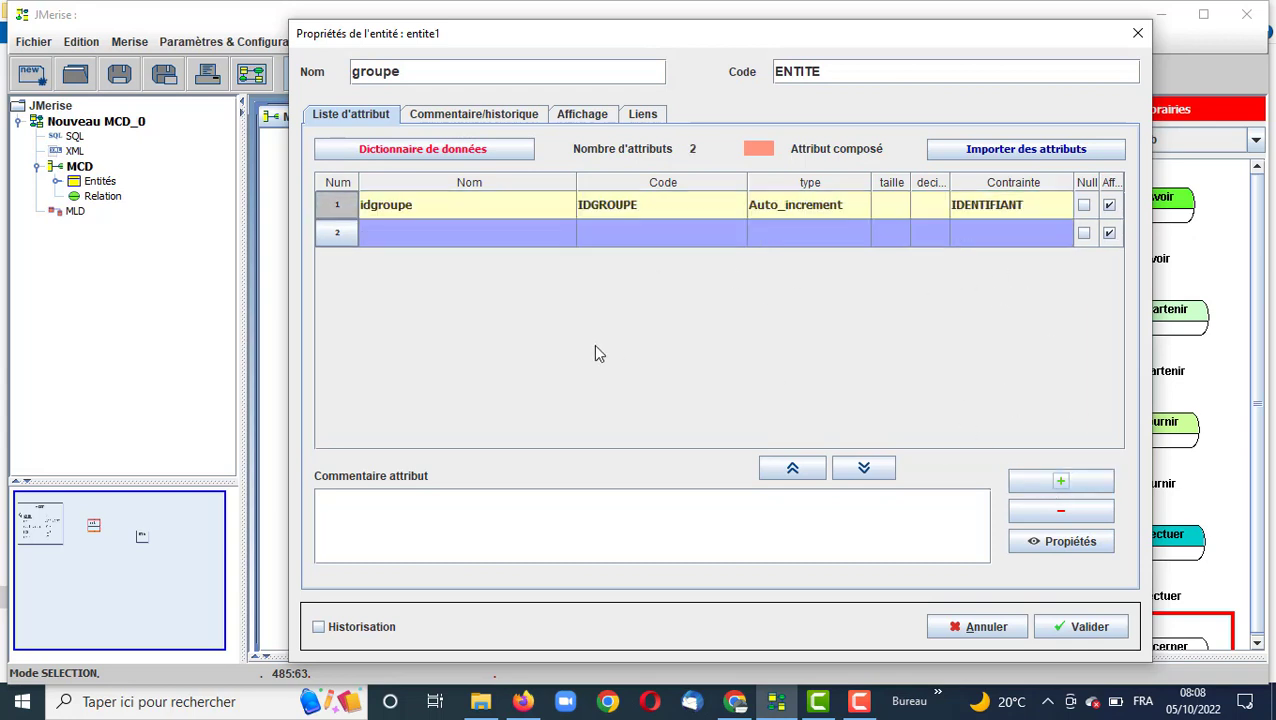
left_click(451, 232)
type("libelle")
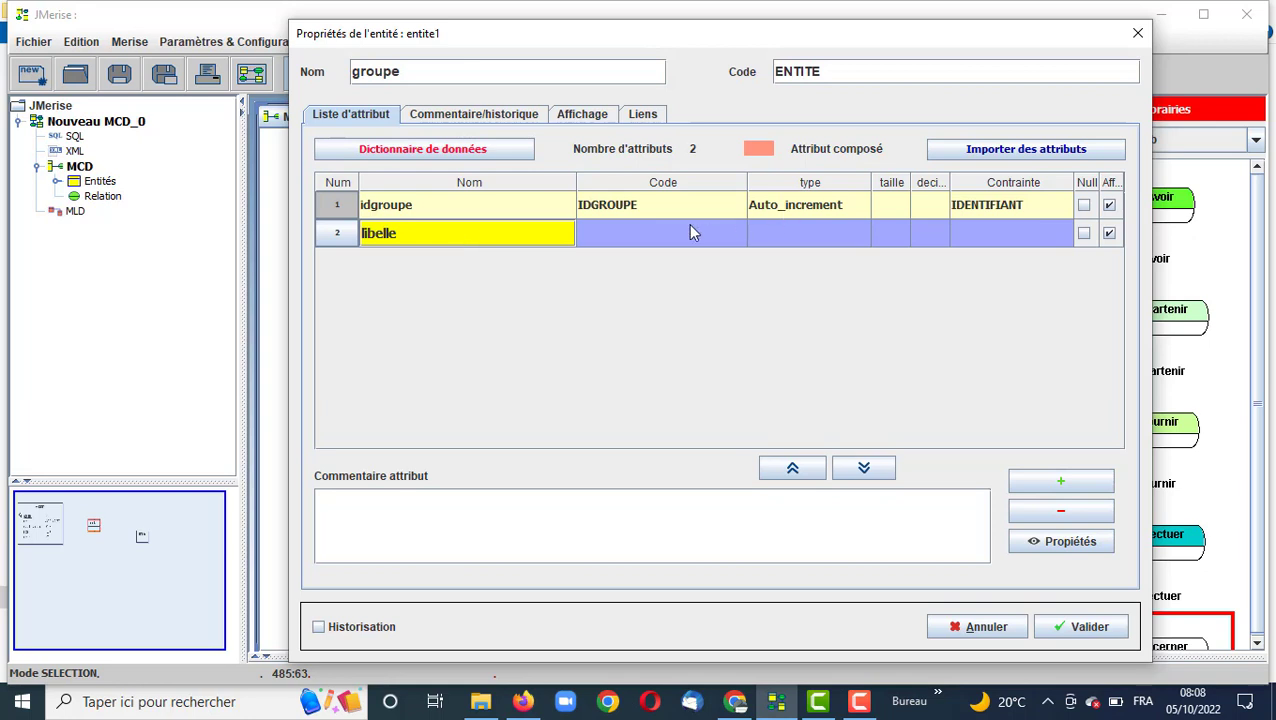
left_click(660, 240)
left_click(800, 232)
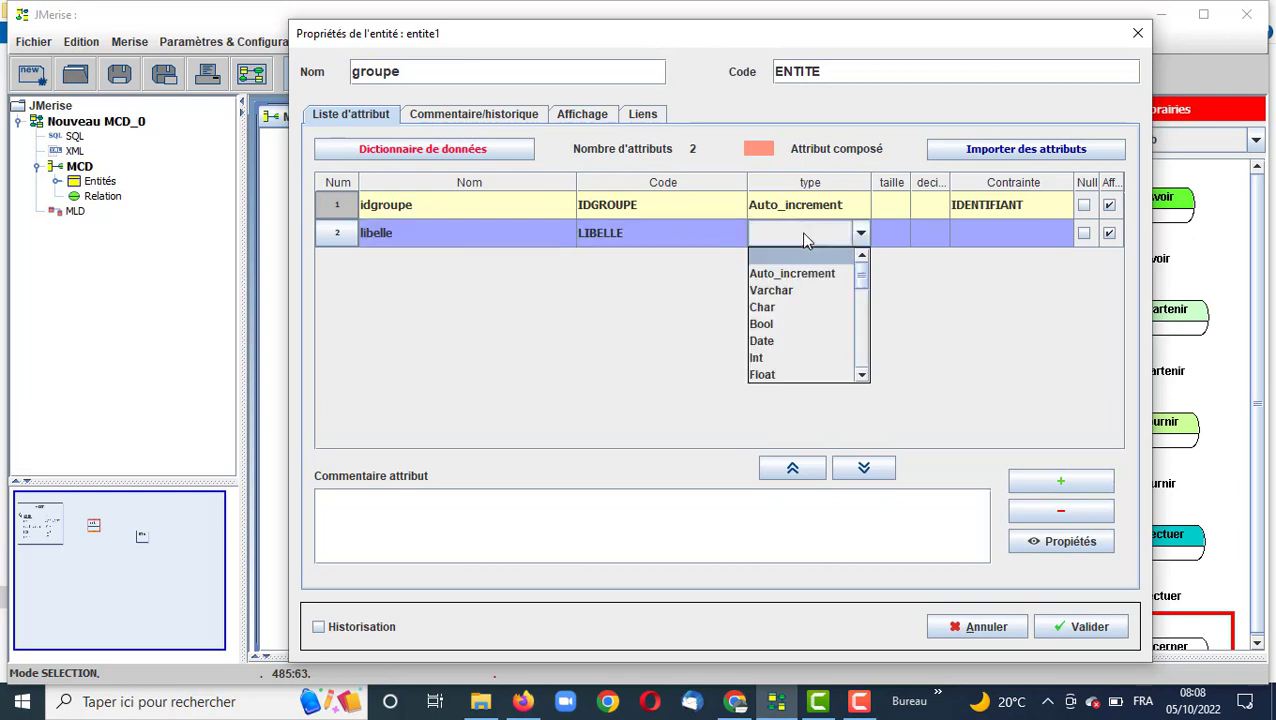
left_click(775, 288)
left_click(896, 243)
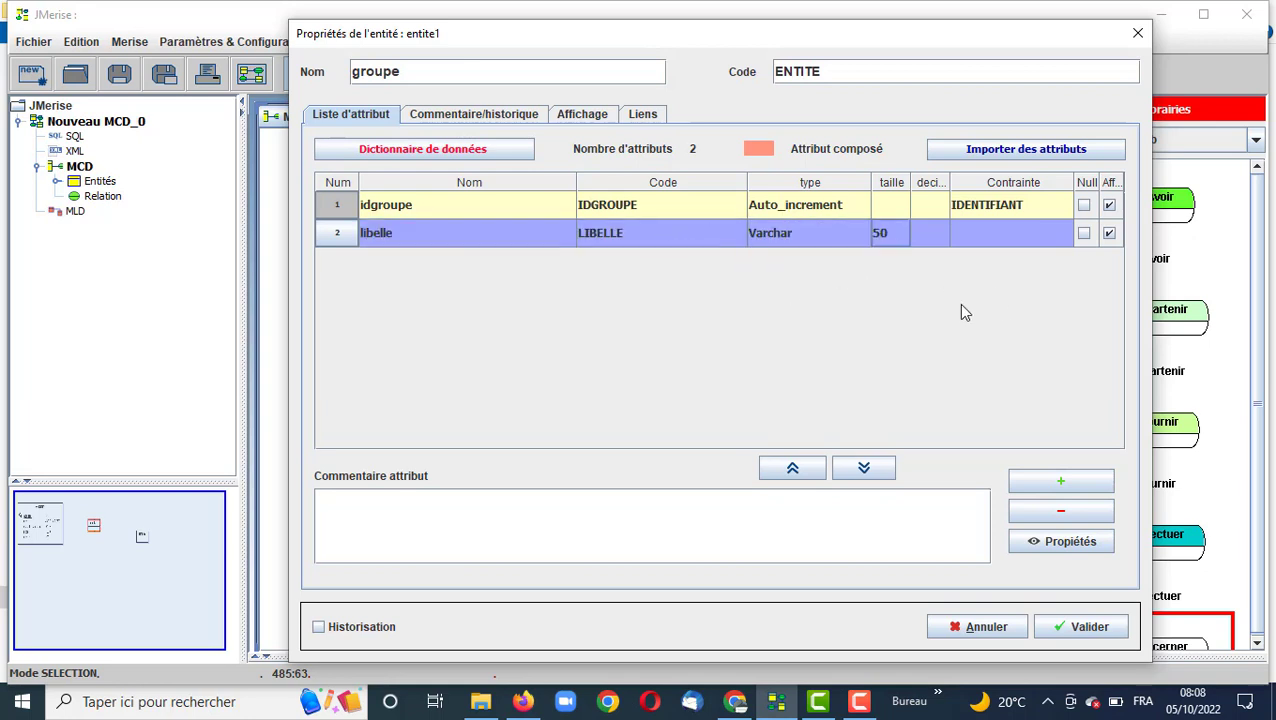
left_click(1089, 630)
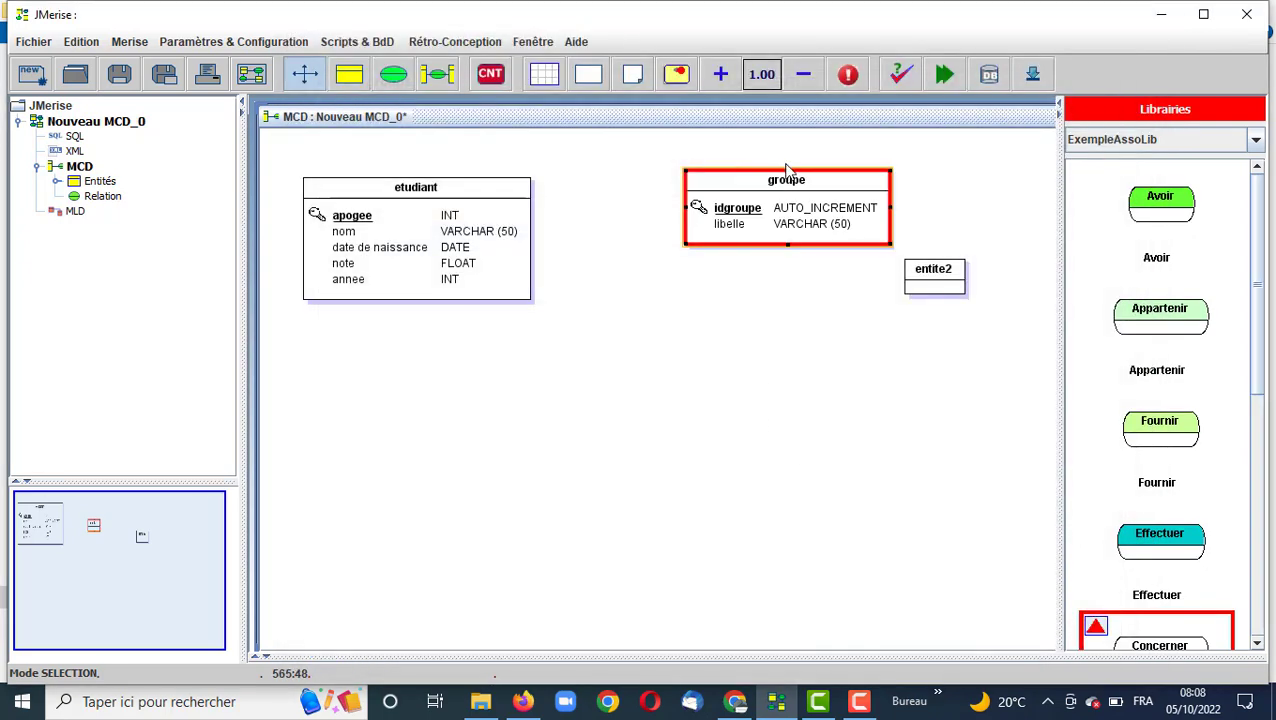
left_click_drag(767, 181, 729, 168)
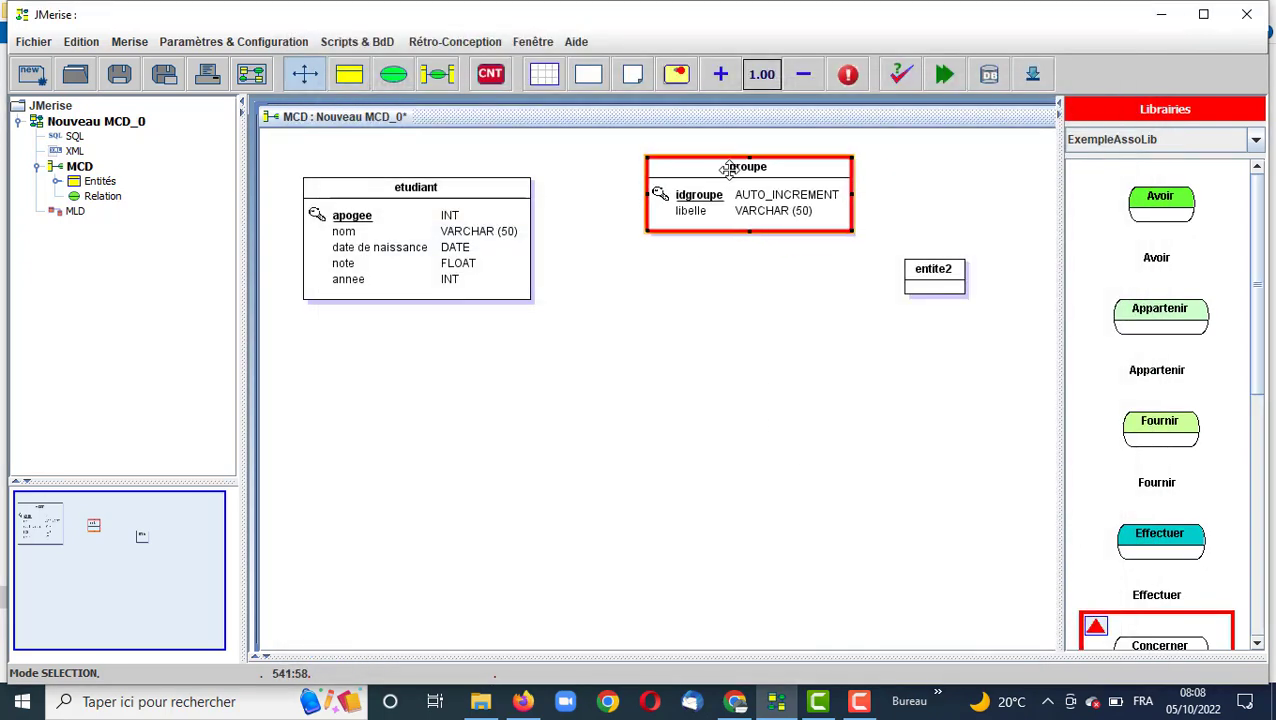
Open the properties of the entite2 entity and set its name to Filiere.
left_click(927, 272)
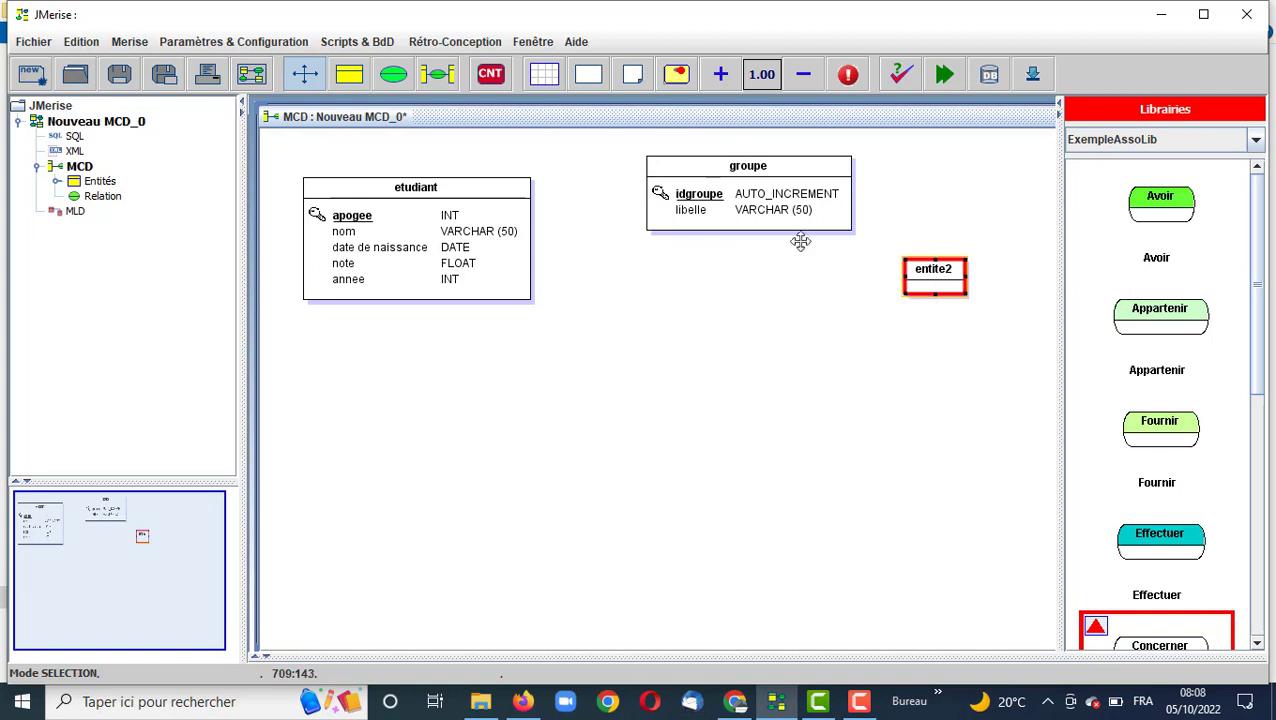
double_click(942, 283)
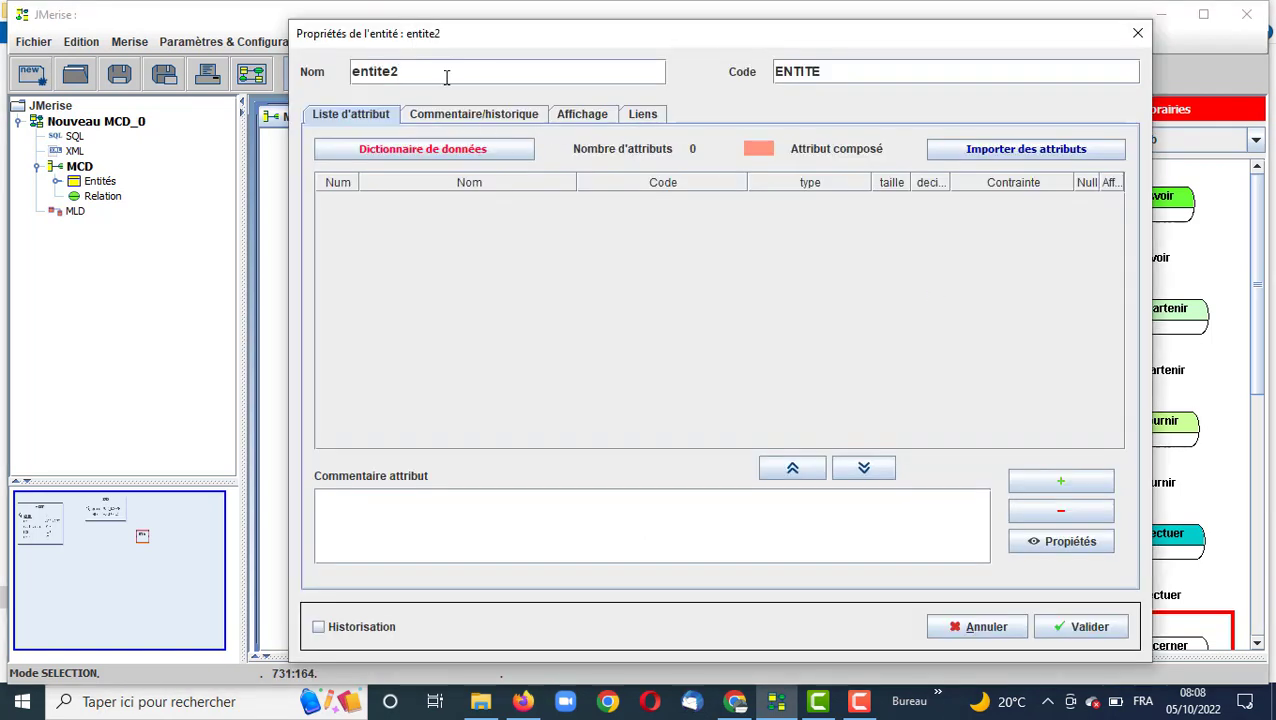
left_click_drag(416, 77, 296, 82)
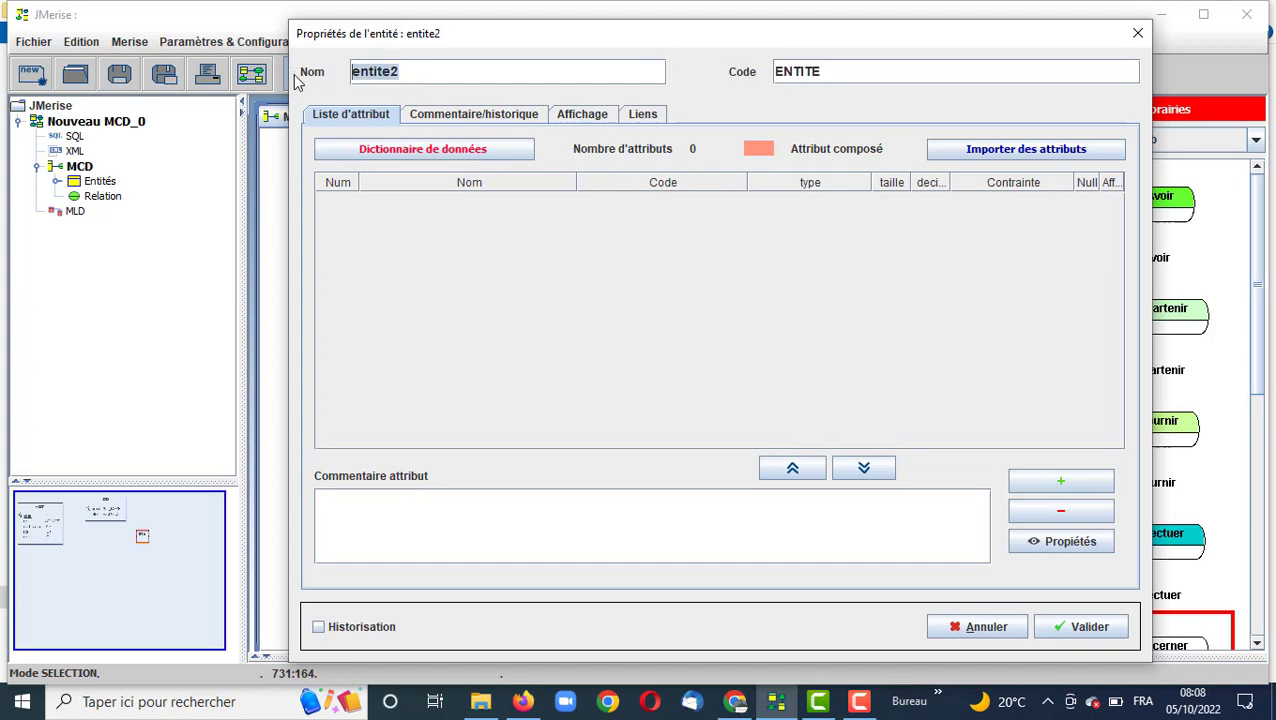
type("Fil")
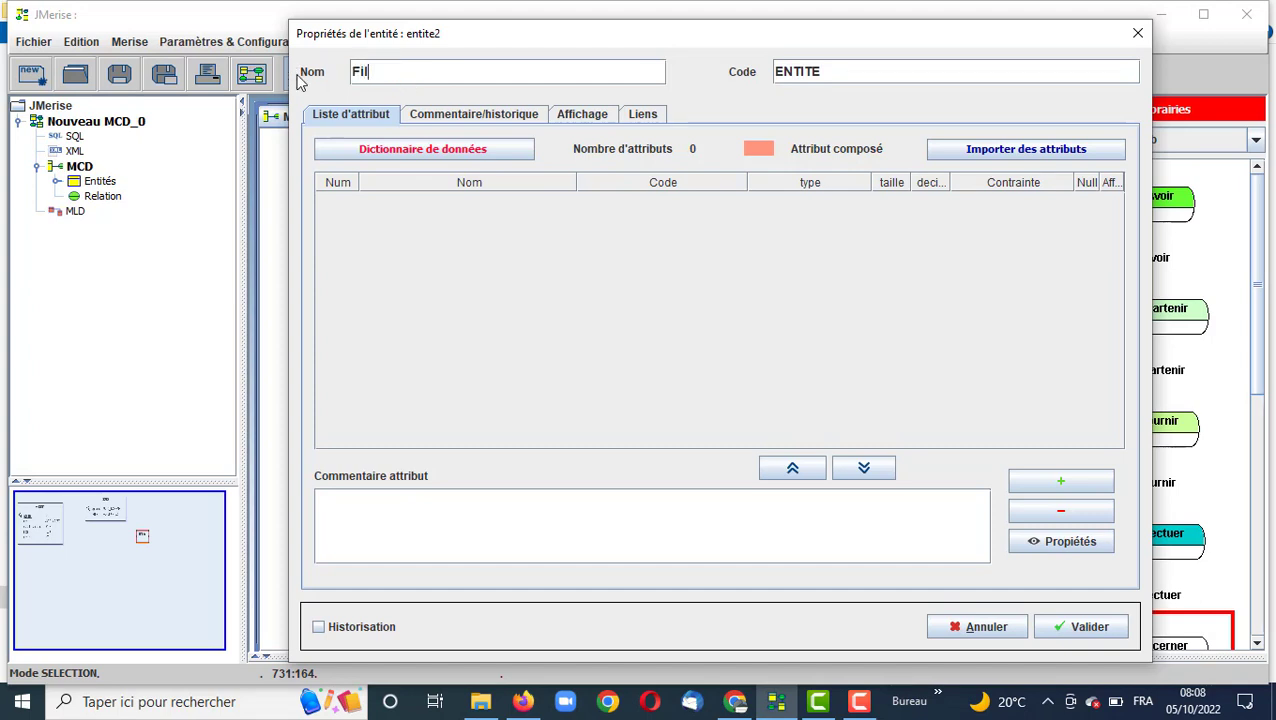
type("iere")
Add an attribute named idfiliere to Filiere with type Auto_increment and the constraint IDENTIFIANT.
left_click(1036, 484)
left_click(477, 214)
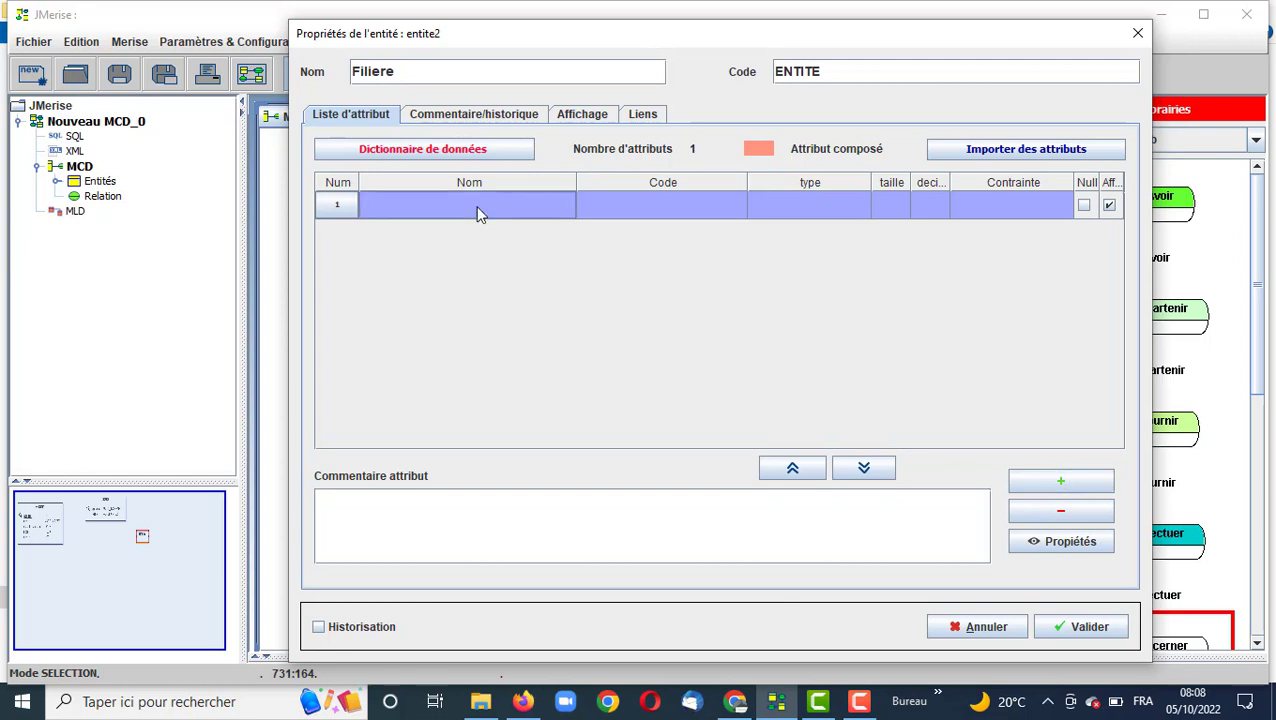
type("idfiliere")
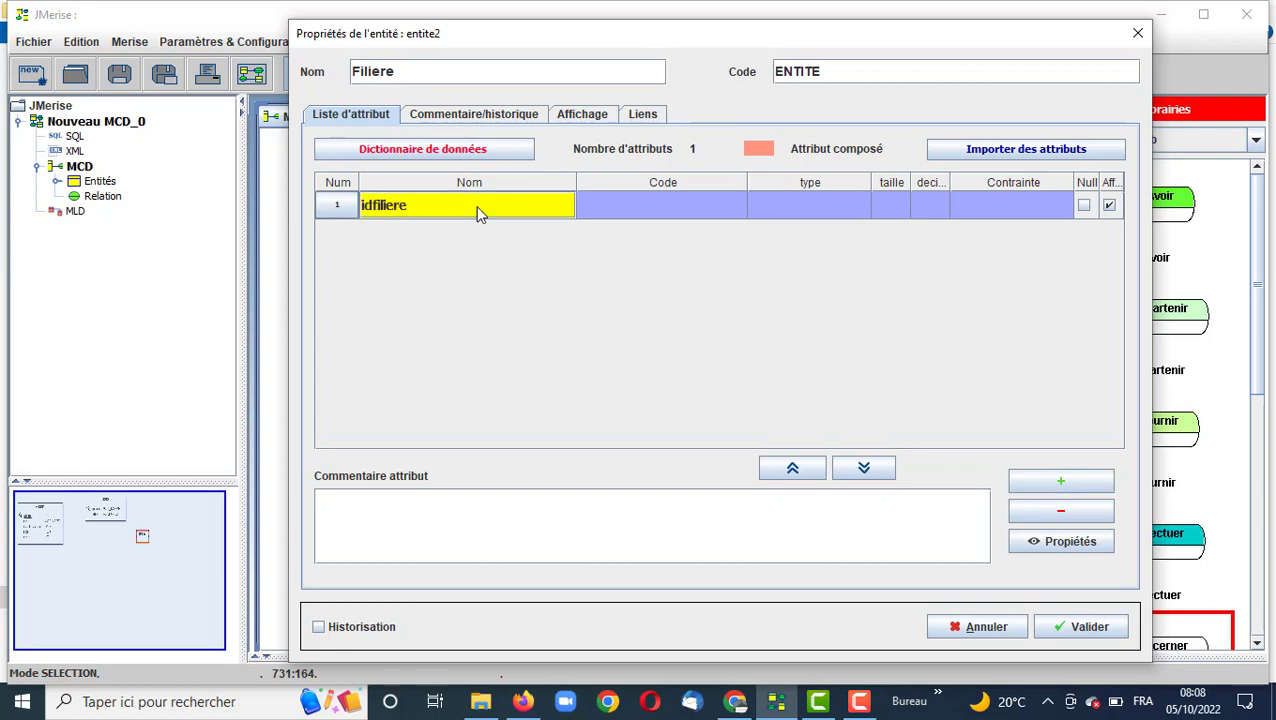
left_click(651, 213)
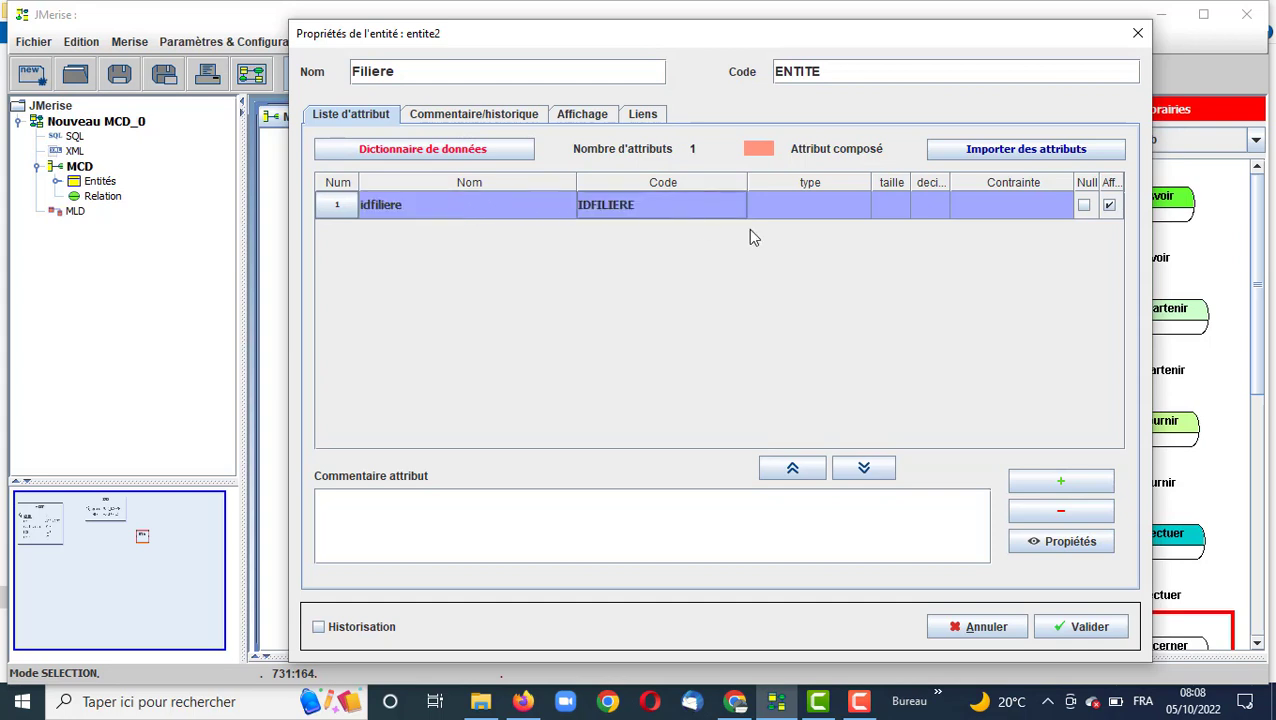
left_click(816, 203)
left_click(804, 249)
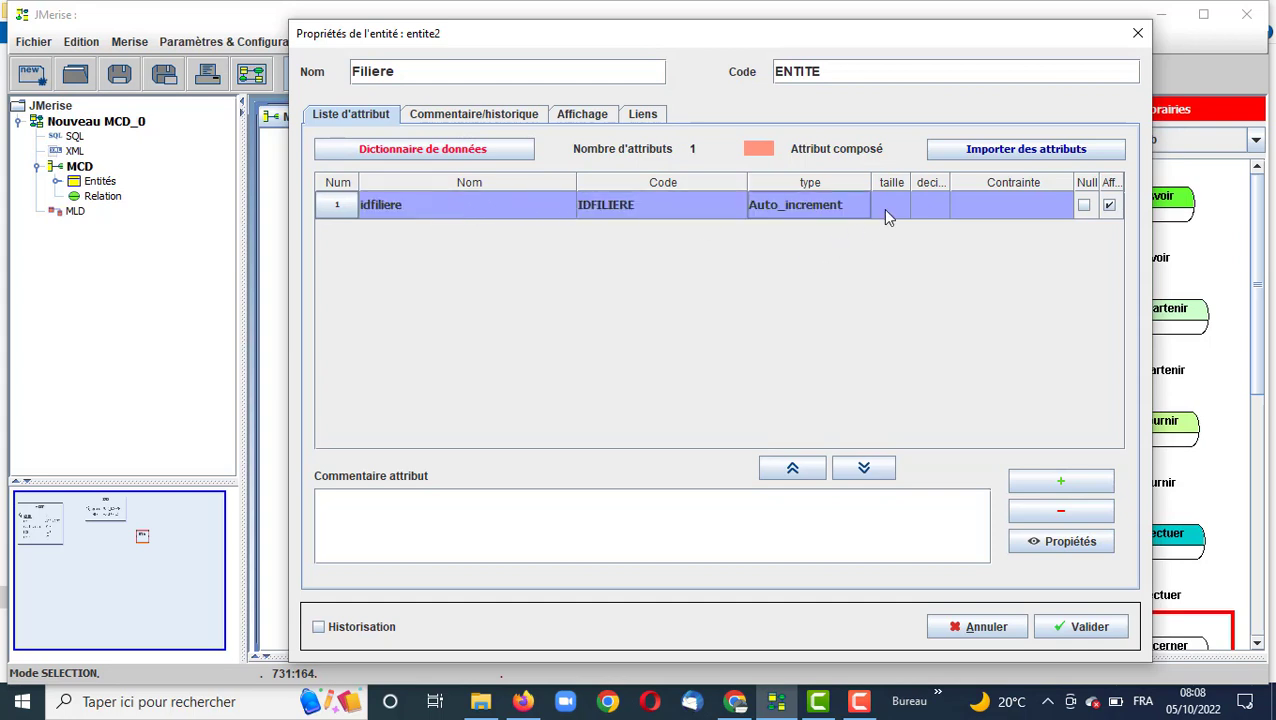
left_click(1015, 213)
left_click(1010, 245)
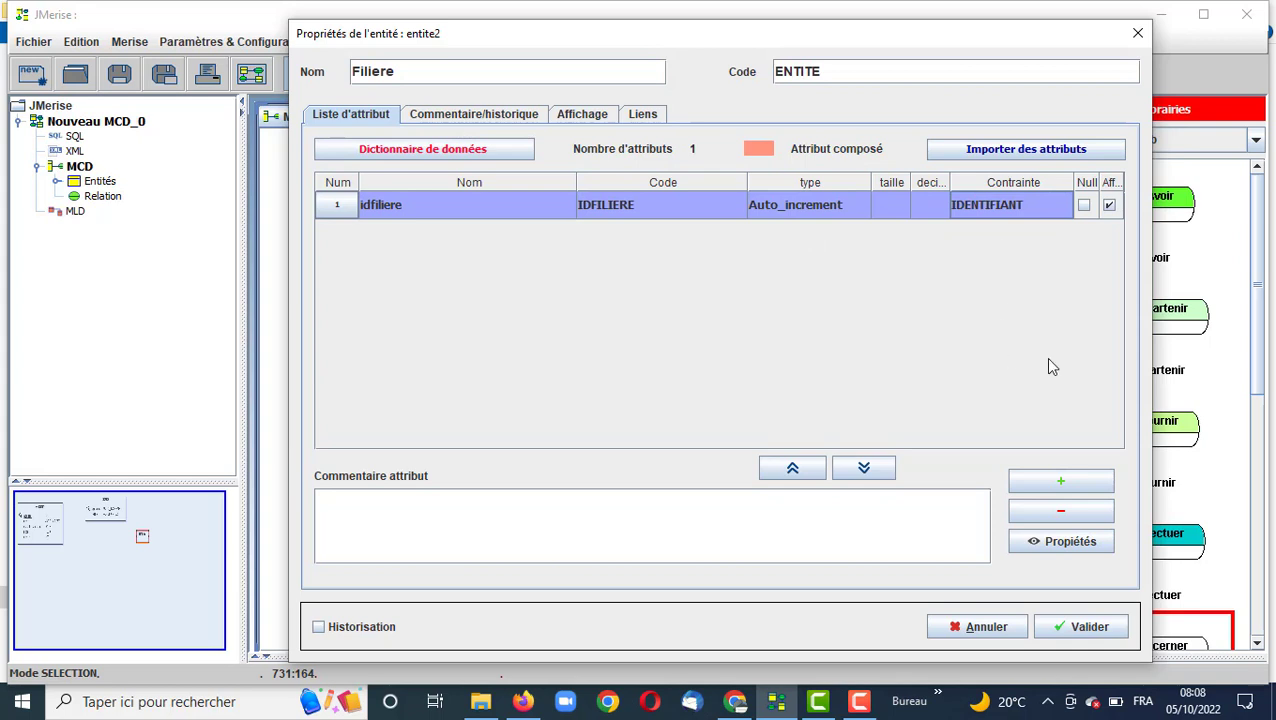
Add a second attribute named nom to Filiere with type Varchar and size 50.
left_click(1064, 482)
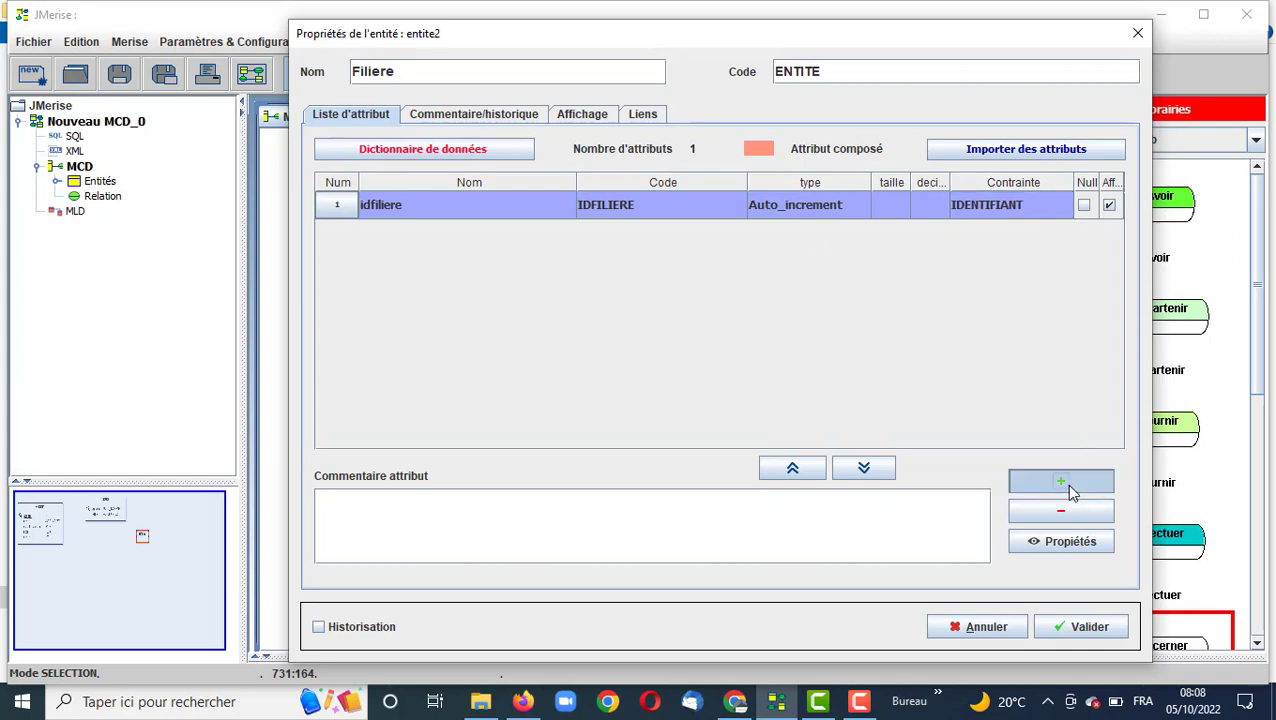
left_click(486, 240)
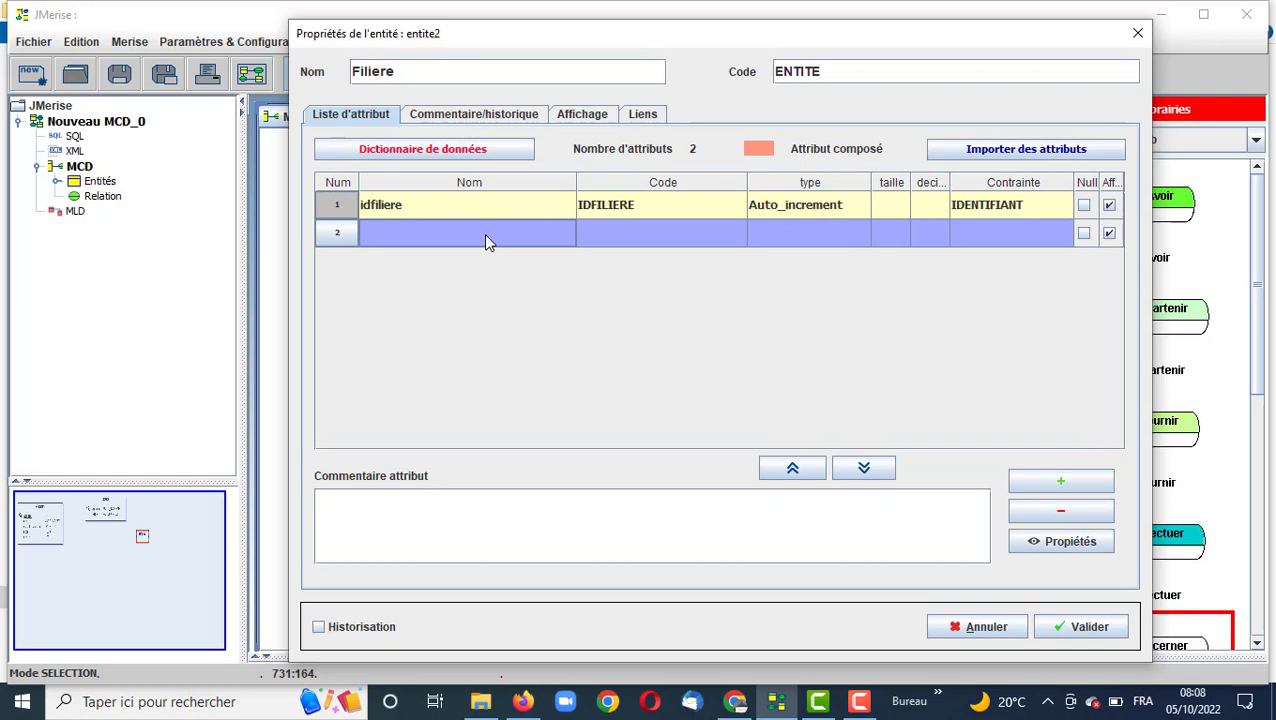
type("nom")
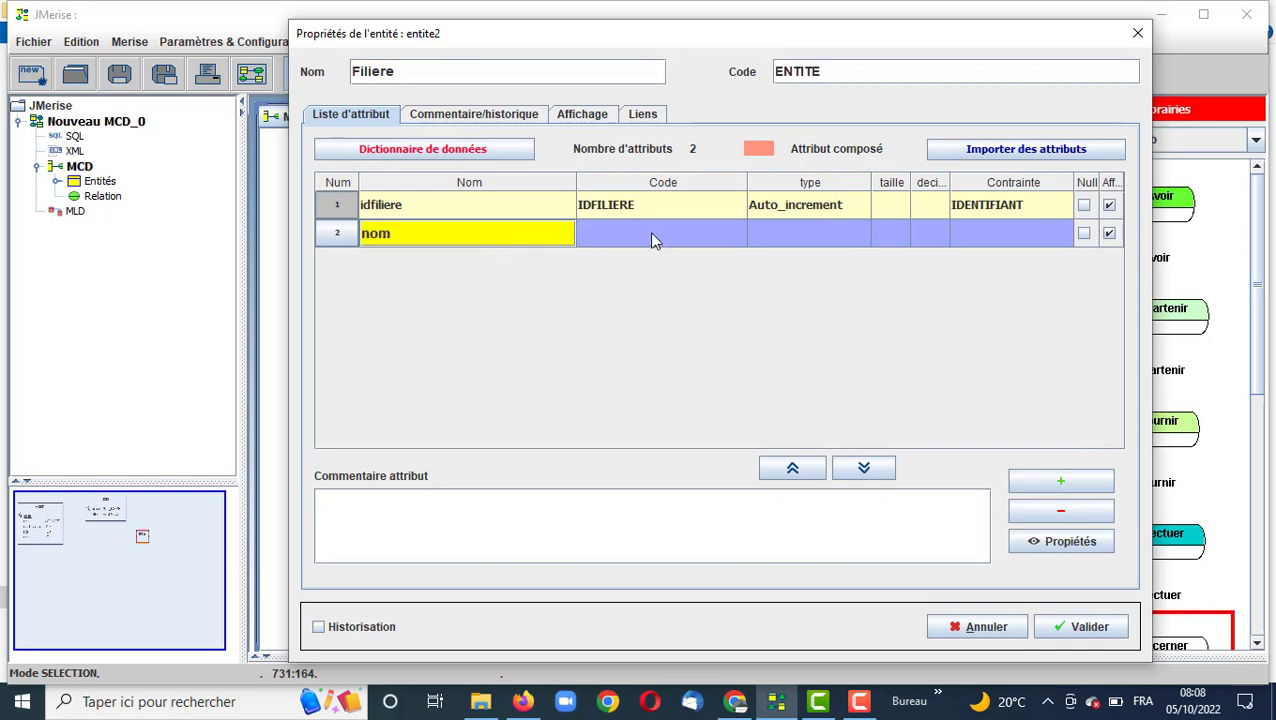
left_click(651, 240)
left_click(826, 242)
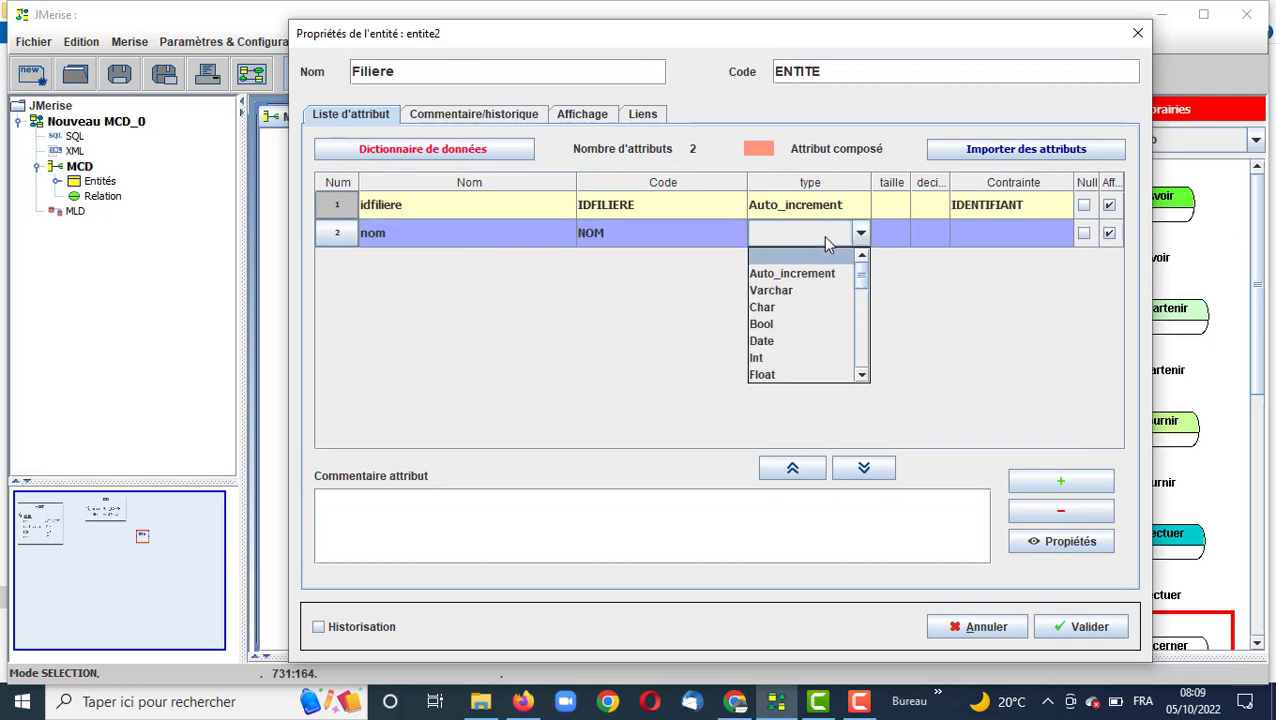
left_click(801, 290)
left_click(886, 240)
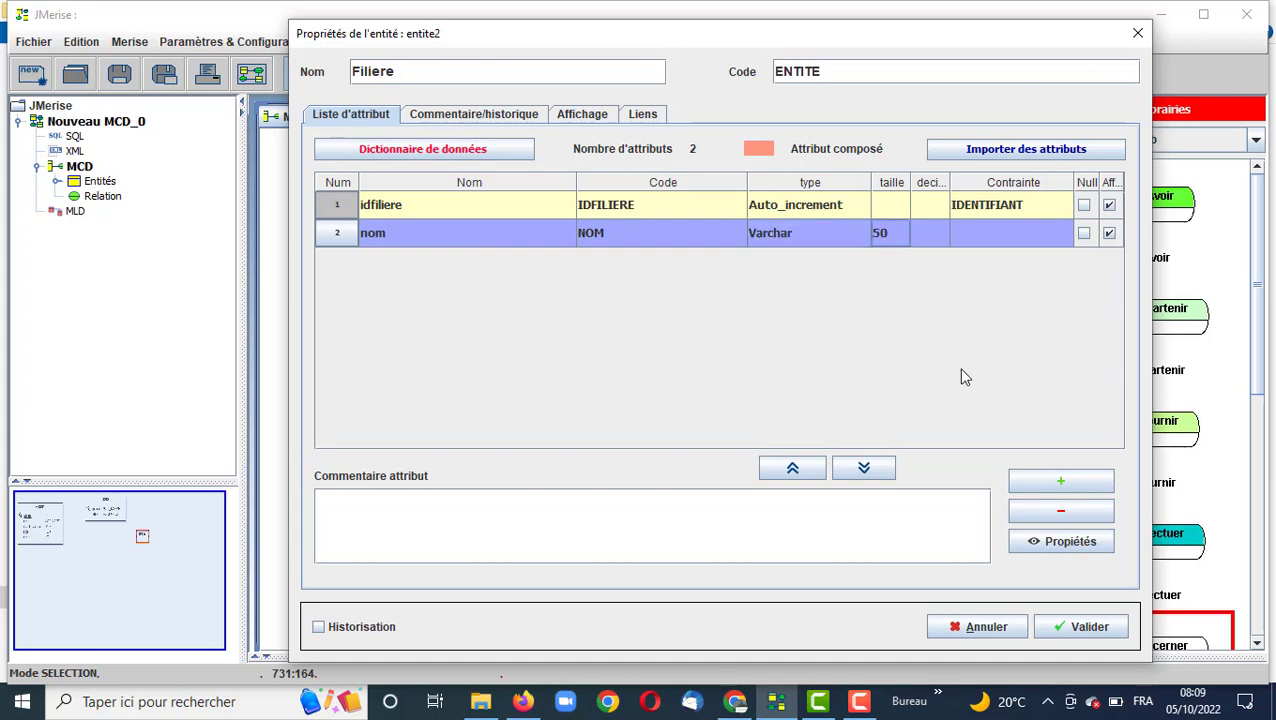
Add a third attribute named responsable to Filiere with type Varchar and size 50.
left_click(1061, 481)
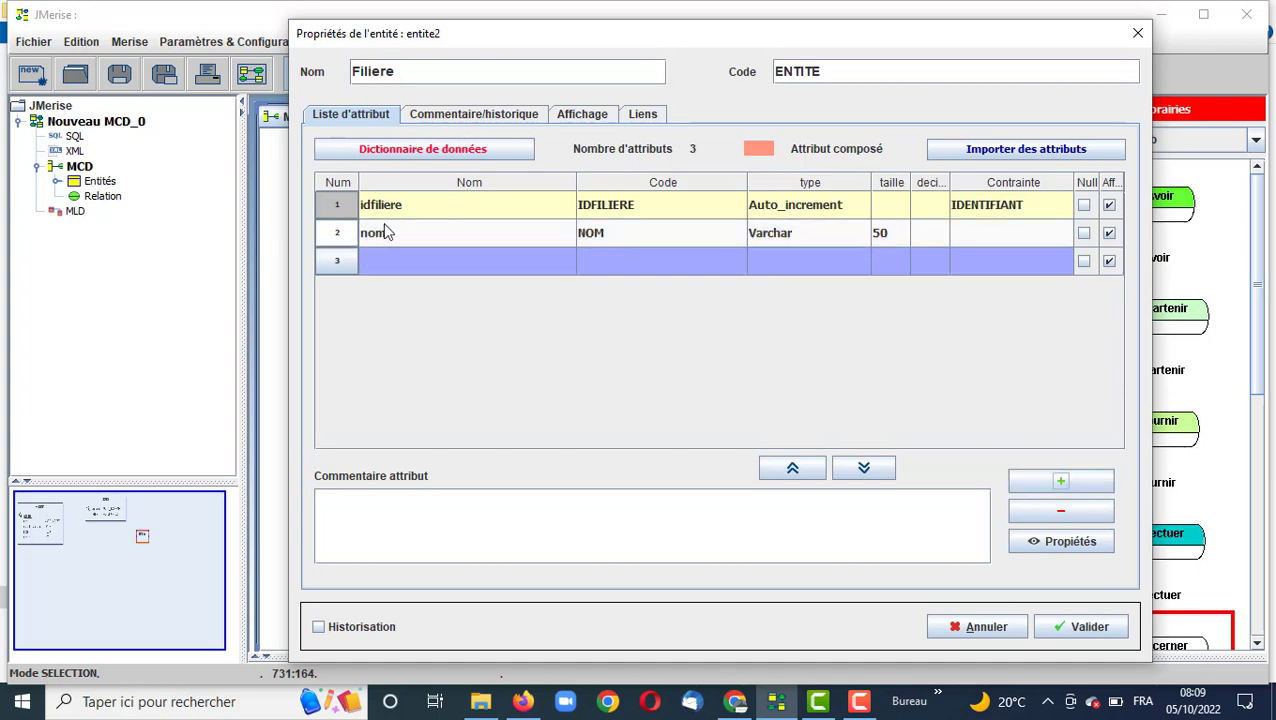
left_click(419, 268)
type("responsable")
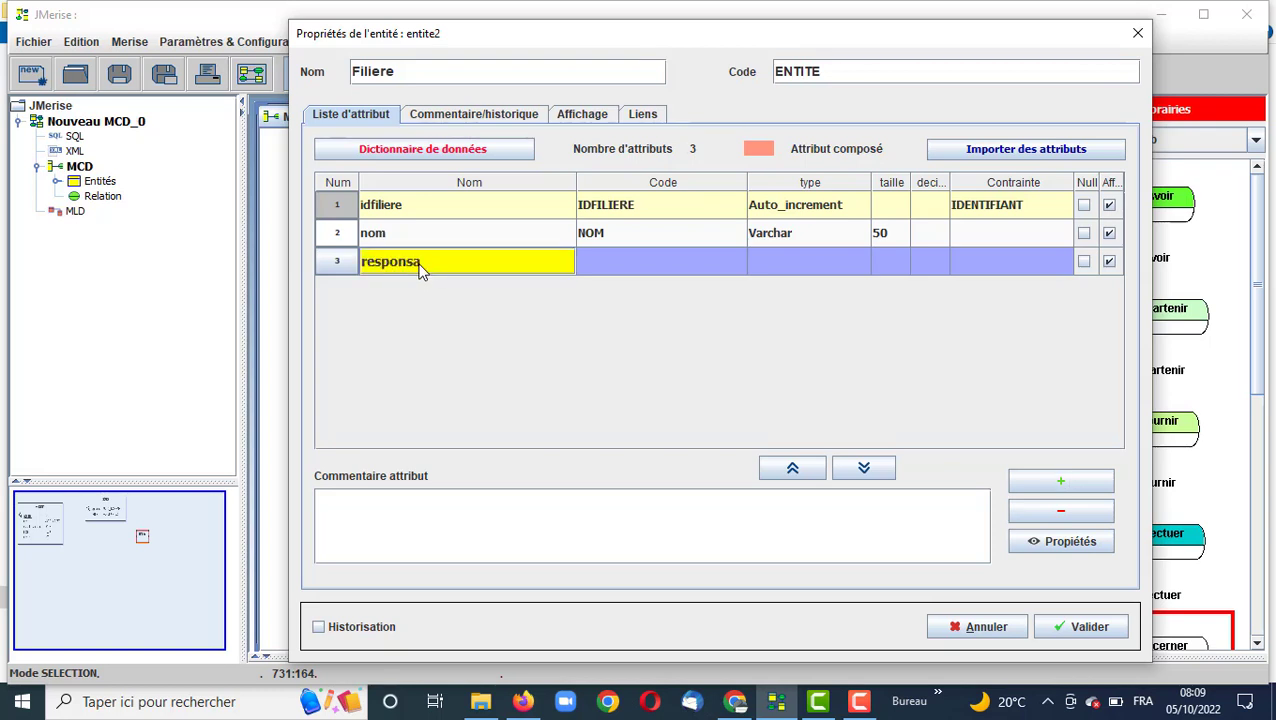
left_click(632, 262)
left_click(817, 265)
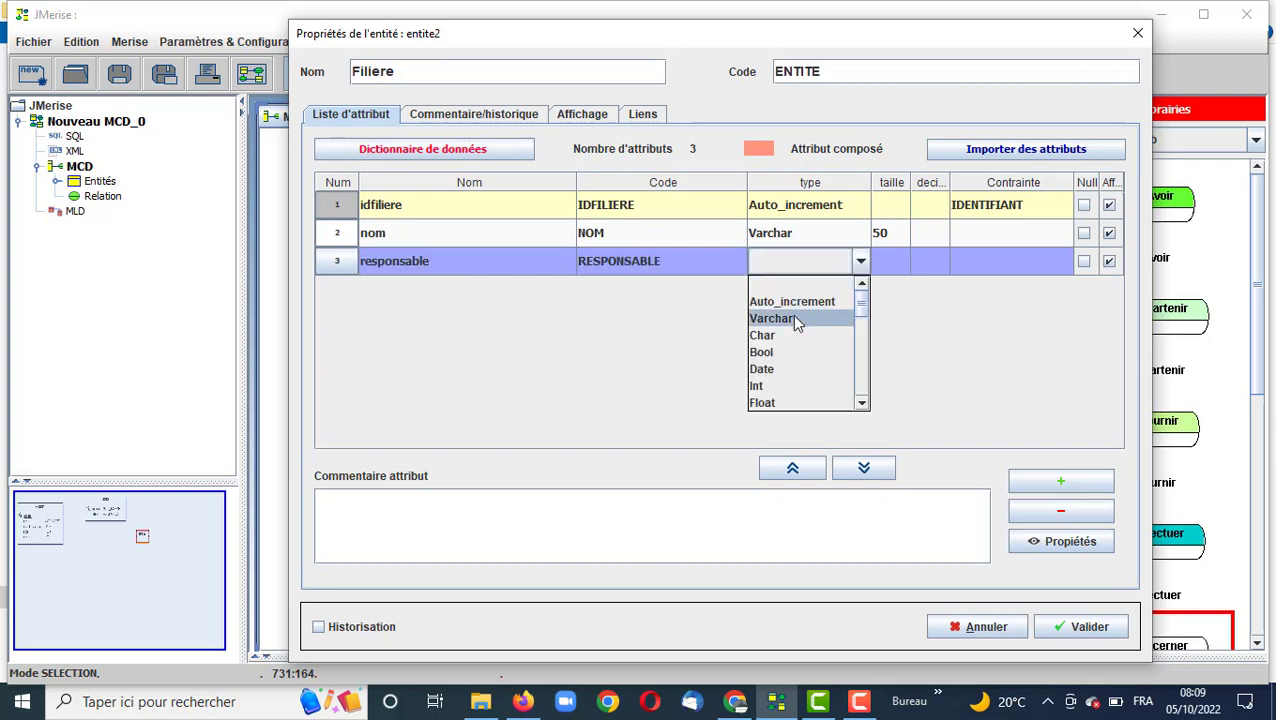
left_click(792, 314)
left_click(886, 263)
type("50")
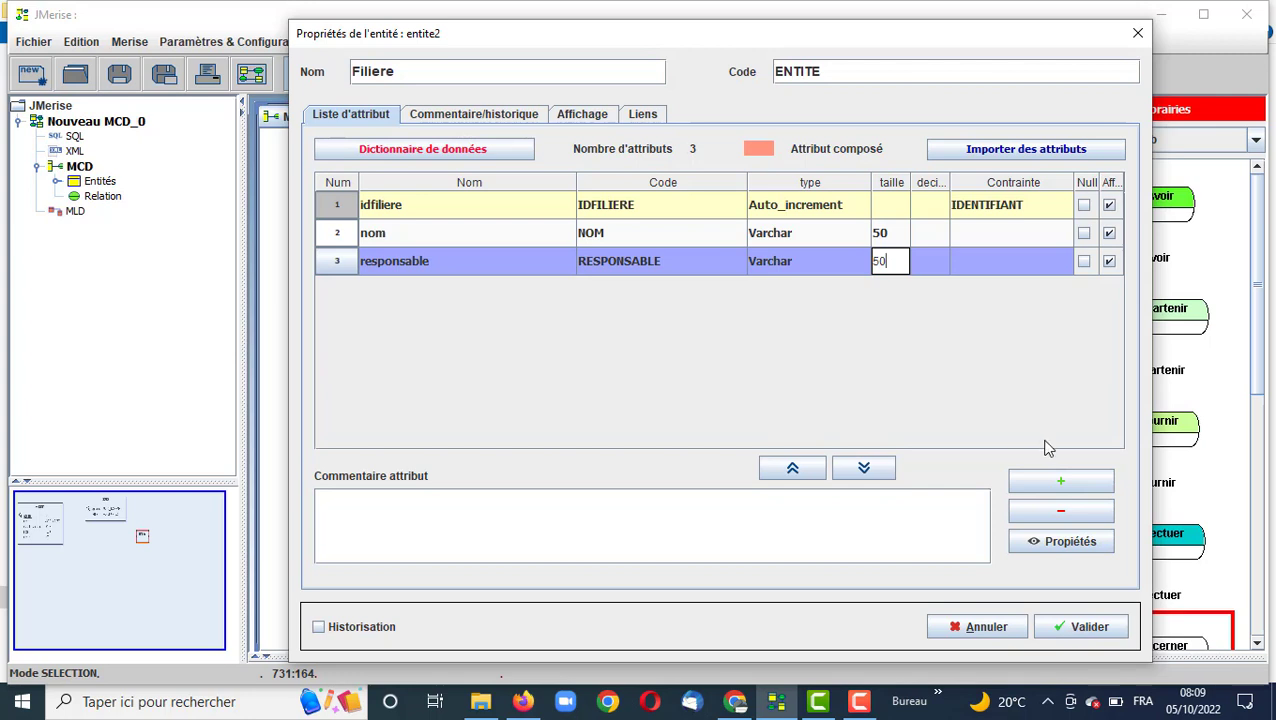
Add a fourth attribute named nbr etudiant with type Int to Filiere and validate the entity's properties.
left_click(1047, 486)
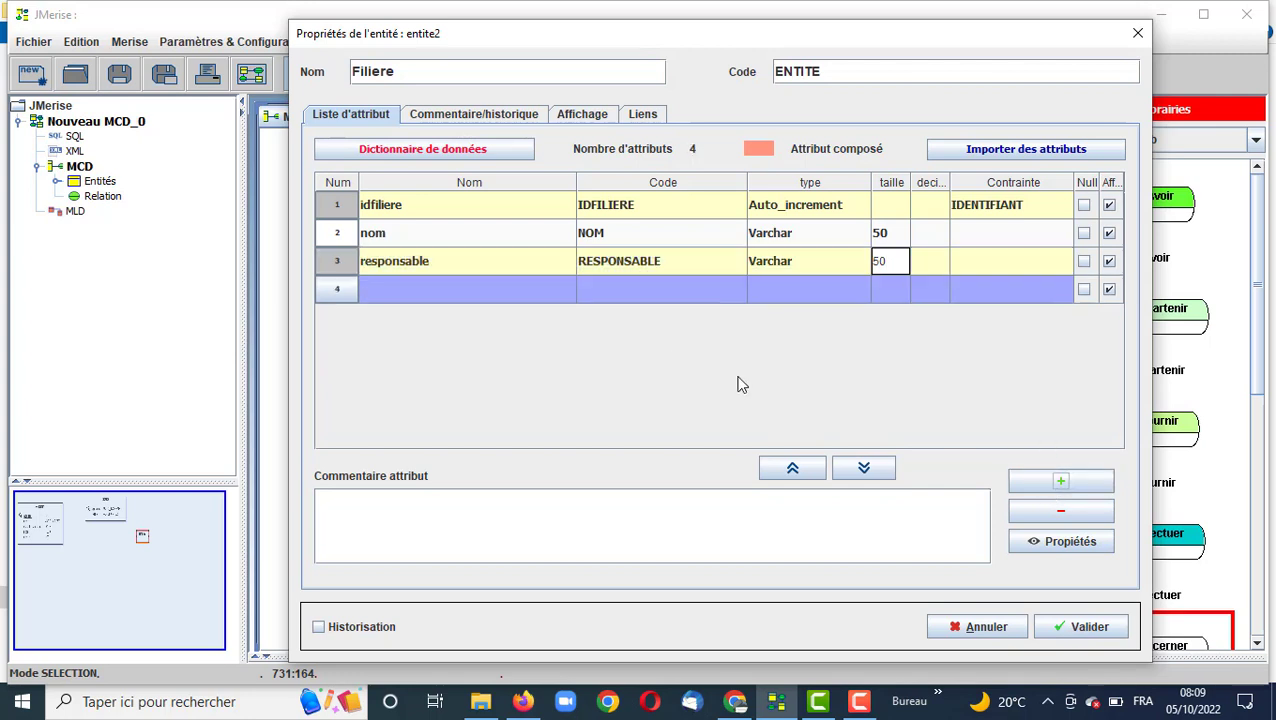
double_click(427, 290)
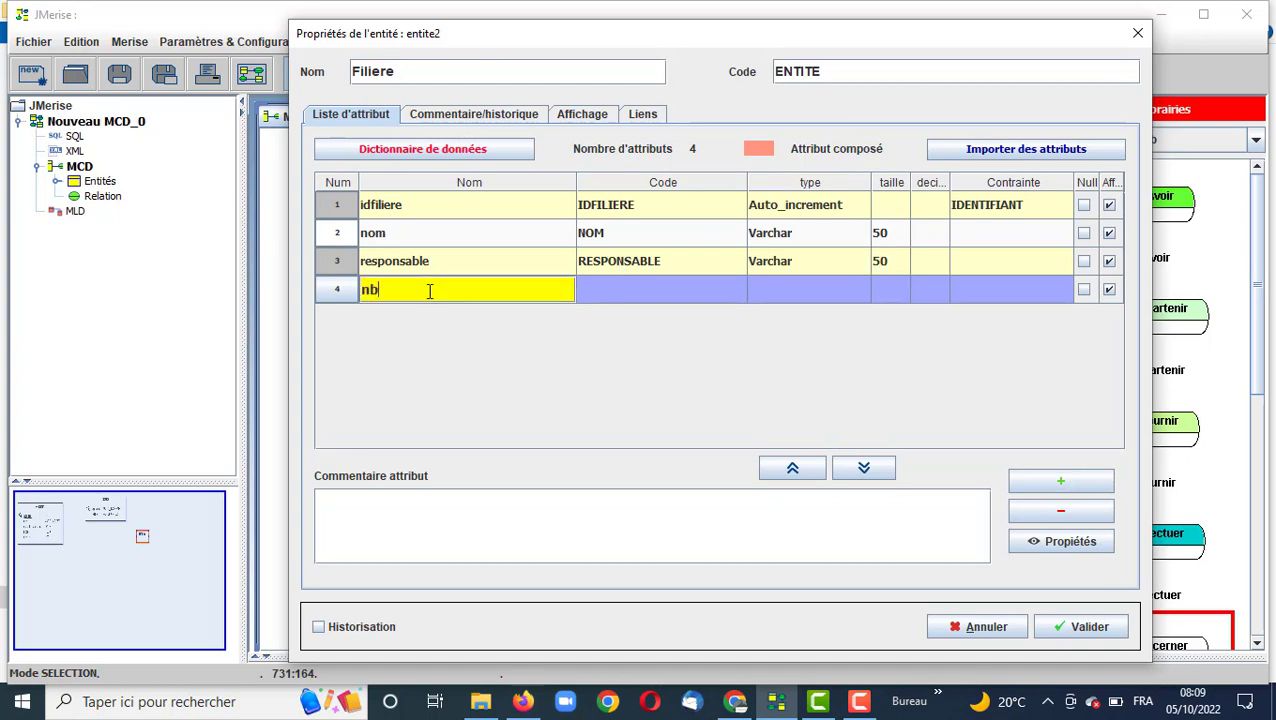
type("nbr etudiant")
left_click(640, 296)
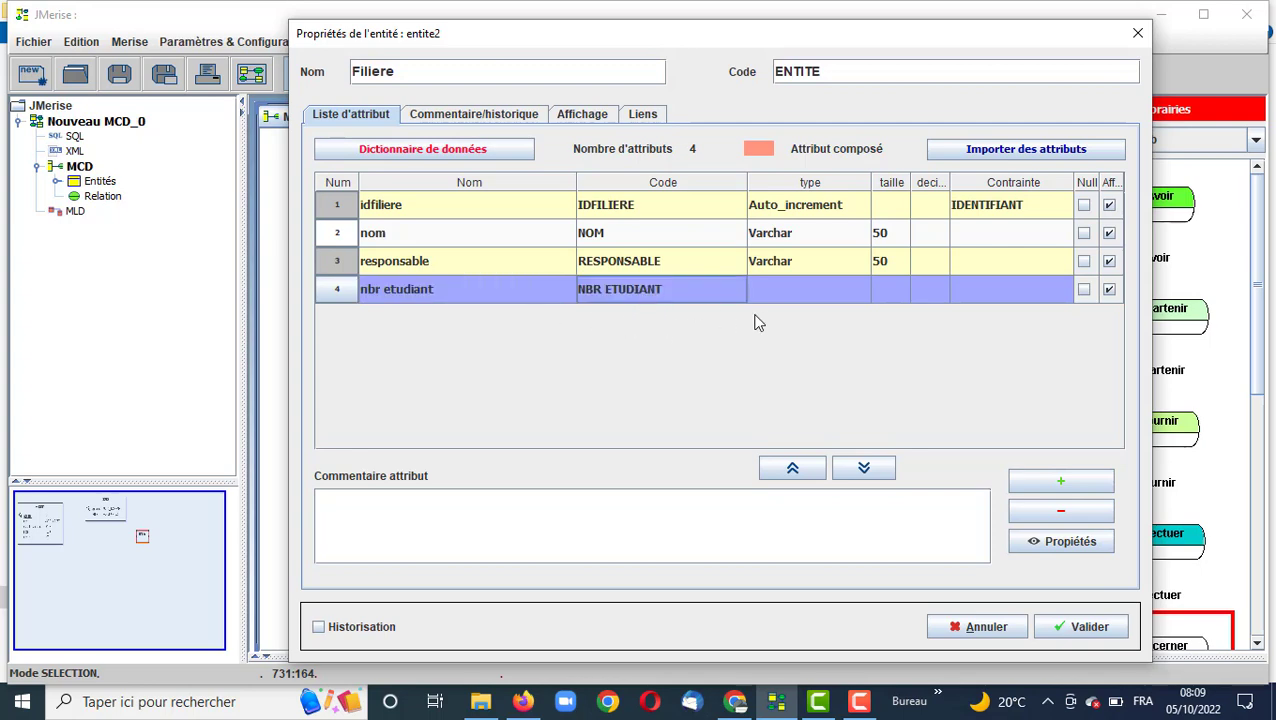
left_click(802, 303)
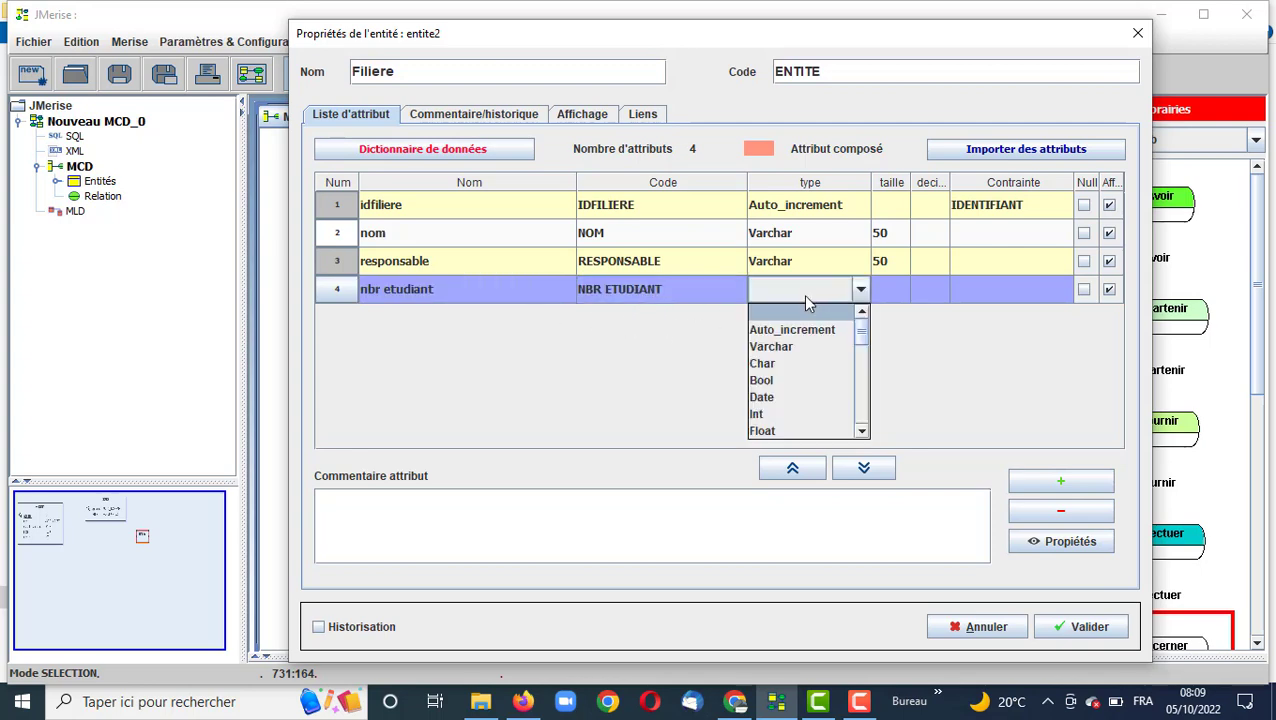
left_click(786, 416)
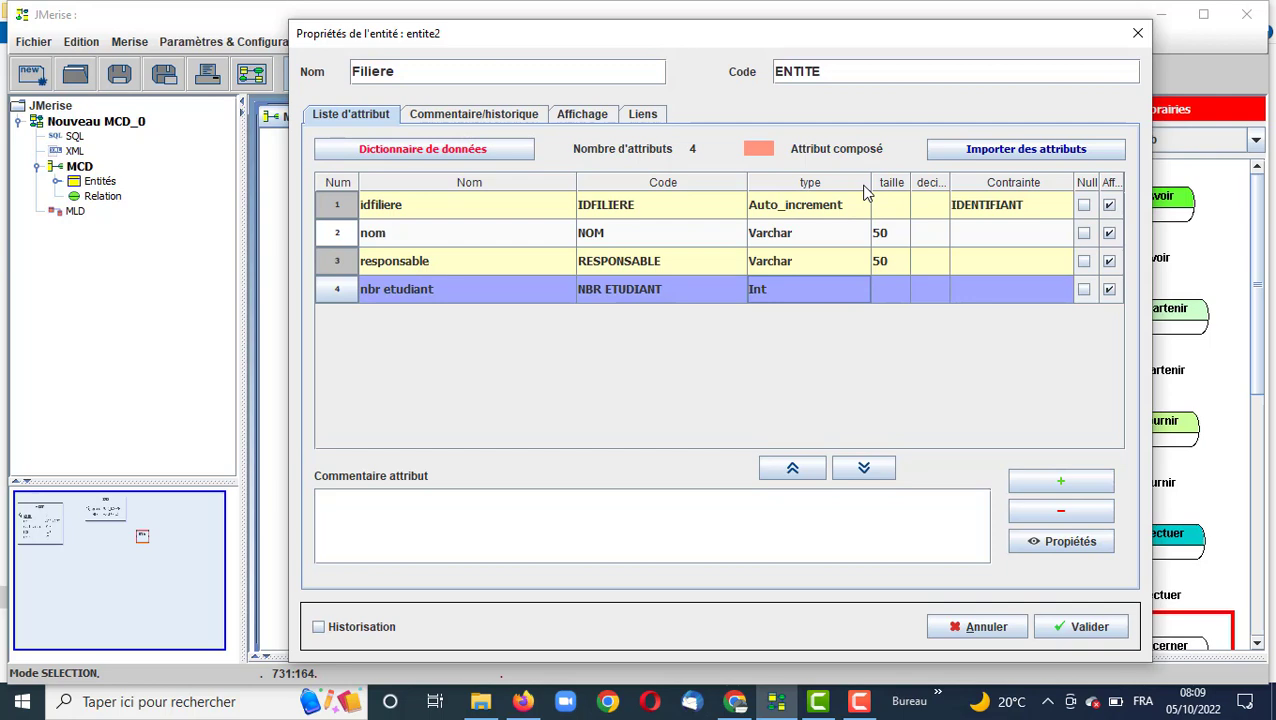
left_click(1090, 632)
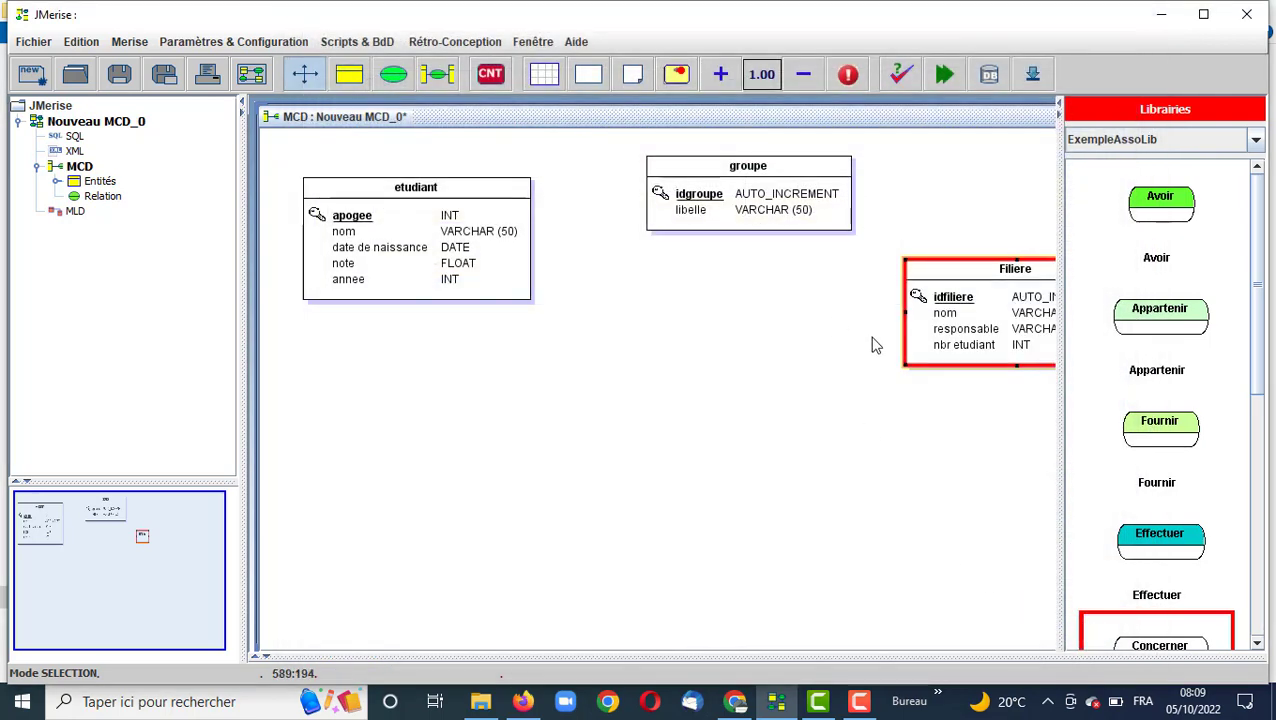
Check the type of apogee in etudiant and the properties of groupe, closing both entities without applying changes.
double_click(440, 185)
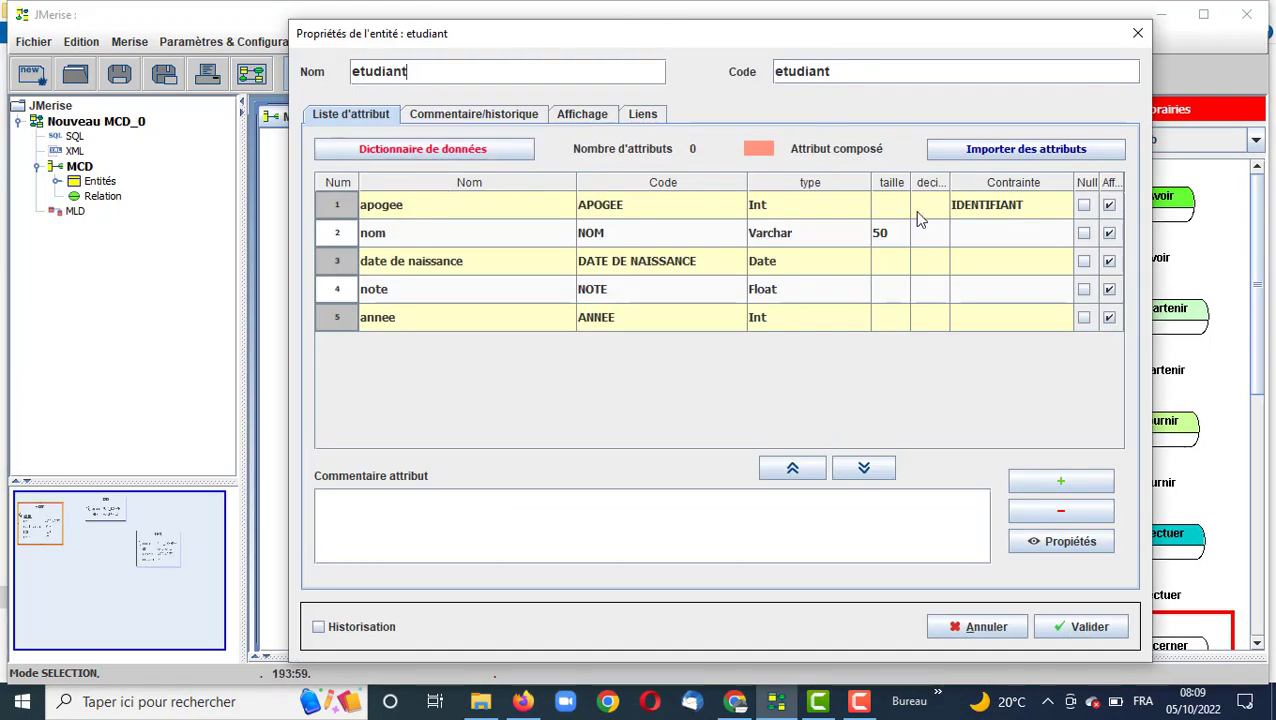
left_click(806, 206)
left_click(806, 206)
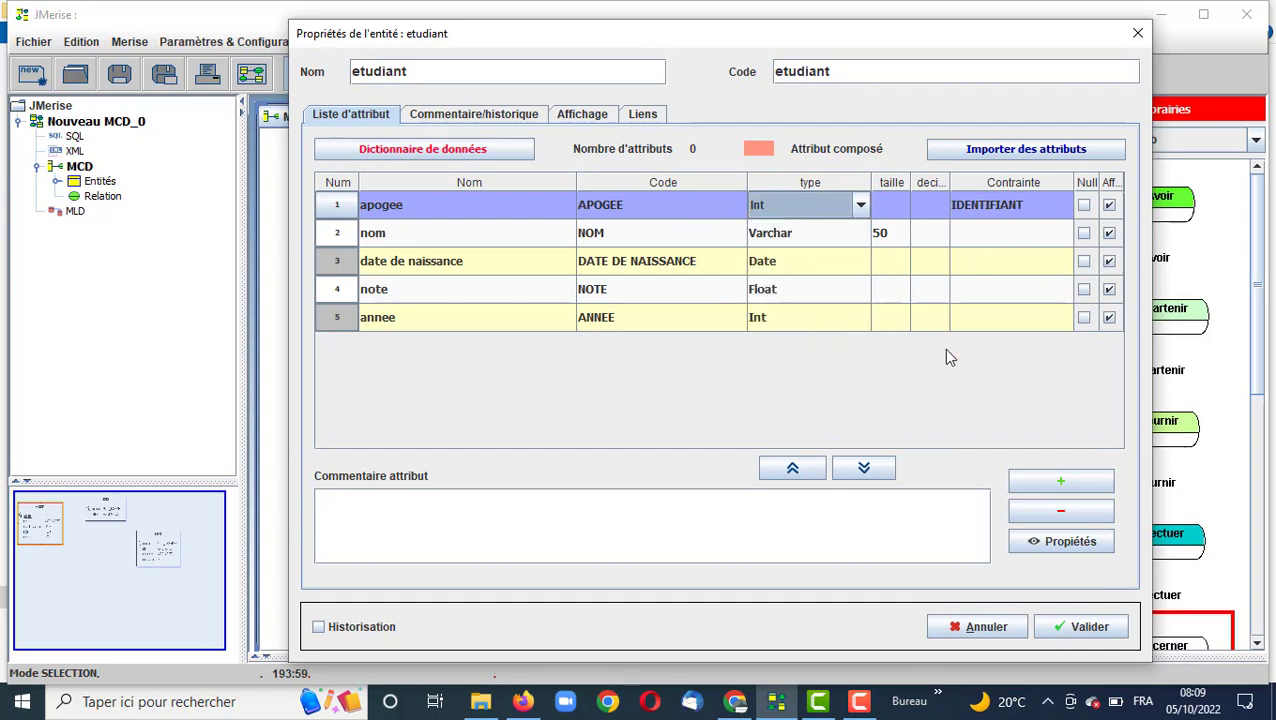
left_click(985, 627)
left_click(749, 205)
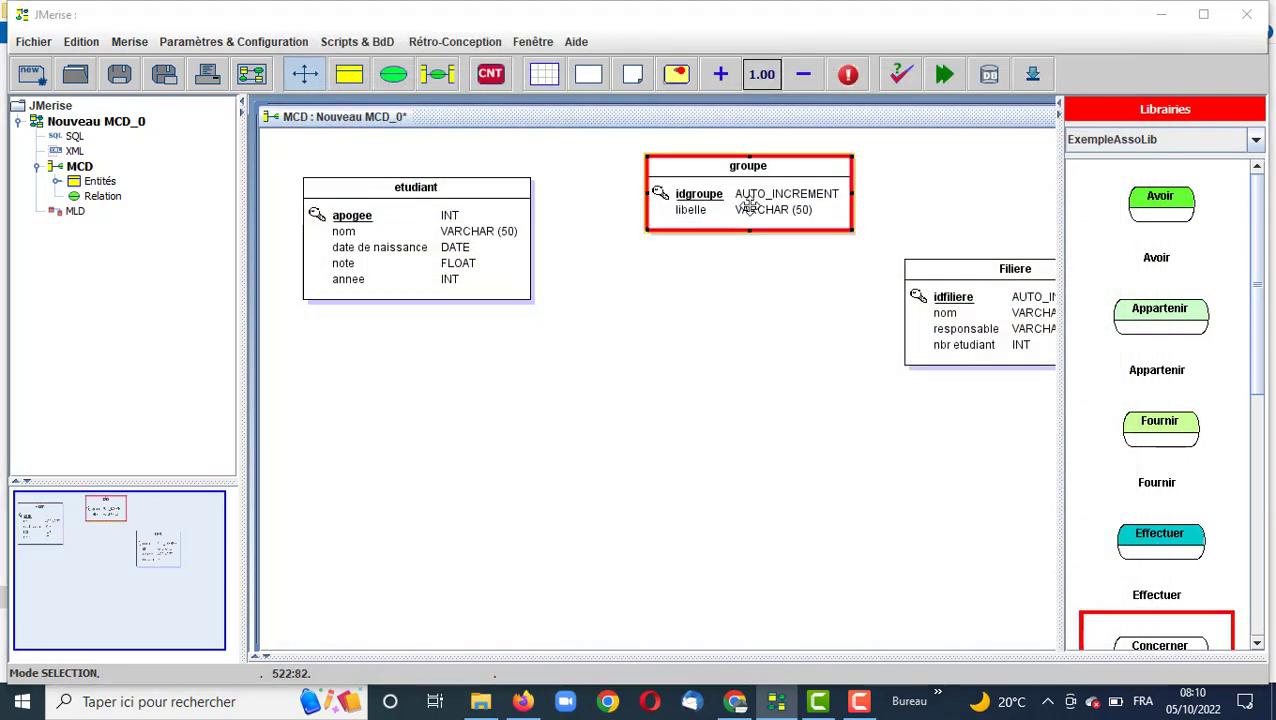
double_click(749, 205)
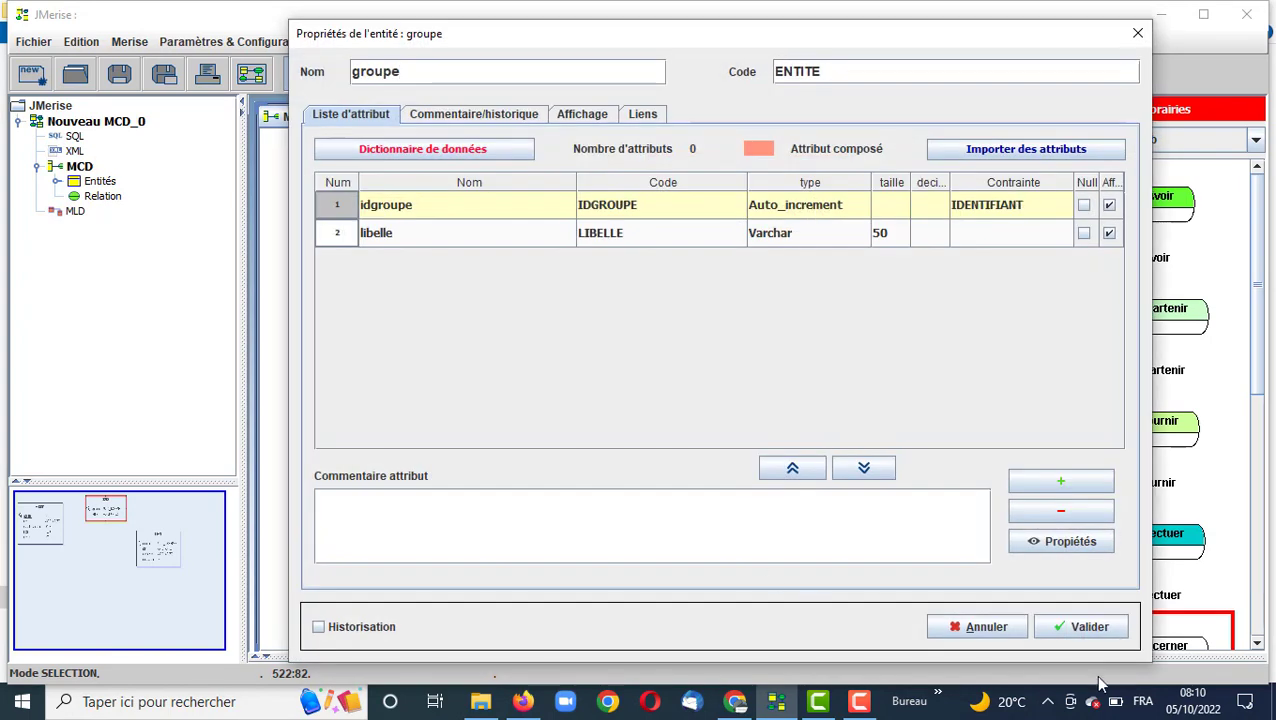
left_click(985, 627)
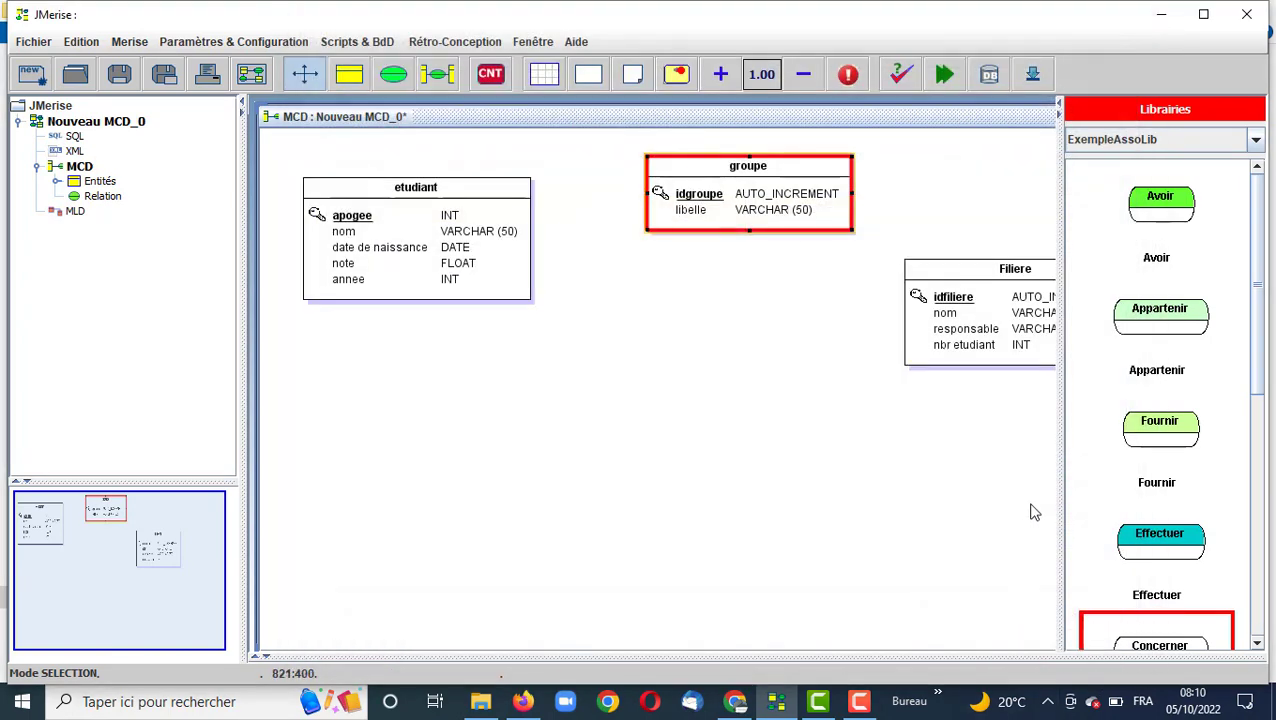
Set the code of the groupe entity to groupe and validate its properties.
double_click(724, 213)
double_click(829, 71)
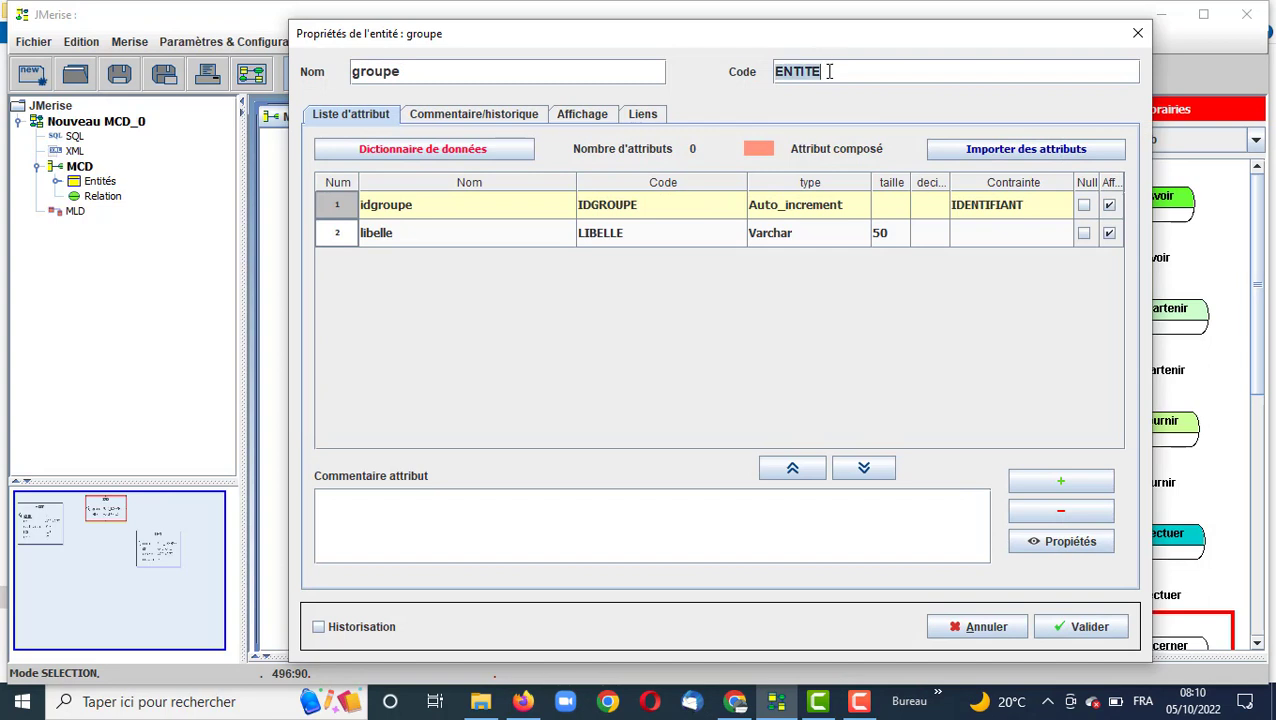
type("groupe")
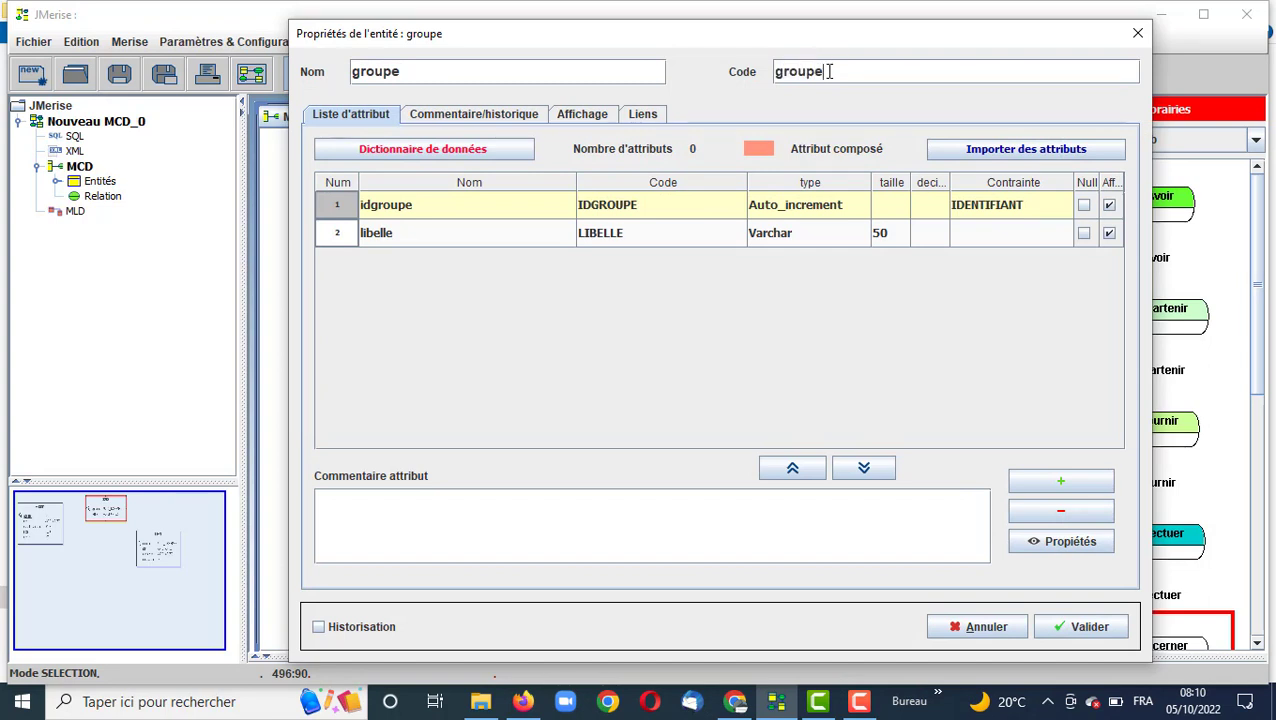
left_click(1040, 627)
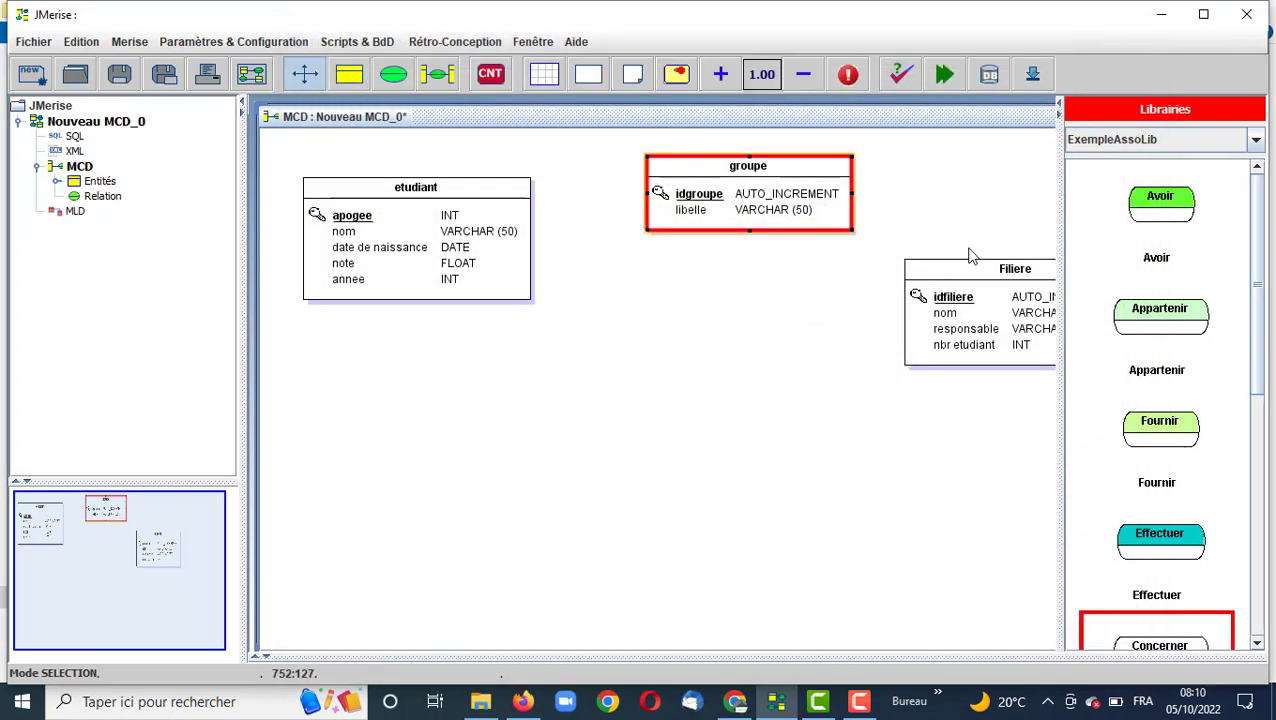
Set the code of the Filiere entity to filiere and validate its properties.
double_click(968, 285)
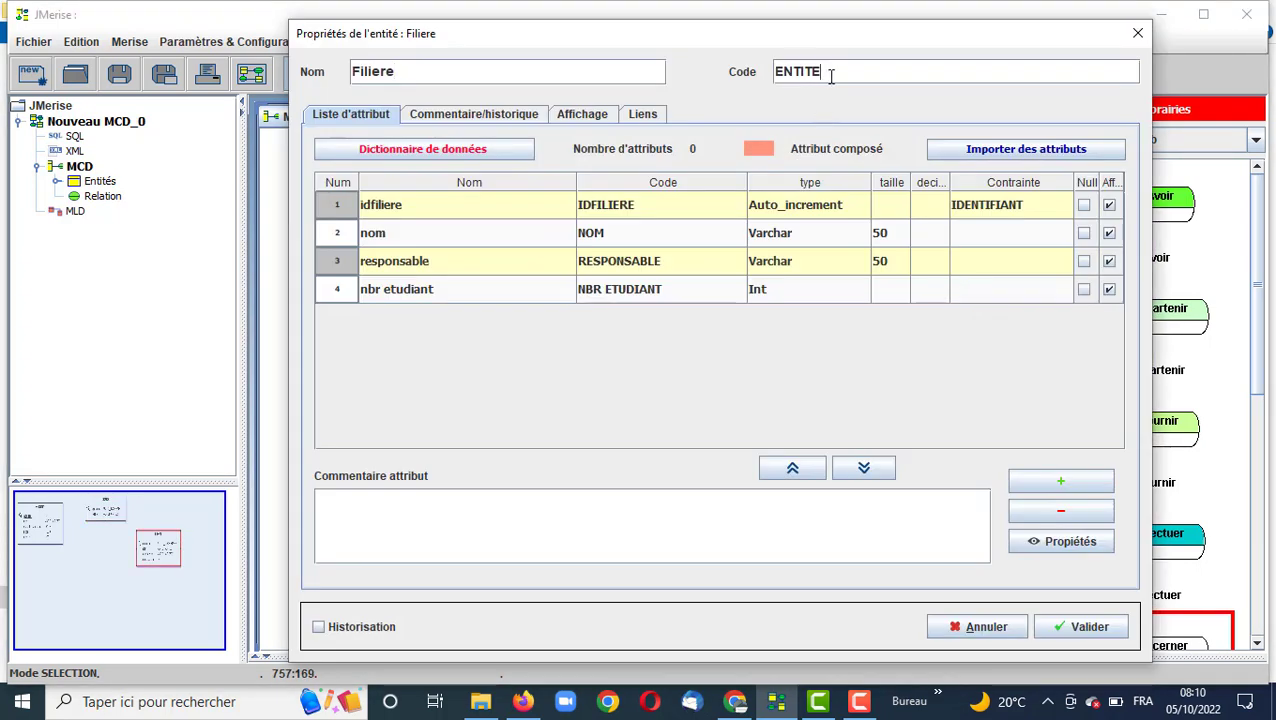
double_click(830, 76)
type("filiere")
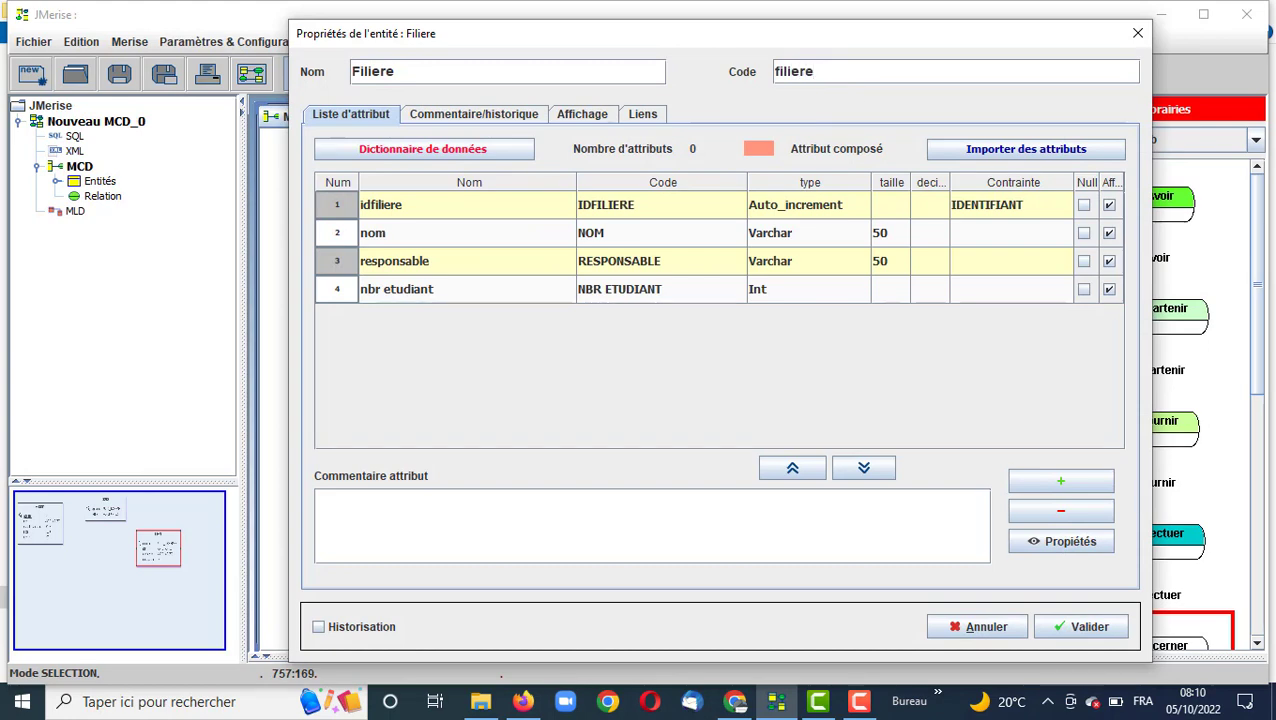
left_click(1075, 628)
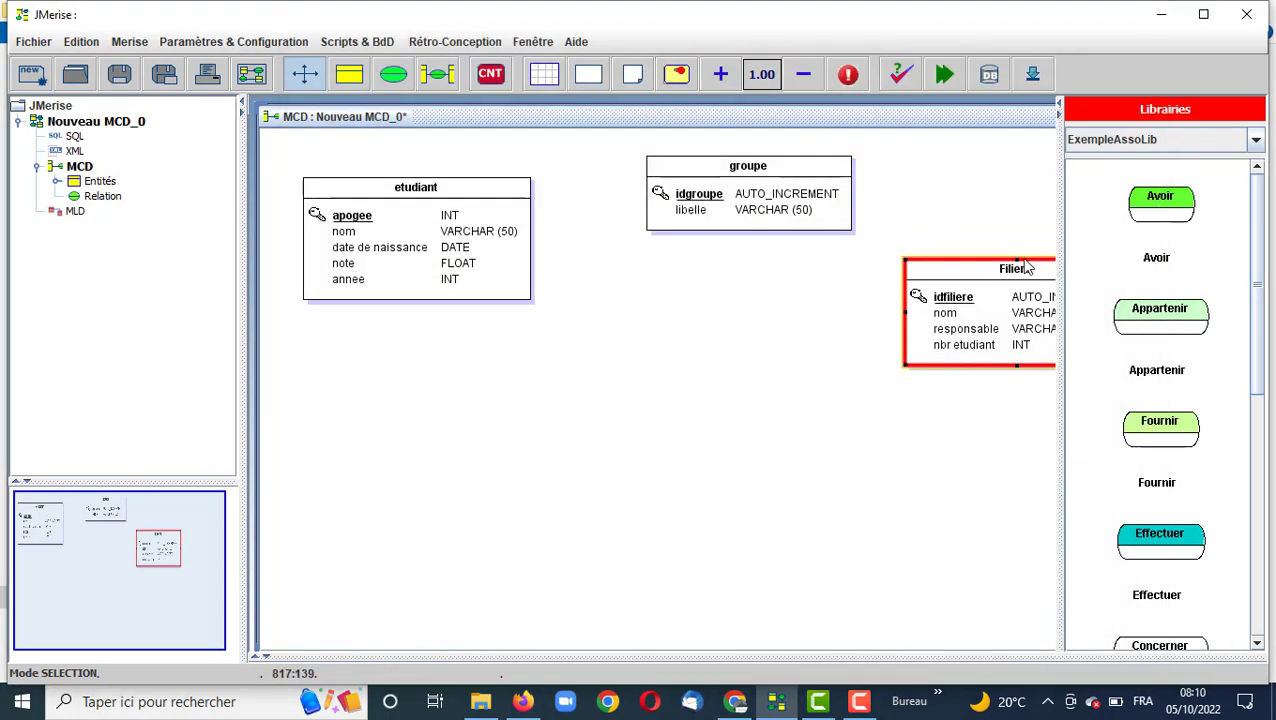
Rearrange the entities so that Filiere sits below groupe, with space left between them and etudiant.
left_click_drag(981, 277, 752, 401)
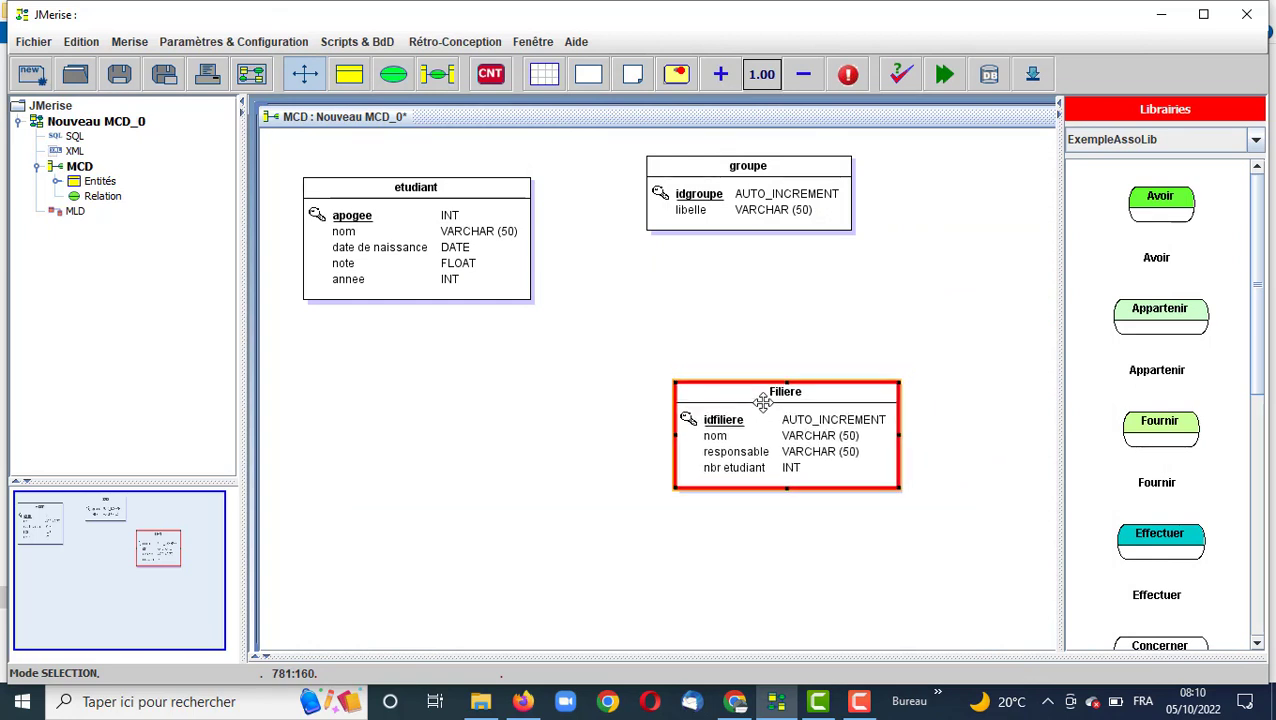
left_click_drag(760, 166, 830, 194)
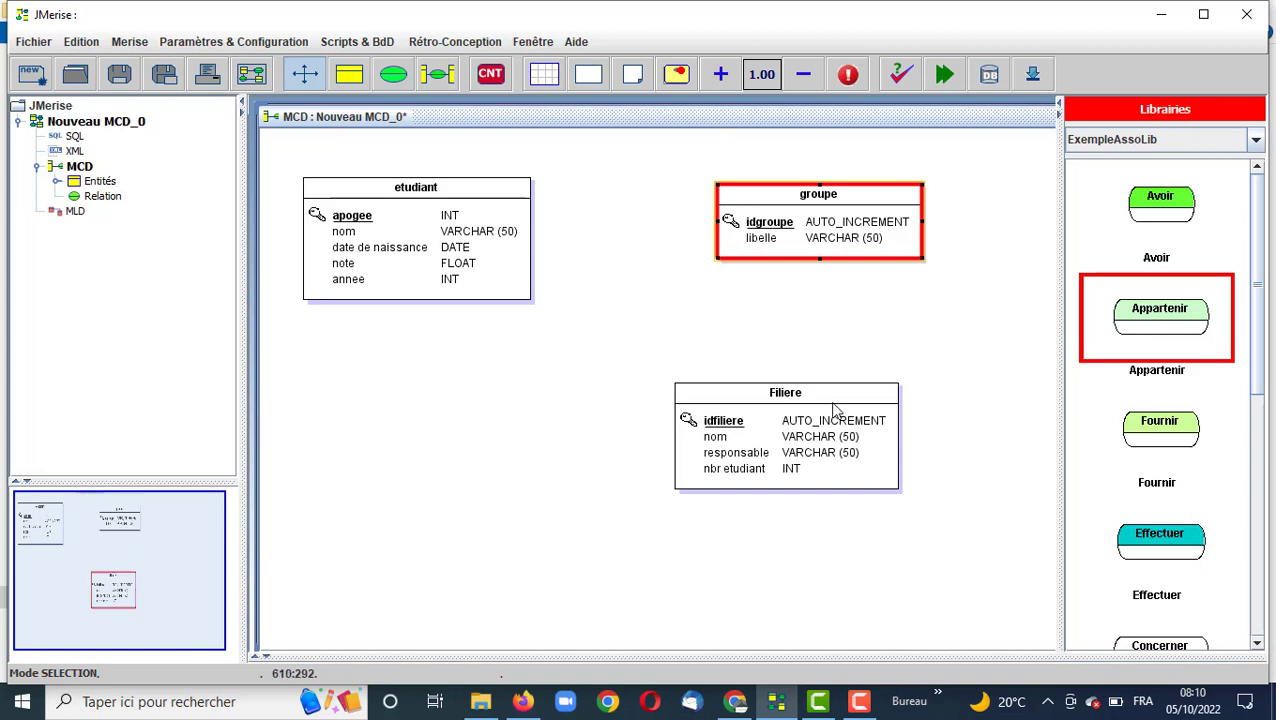
left_click_drag(830, 402, 838, 479)
left_click_drag(857, 204, 923, 271)
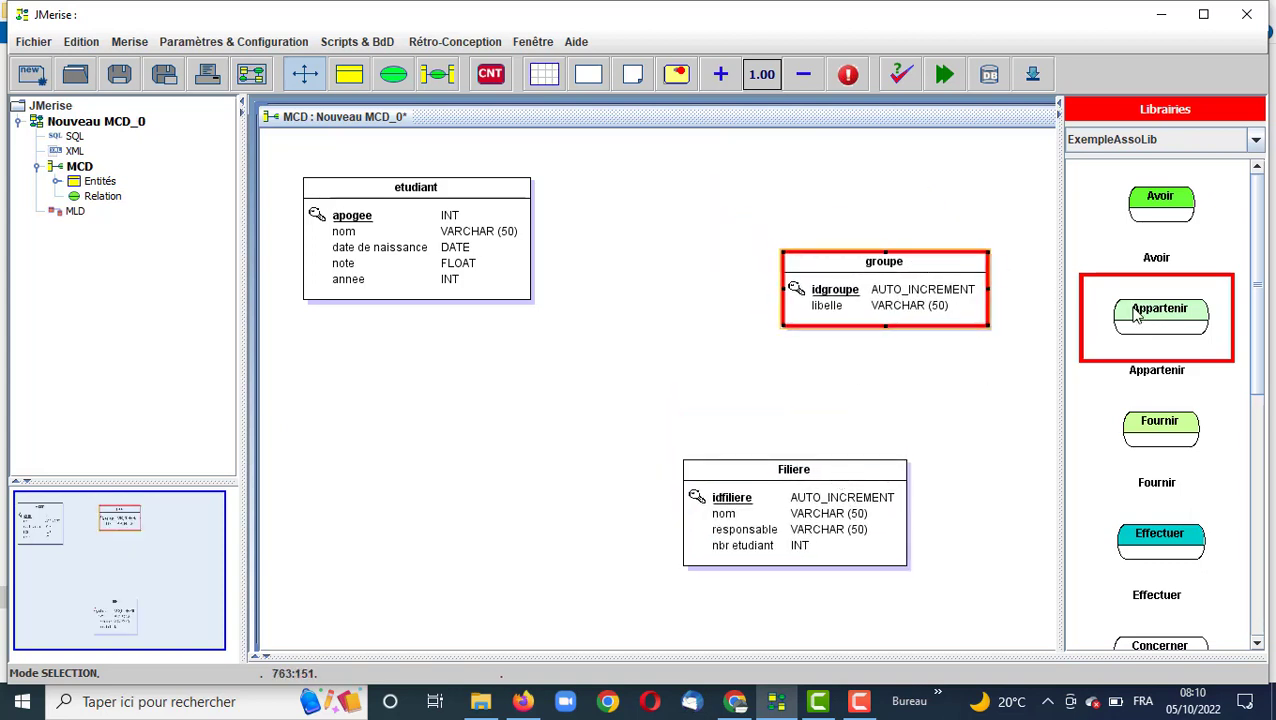
Add two Appartenir relations from the library, one between etudiant and groupe and one above Filiere.
left_click_drag(1137, 312, 632, 183)
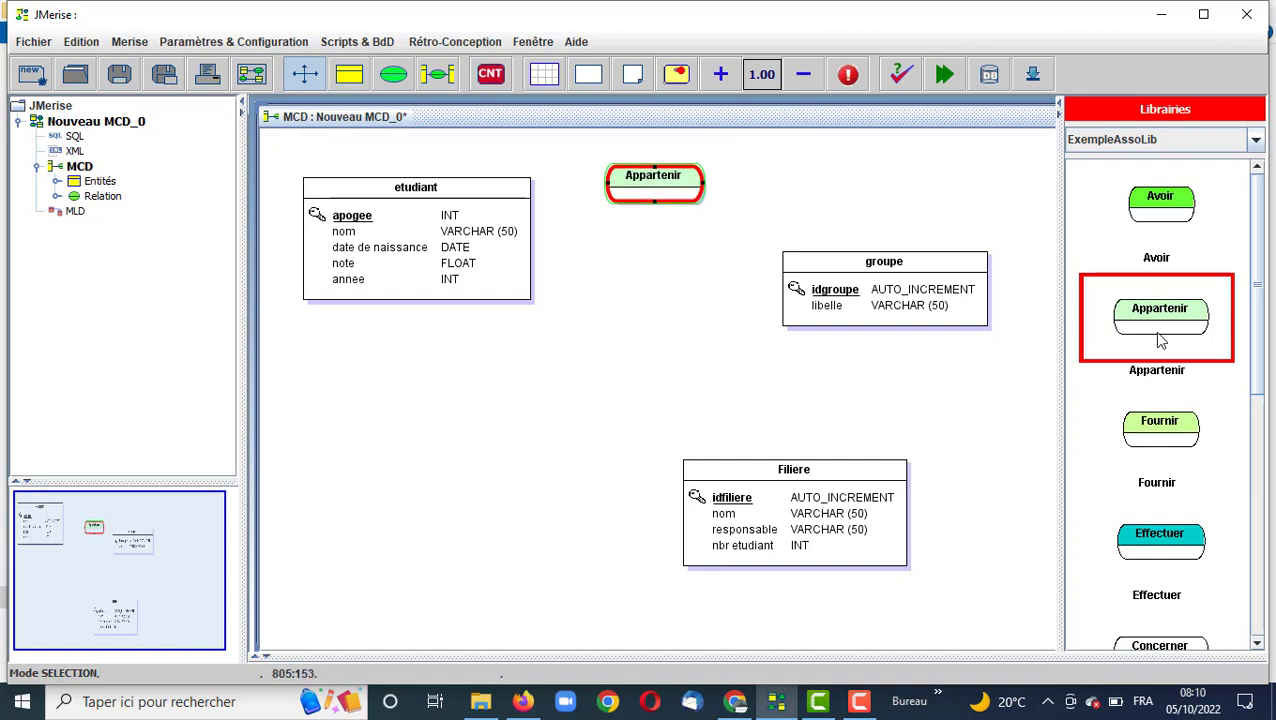
left_click_drag(1152, 348, 654, 400)
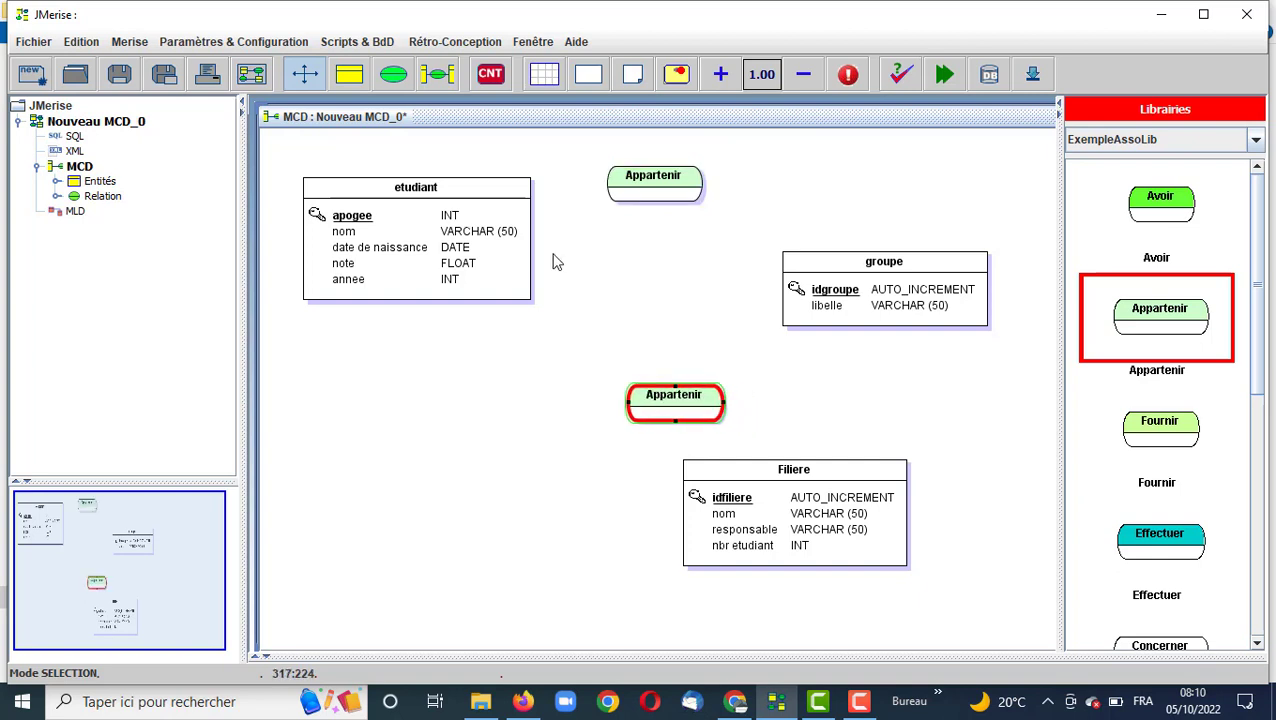
Link the upper Appartenir relation to both the etudiant and groupe entities.
left_click(438, 77)
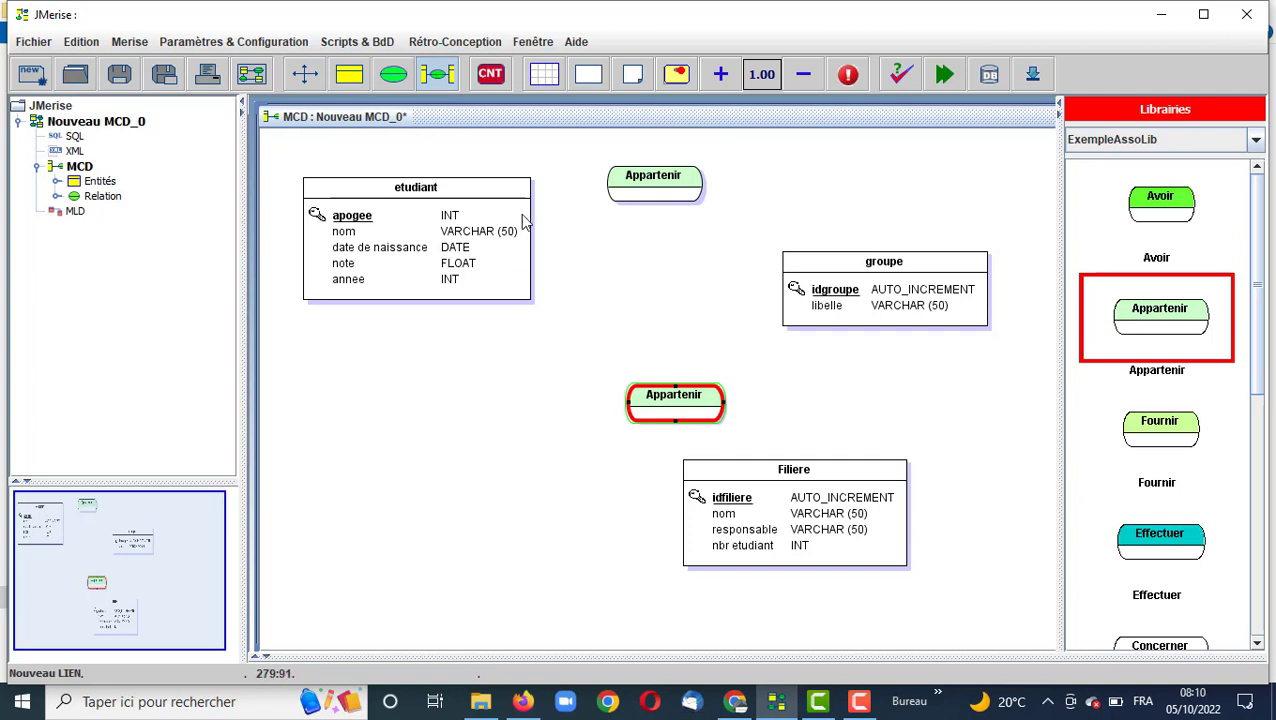
left_click_drag(525, 222, 826, 265)
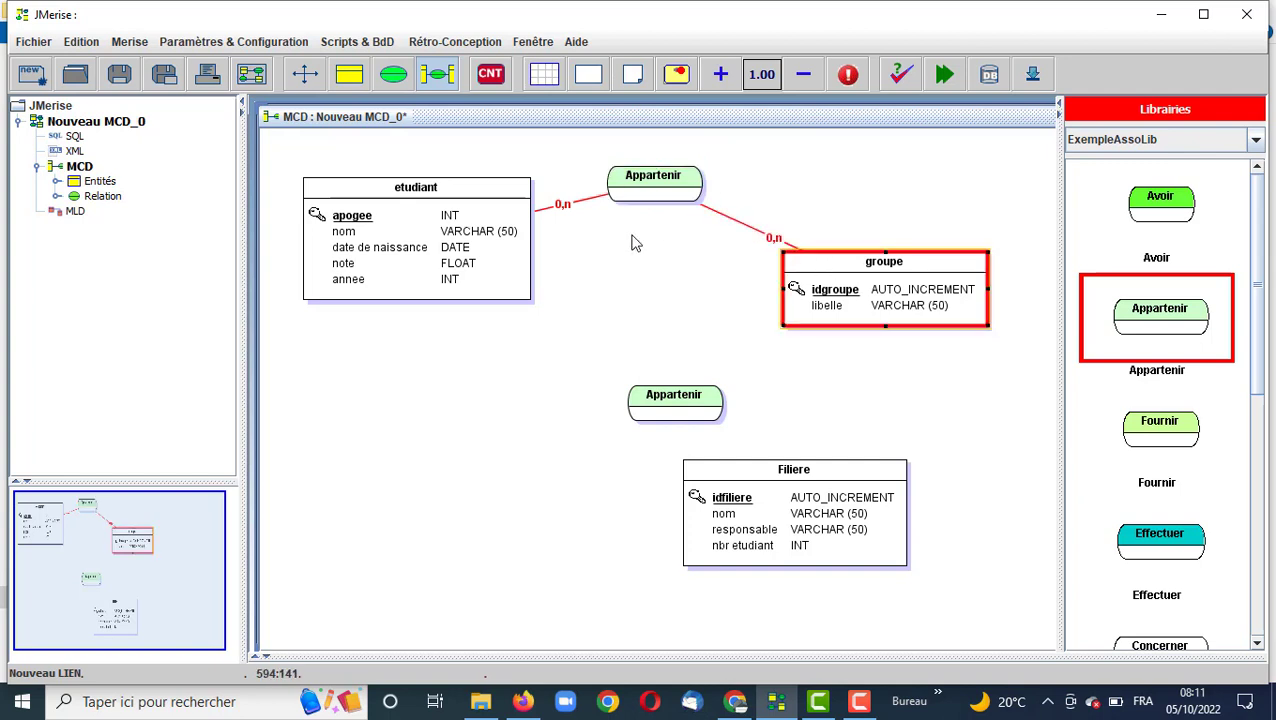
left_click(565, 215)
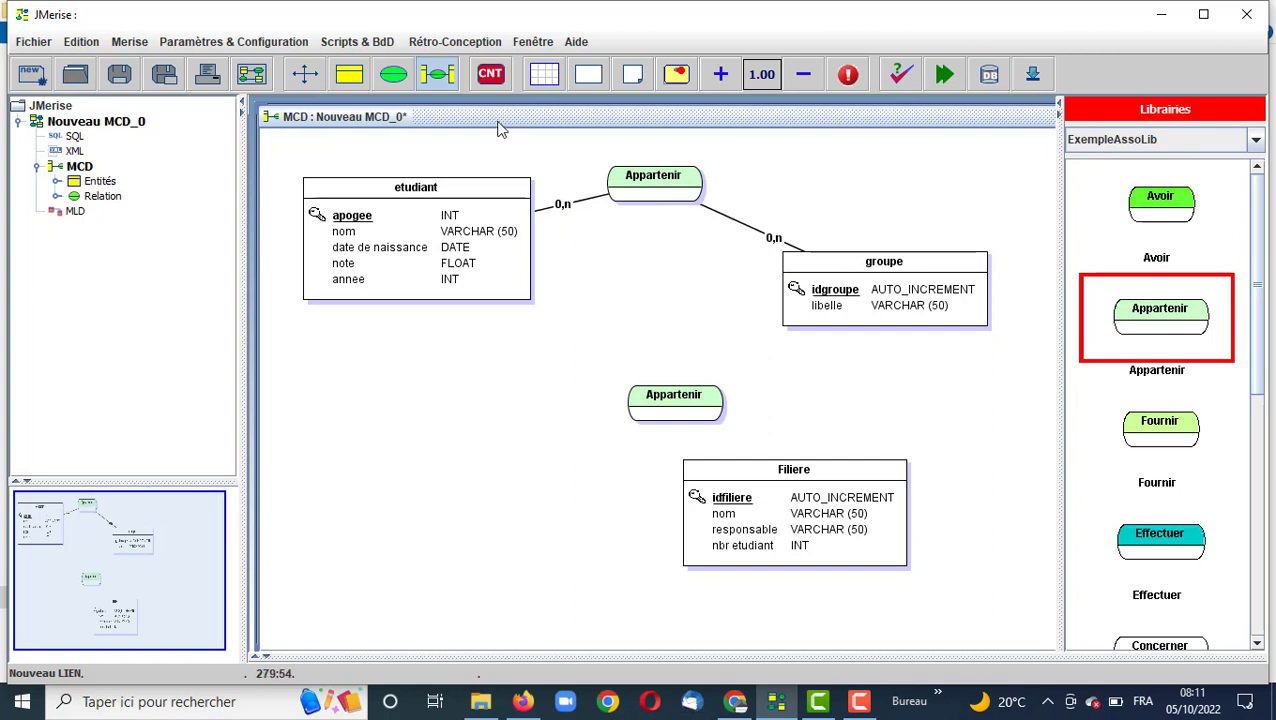
Try a CIF constraint on etudiant's link to Appartenir and delete it together with that link.
left_click(493, 76)
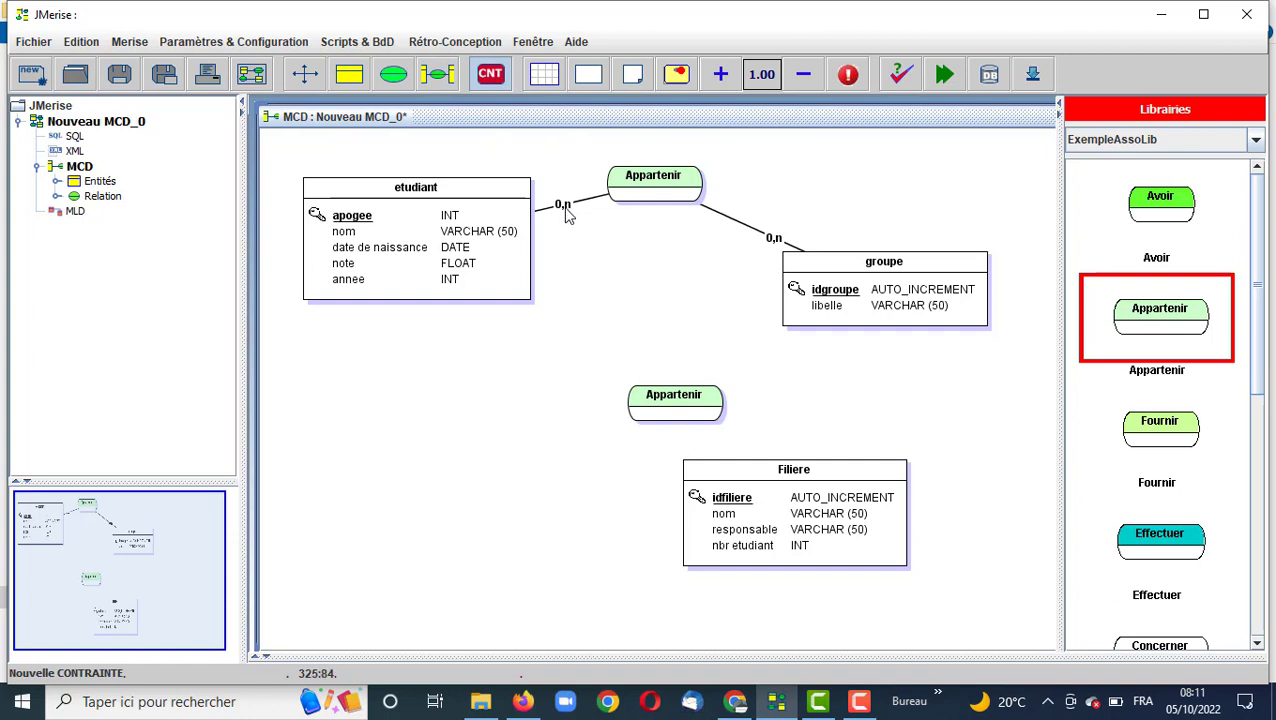
left_click(490, 82)
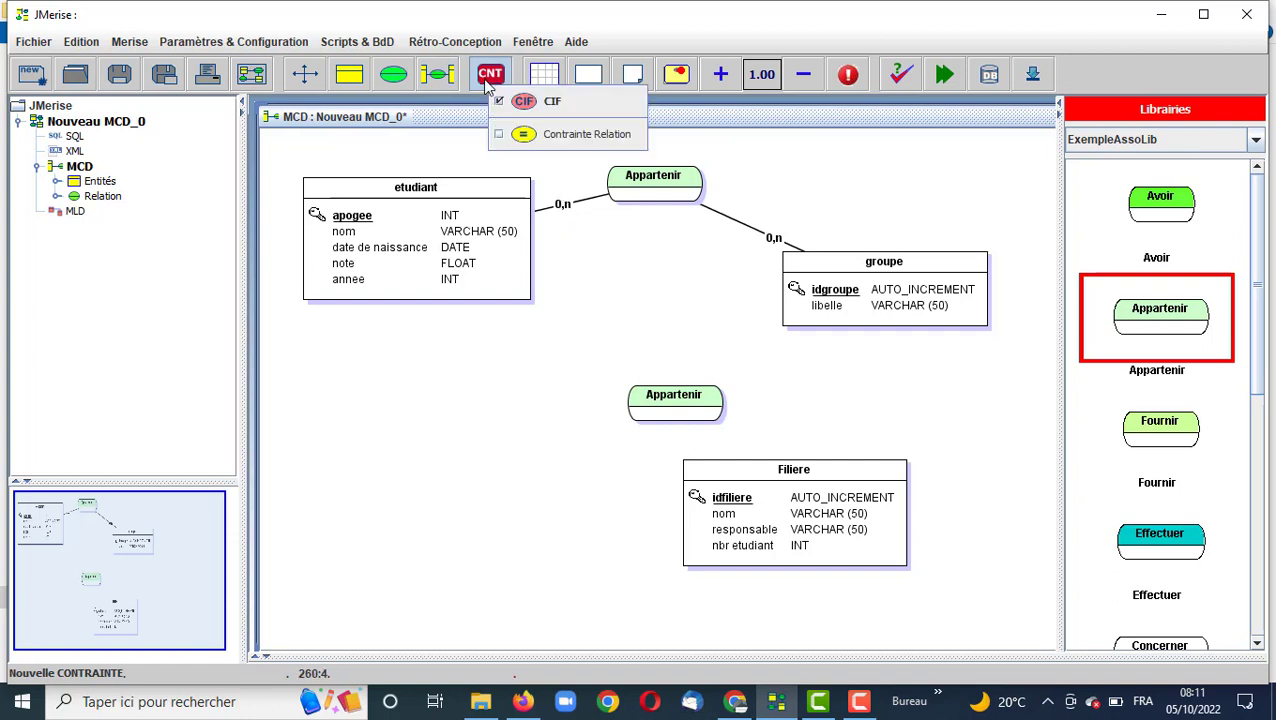
left_click(530, 104)
left_click(571, 218)
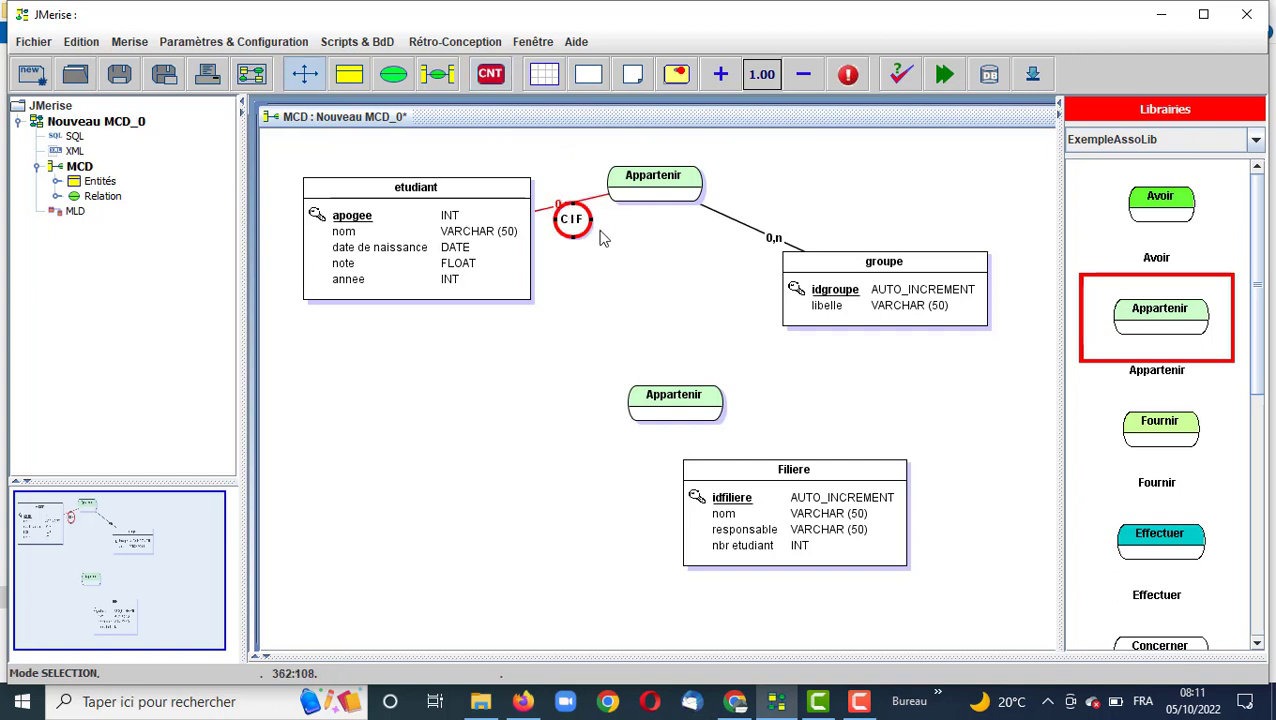
key("Delete")
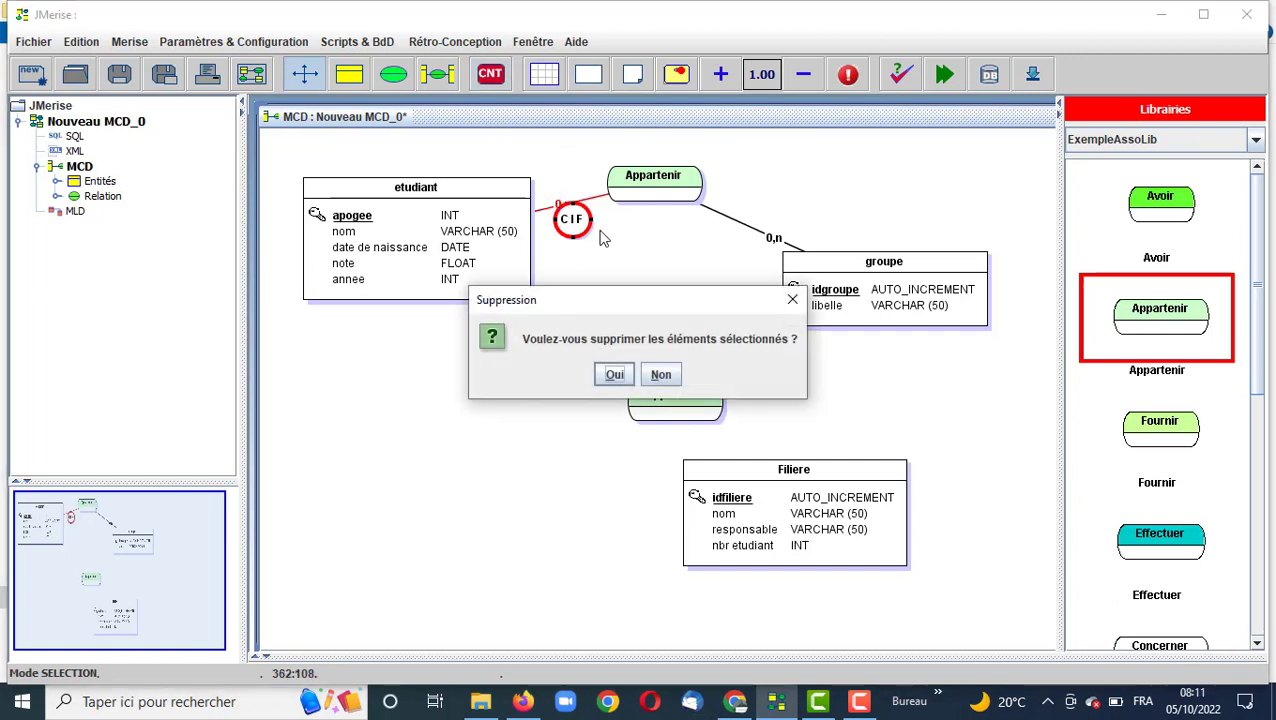
left_click(618, 372)
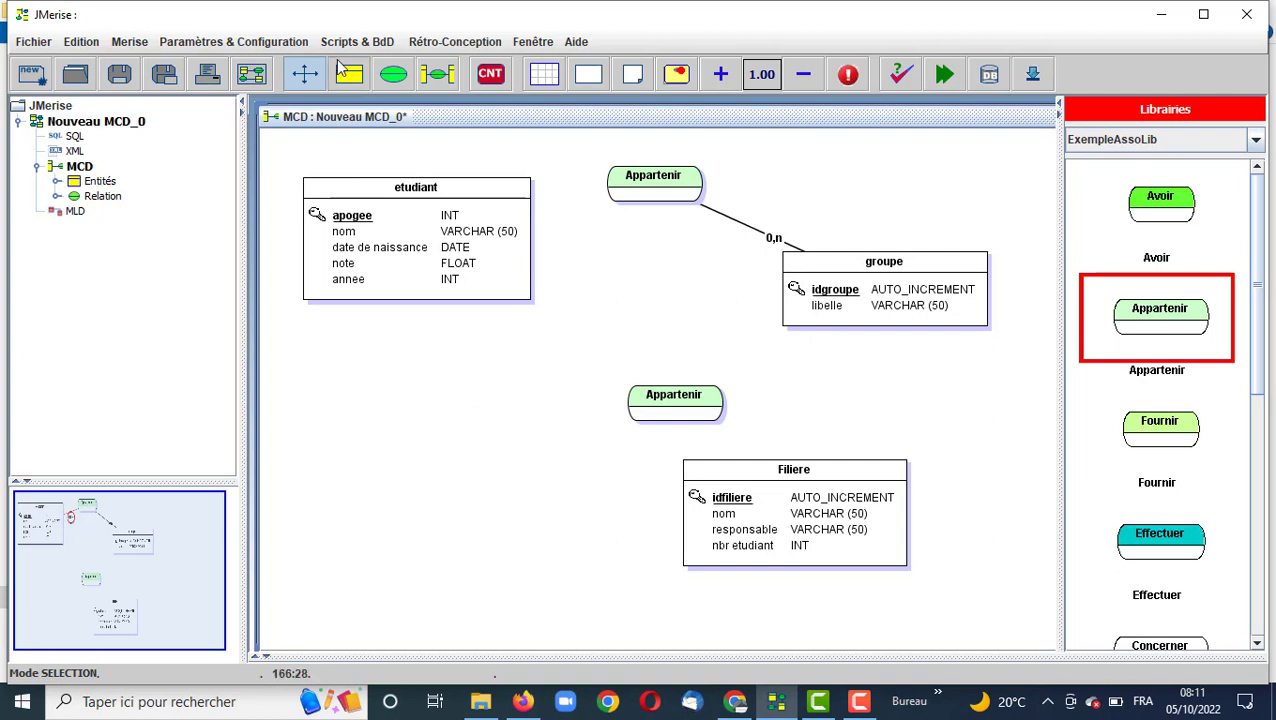
Redraw the link between etudiant and the upper Appartenir relation.
left_click(437, 74)
left_click_drag(512, 221, 623, 193)
left_click(566, 206)
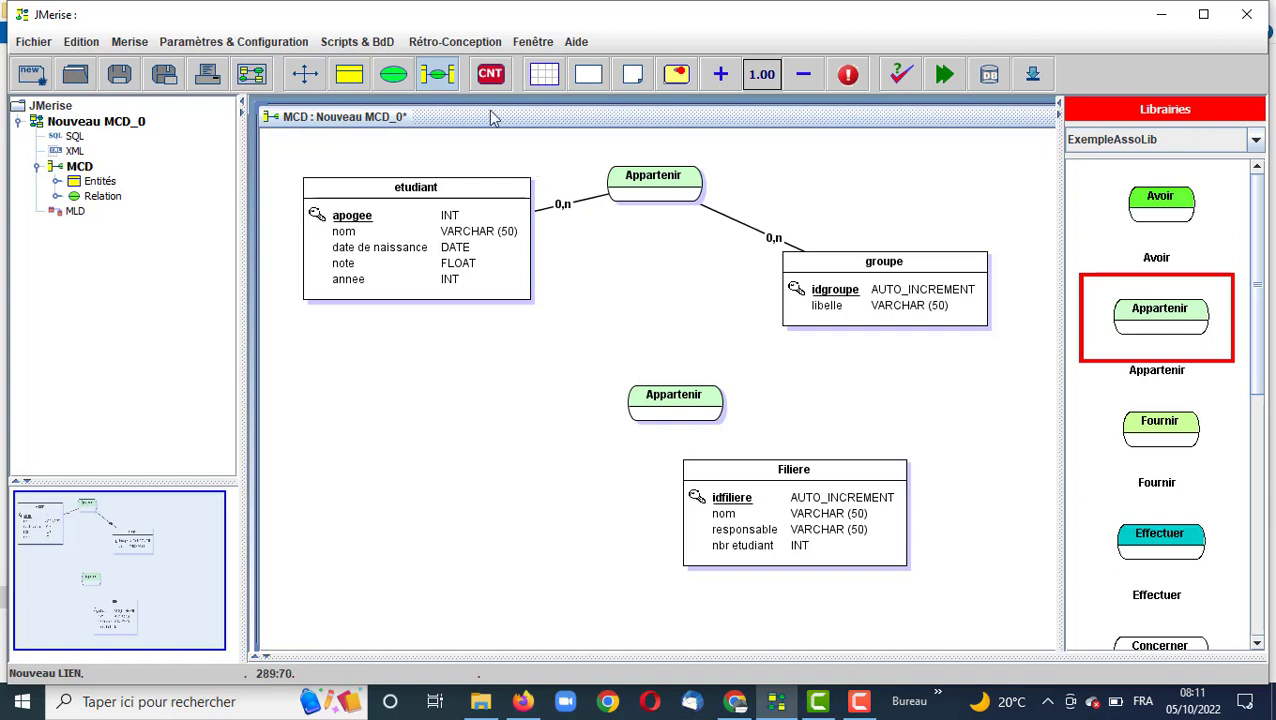
Place a CIF constraint just below the link between etudiant and the upper Appartenir.
left_click(485, 82)
left_click(539, 101)
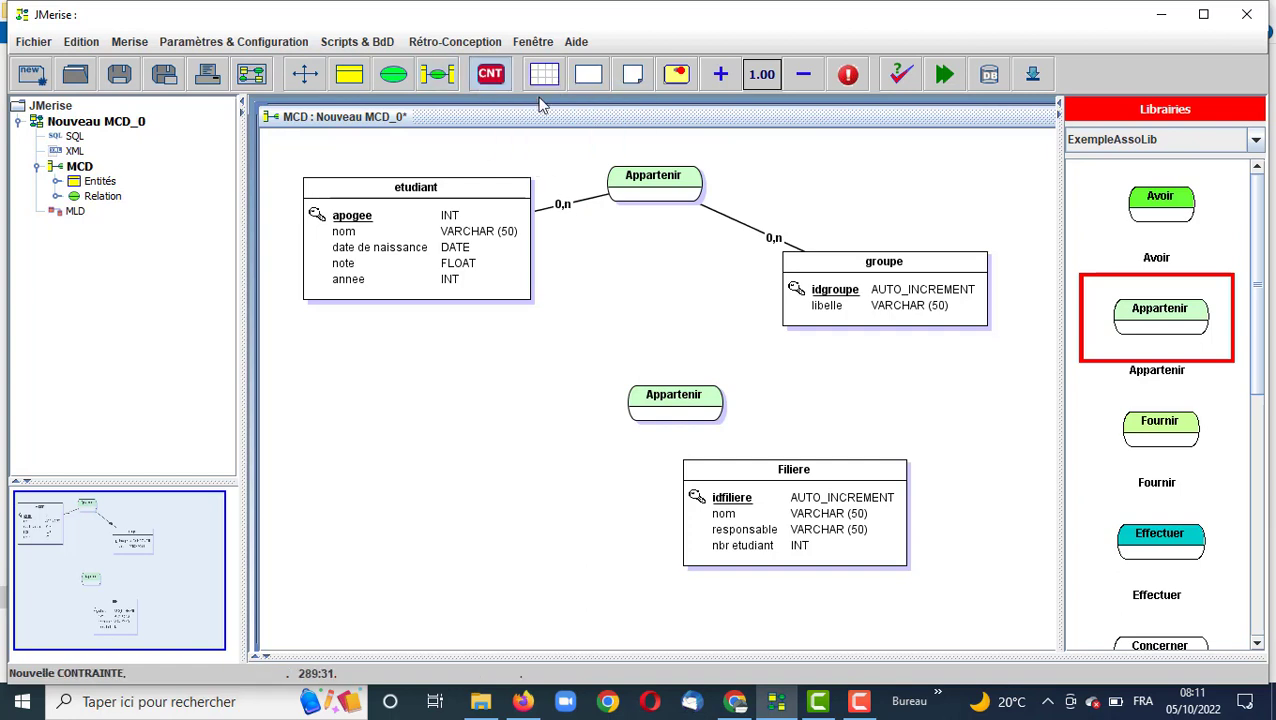
left_click(565, 212)
Set the cardinality of the link between etudiant and Appartenir to 1,1 and validate the link properties.
left_click(564, 209)
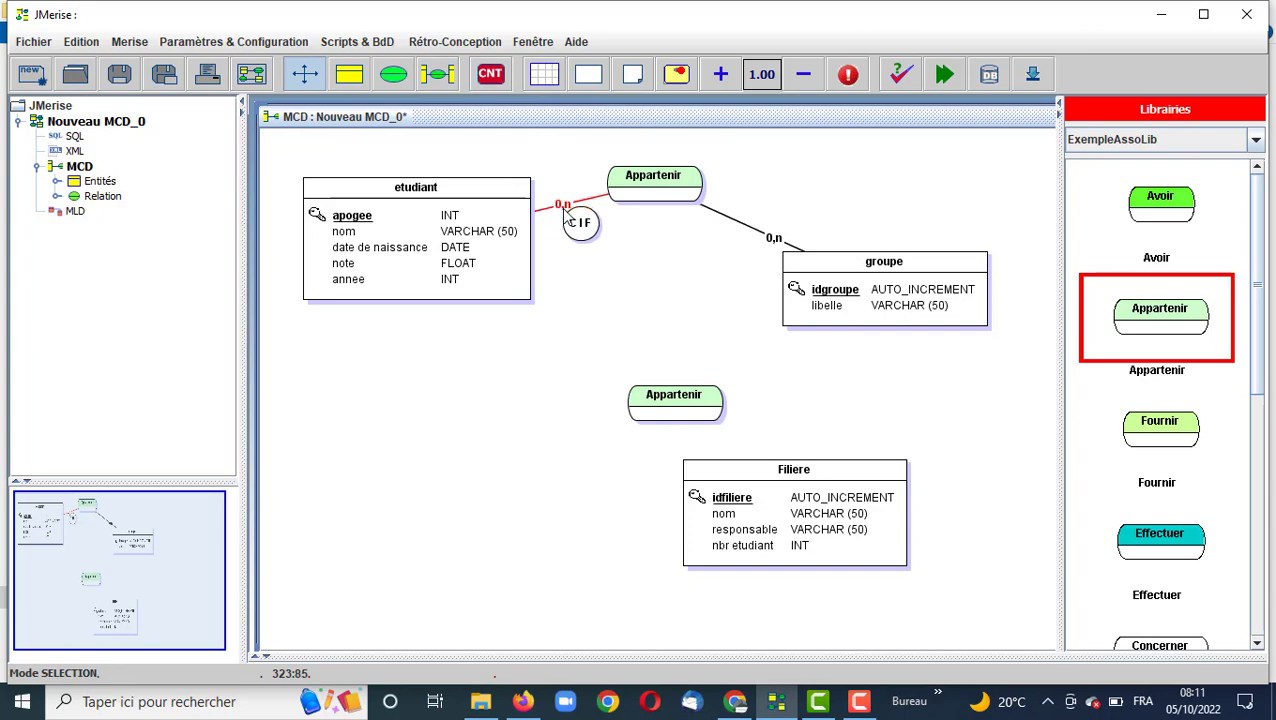
double_click(566, 207)
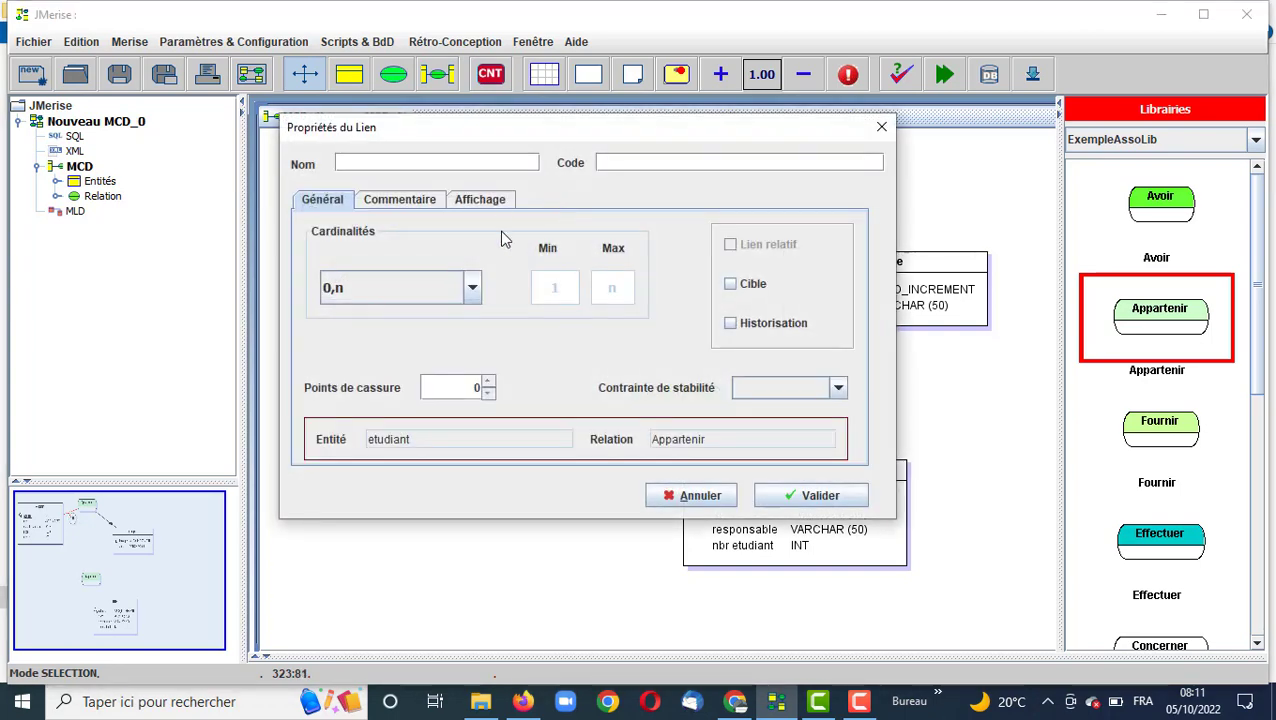
left_click_drag(570, 134, 672, 80)
left_click(609, 238)
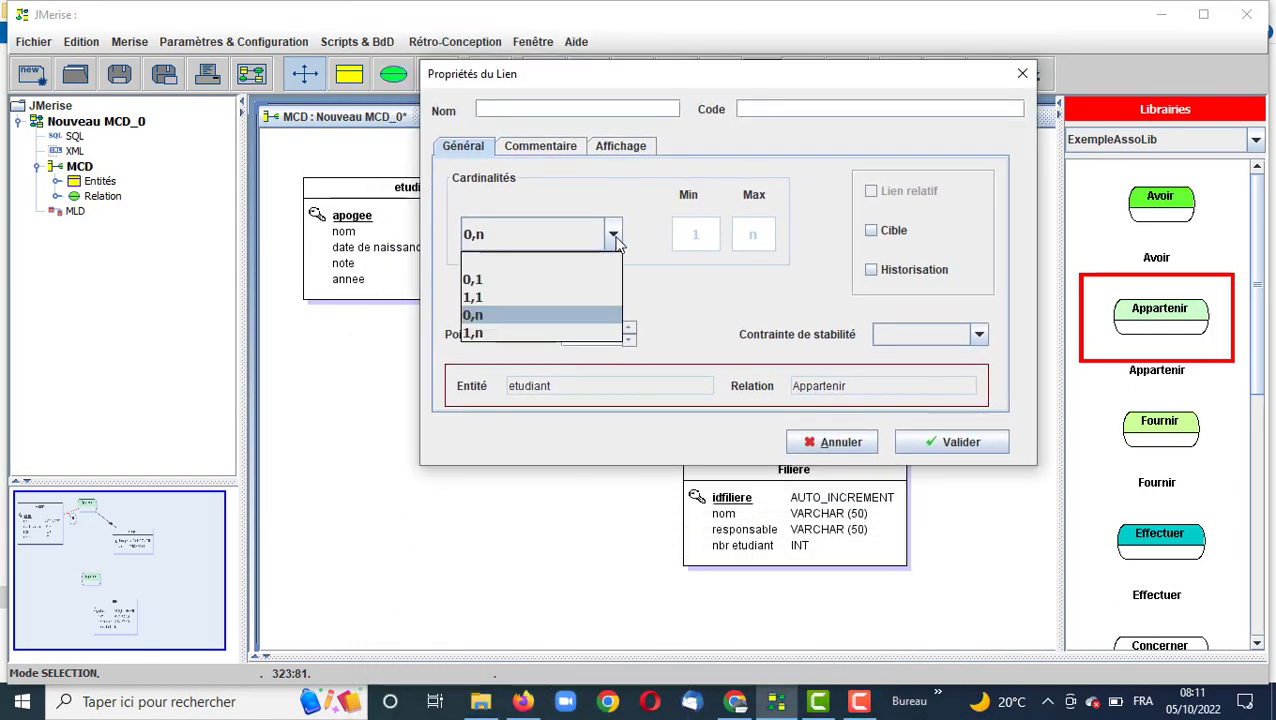
left_click(541, 300)
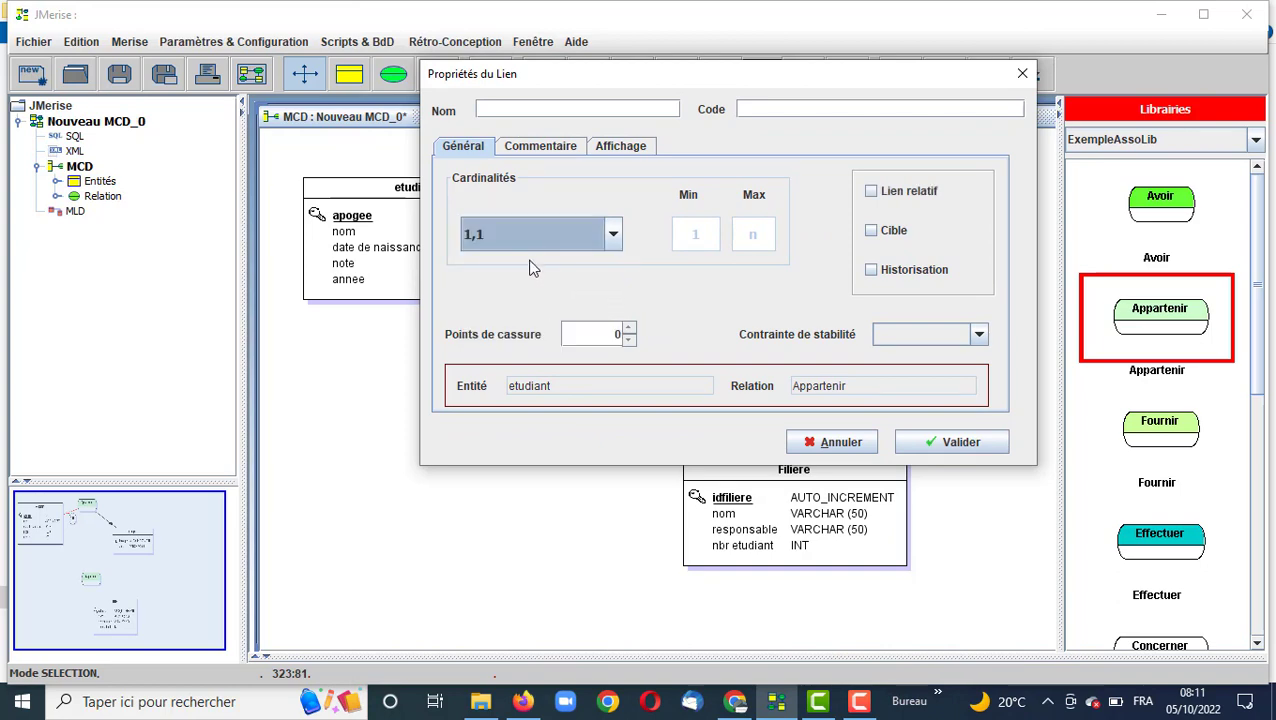
left_click(961, 442)
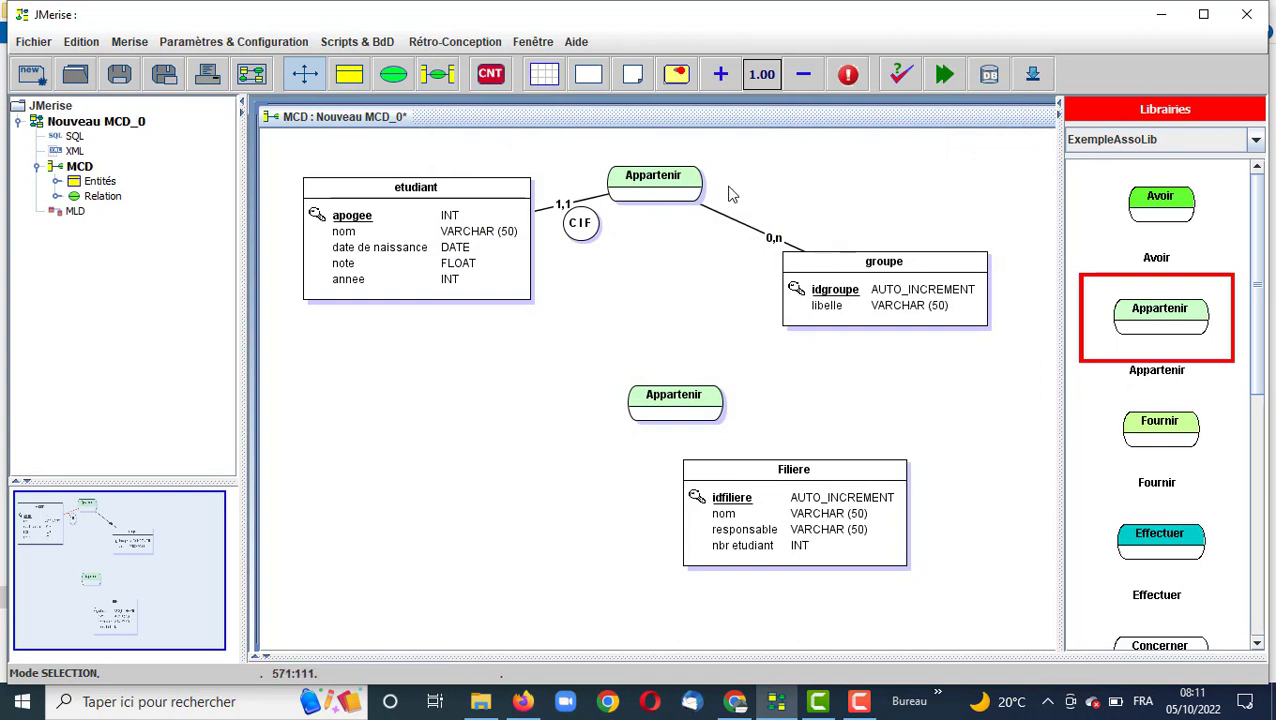
Set the cardinality of the link between groupe and the upper Appartenir to 1,n and validate it.
left_click(771, 245)
double_click(771, 245)
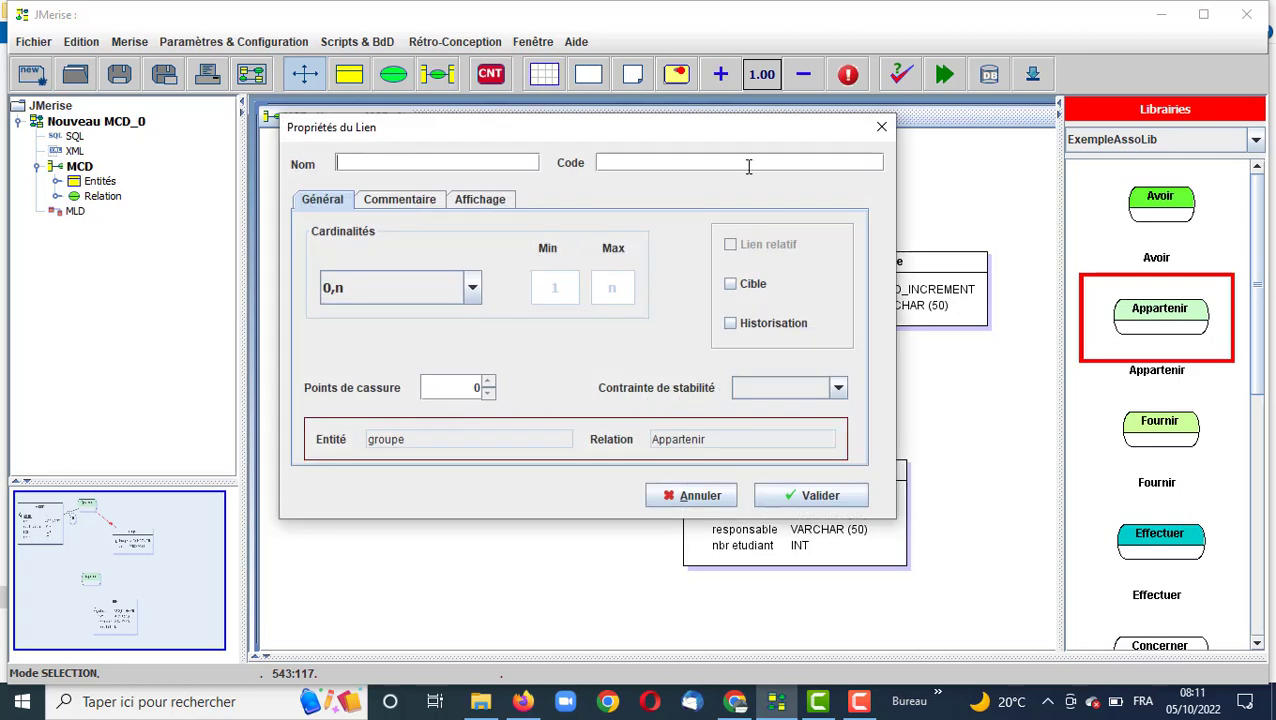
left_click(474, 292)
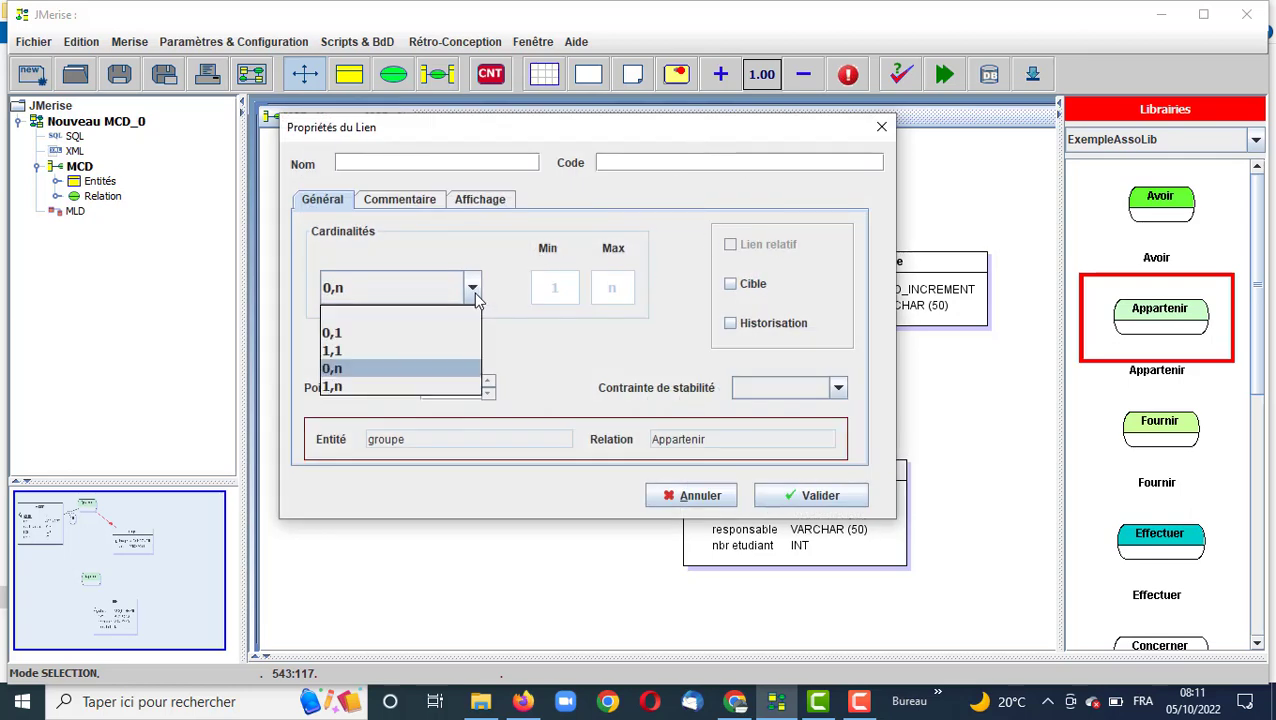
left_click(430, 387)
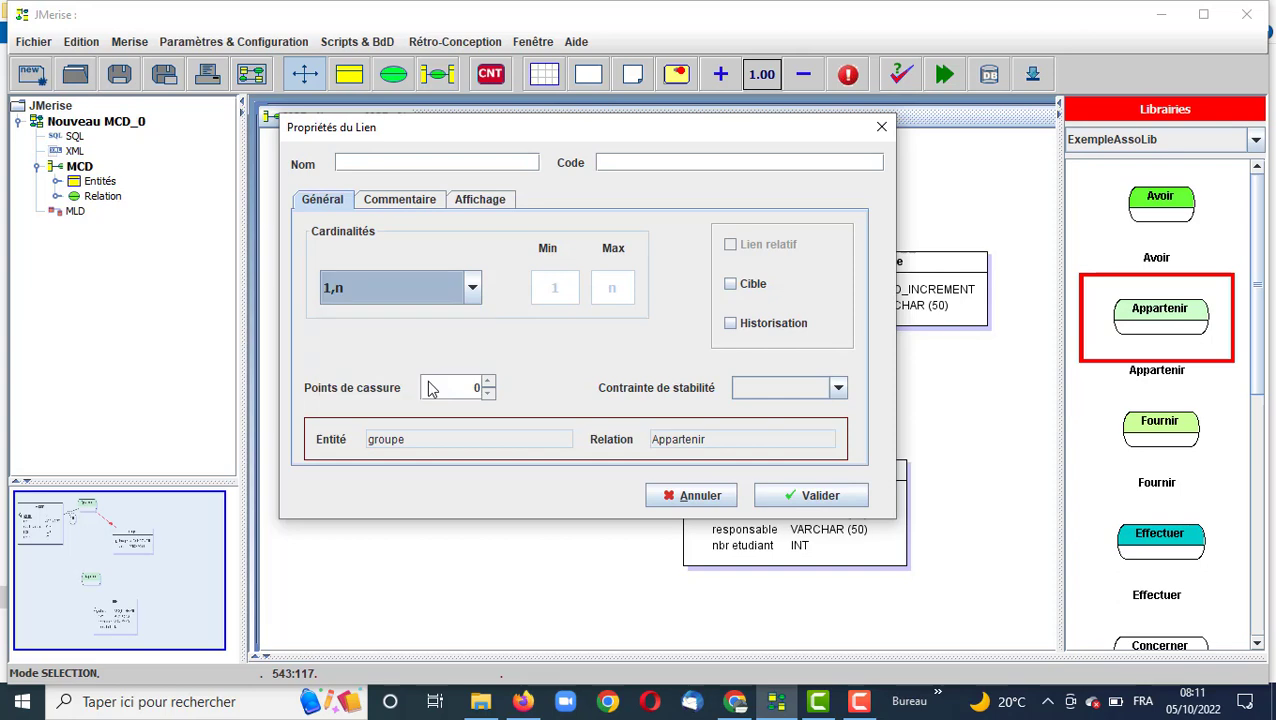
left_click(810, 496)
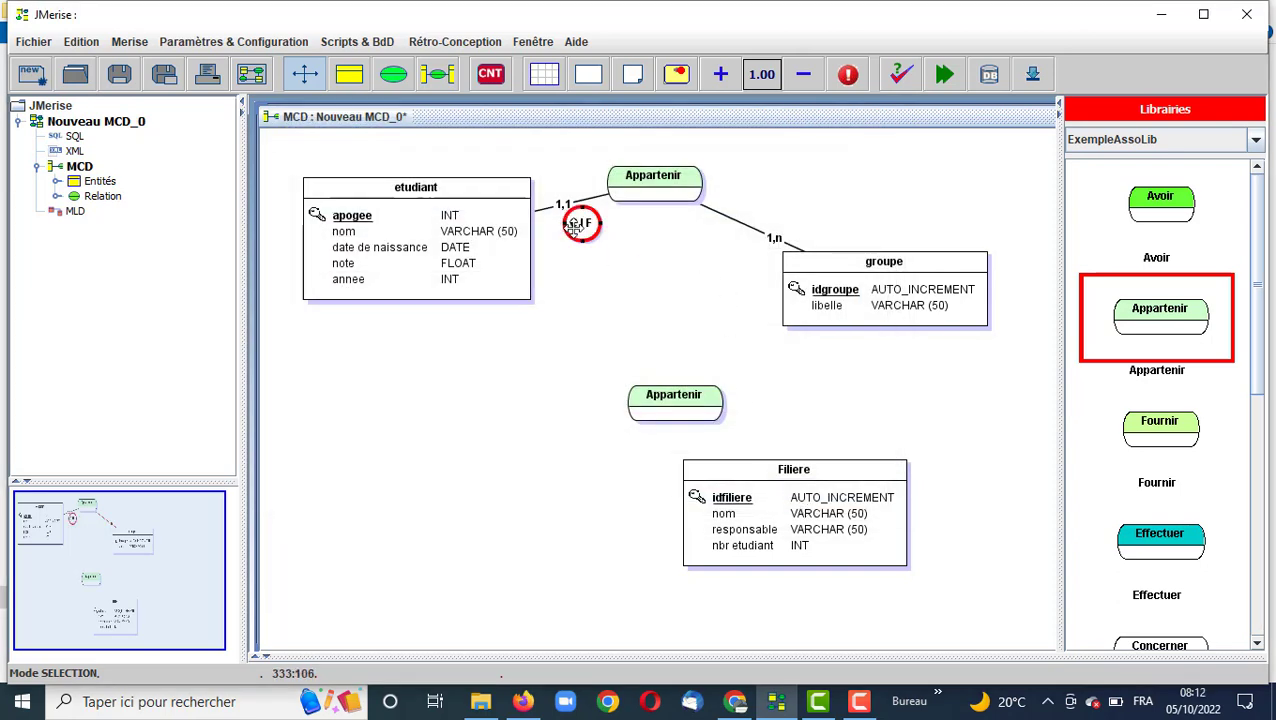
Delete the CIF constraint beside etudiant's link and confirm the deletion.
key("Delete")
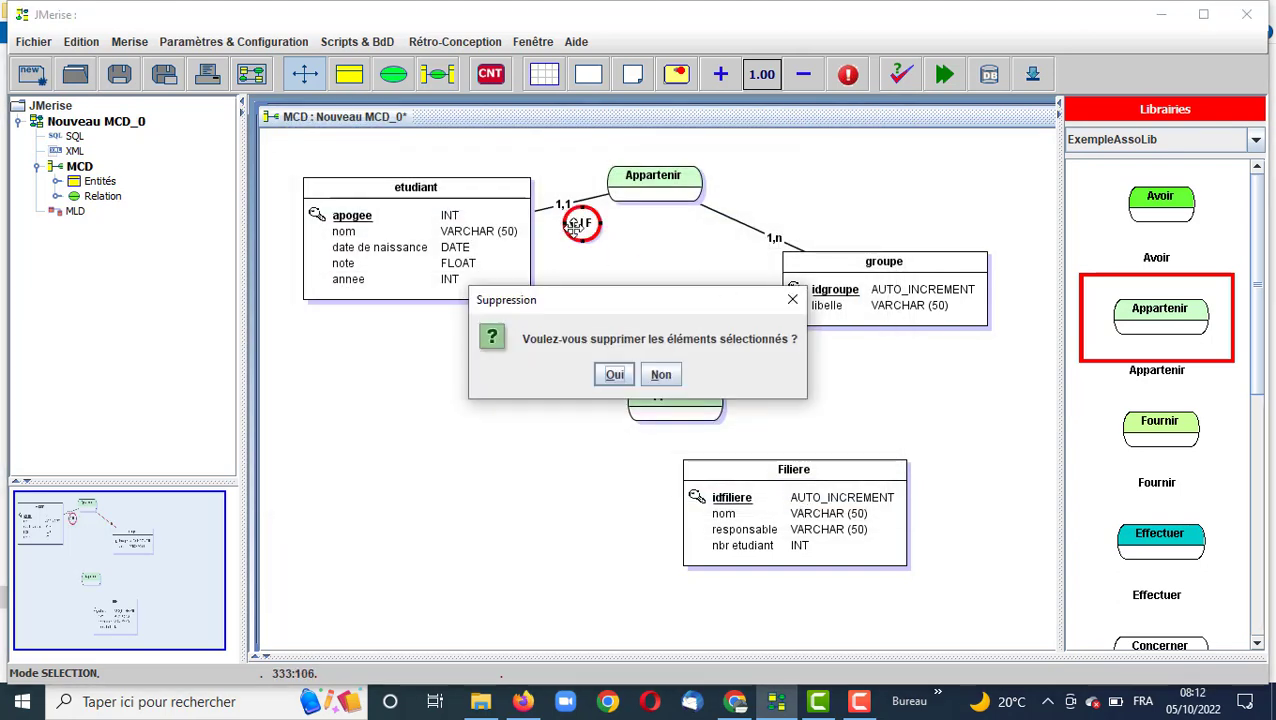
left_click(607, 373)
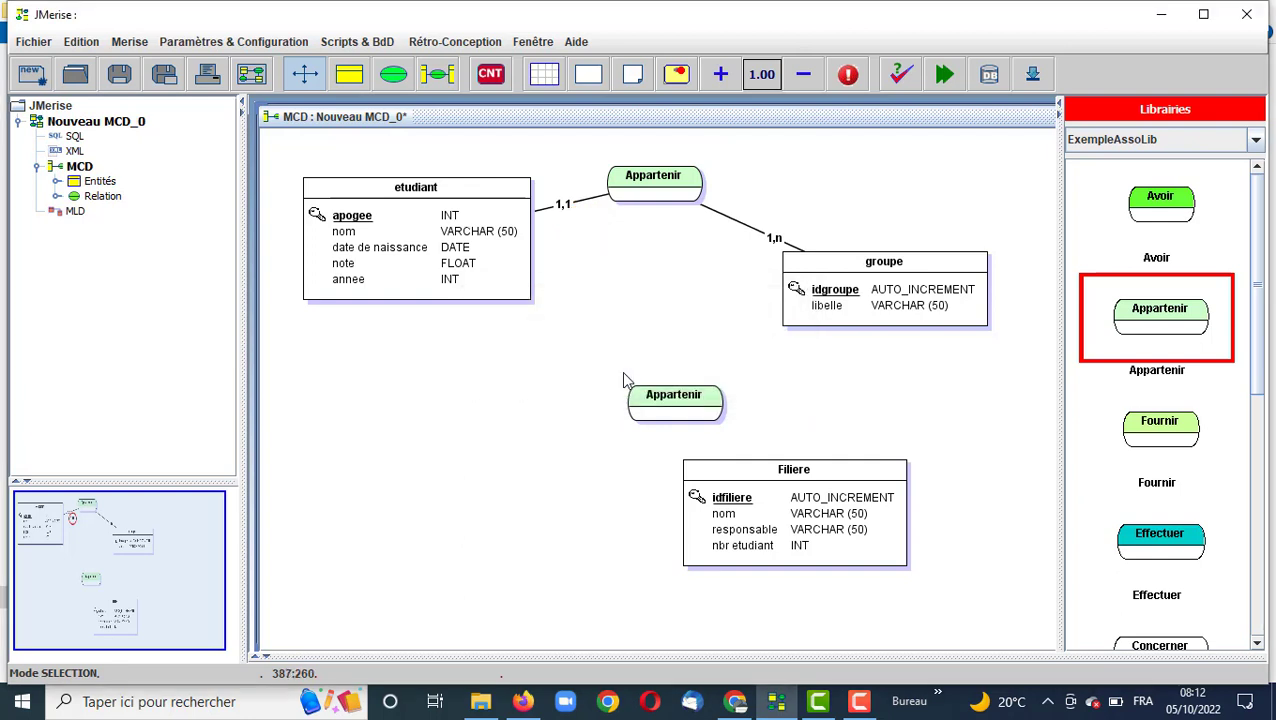
Move the lower Appartenir relation up slightly and link it to the groupe entity.
left_click(682, 390)
left_click_drag(682, 390, 673, 347)
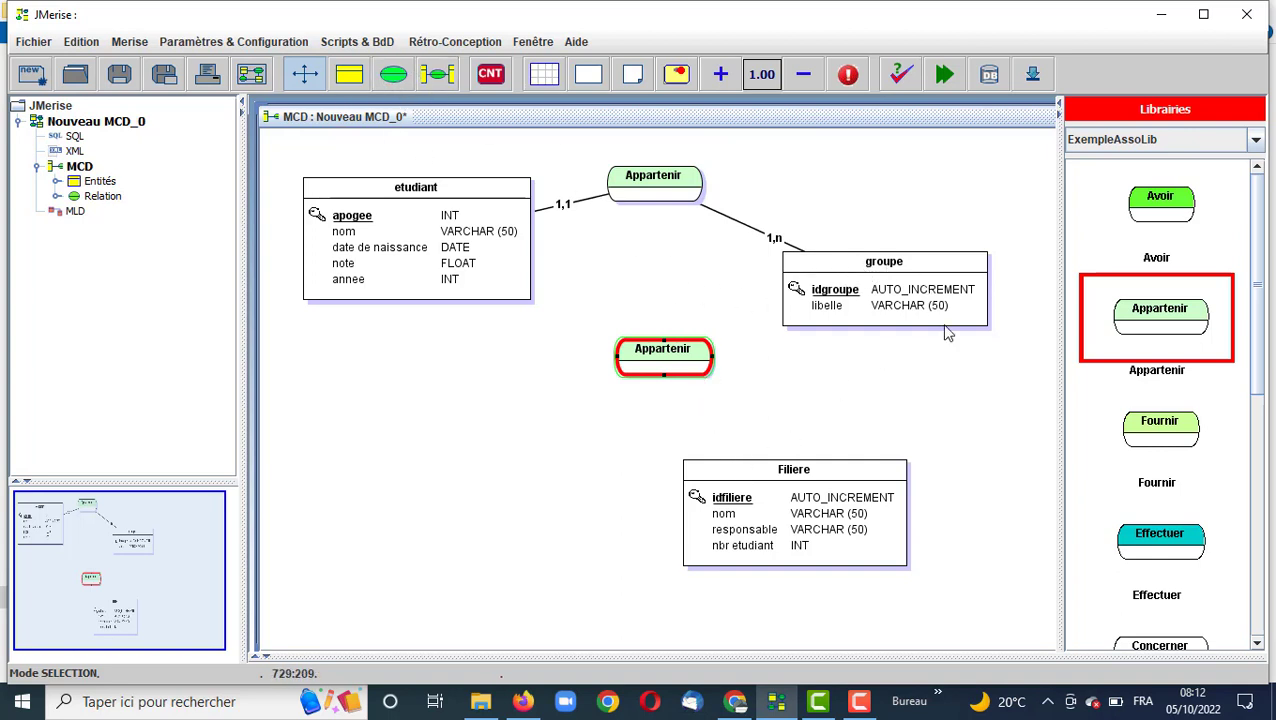
left_click(438, 76)
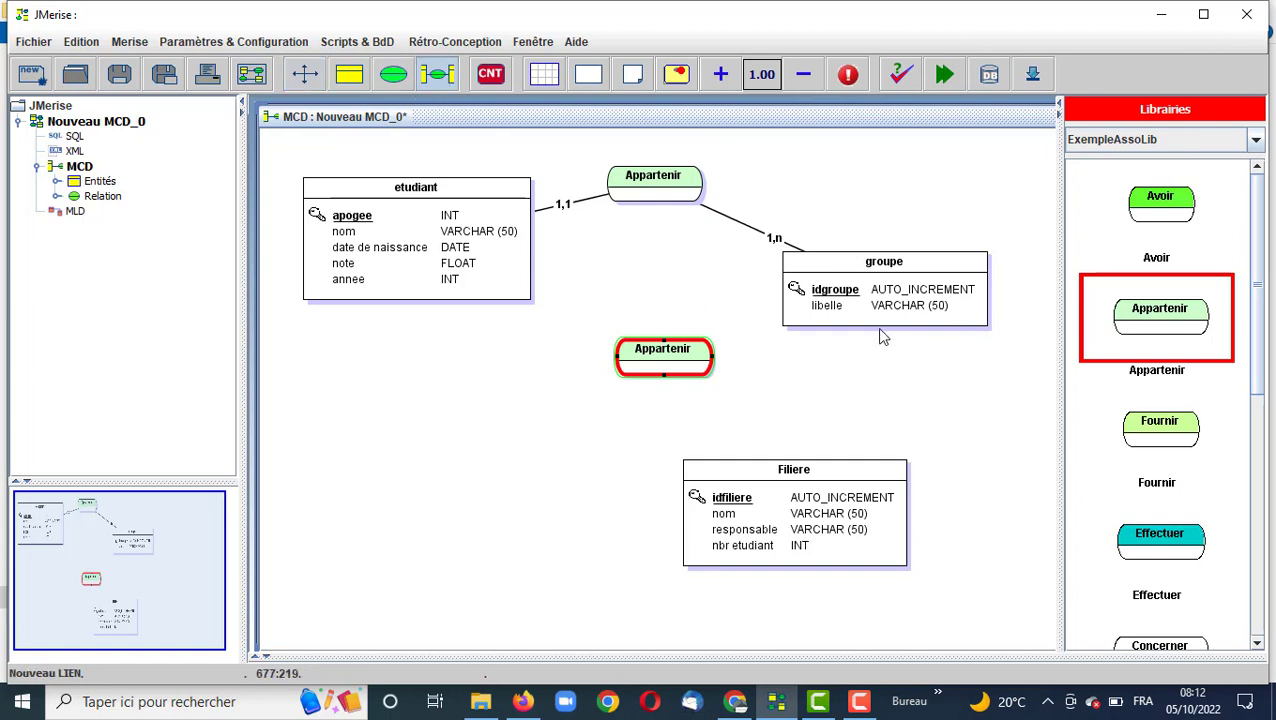
left_click_drag(799, 310, 688, 352)
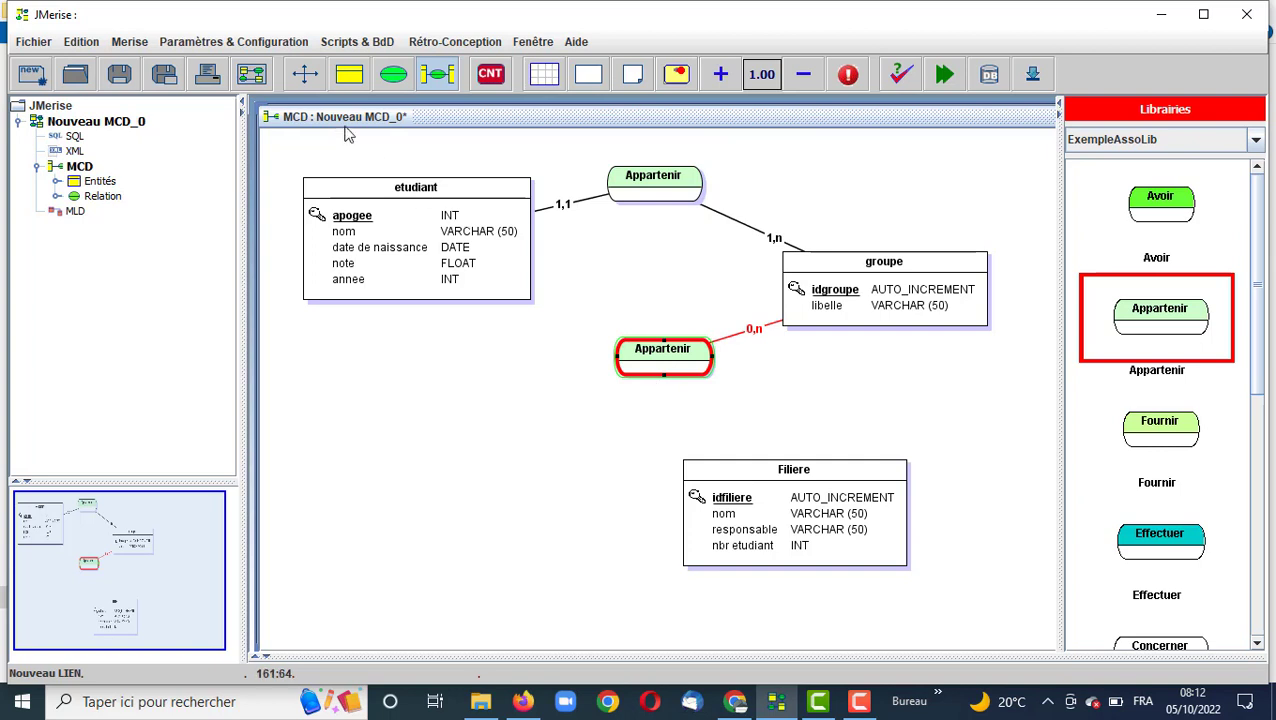
Link the lower Appartenir relation to the Filiere entity.
left_click(713, 457)
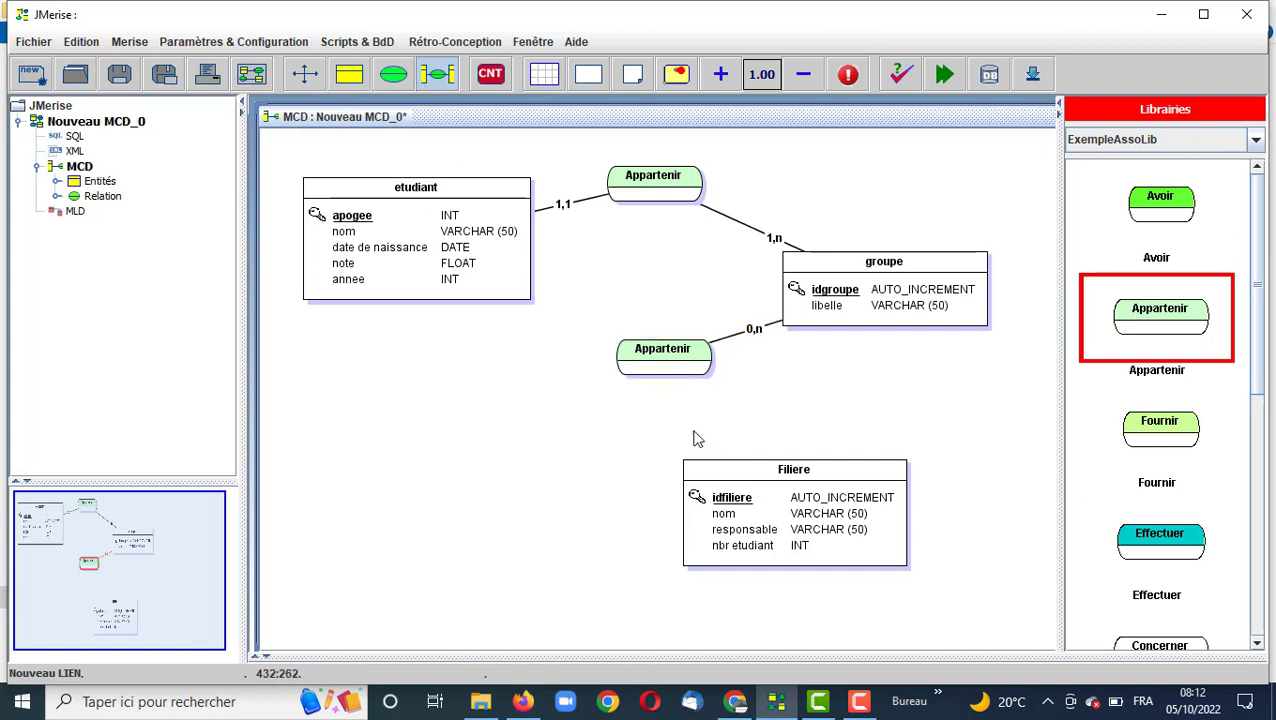
left_click(653, 359)
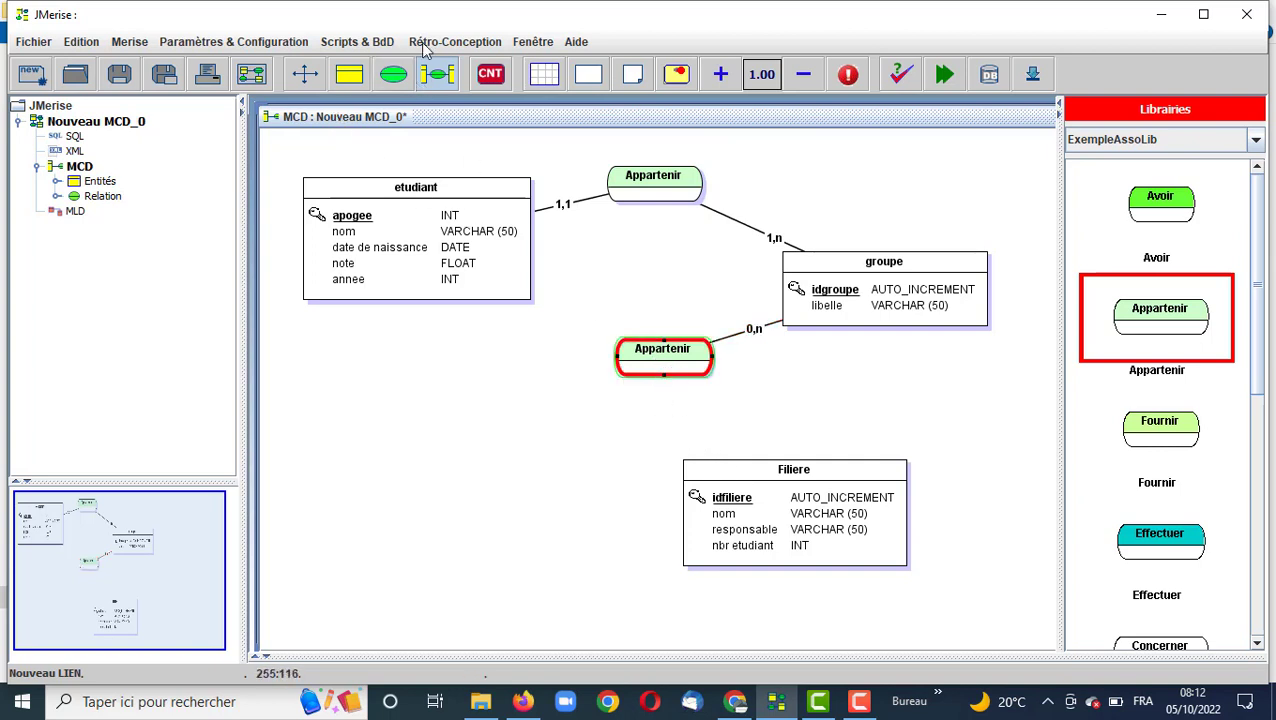
left_click(437, 86)
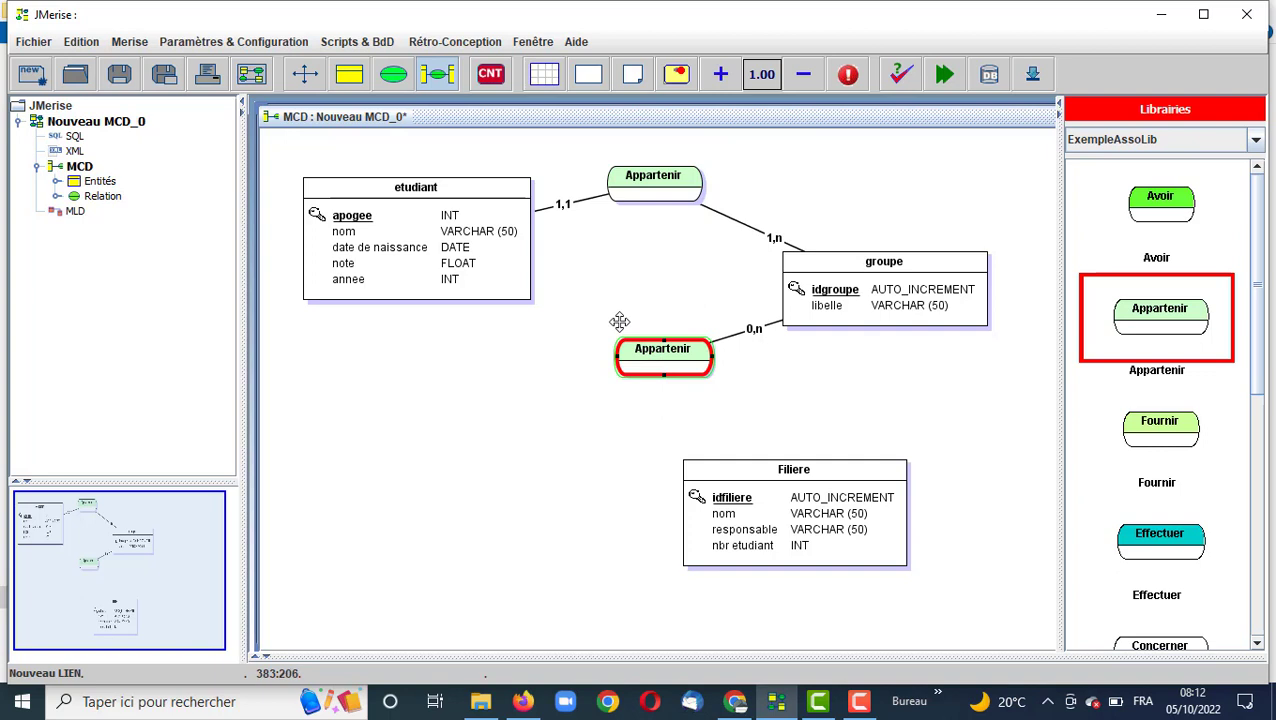
left_click_drag(664, 374, 752, 477)
left_click(666, 364)
left_click(440, 88)
left_click(664, 377)
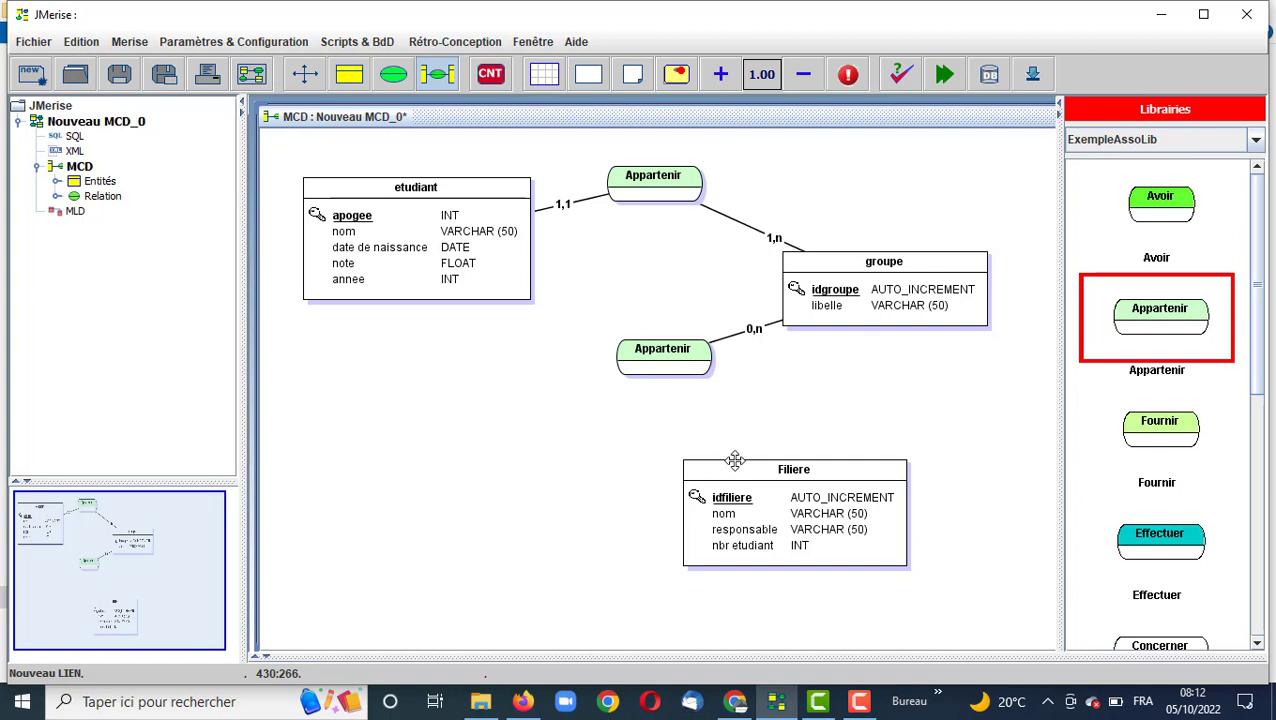
left_click(655, 358)
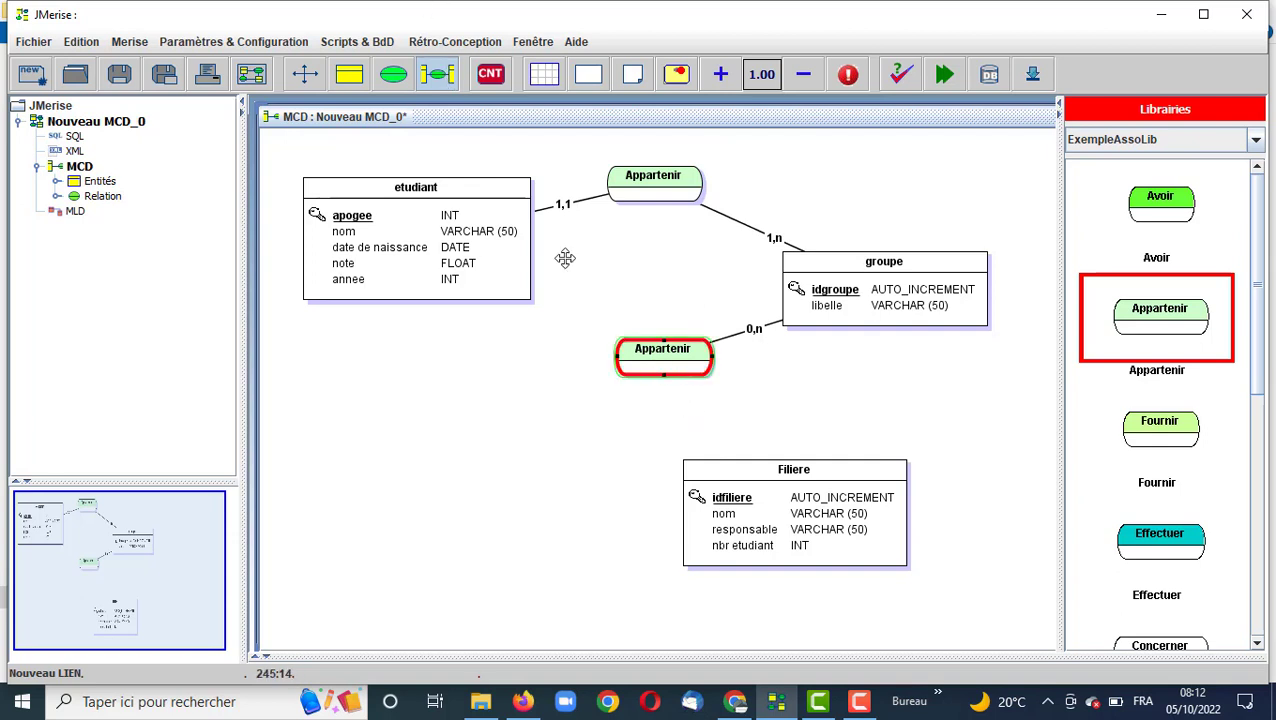
left_click_drag(665, 371, 750, 490)
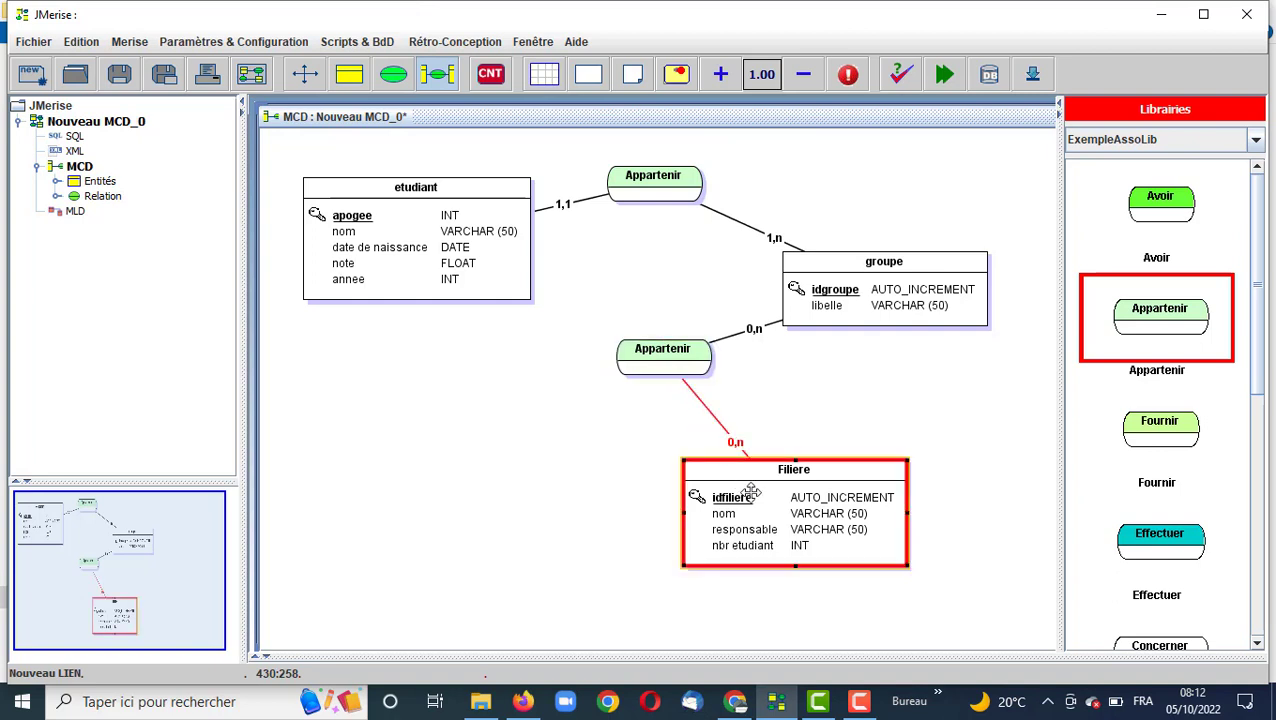
Try to add a CIF constraint on the link between groupe and the lower Appartenir relation.
left_click(760, 338)
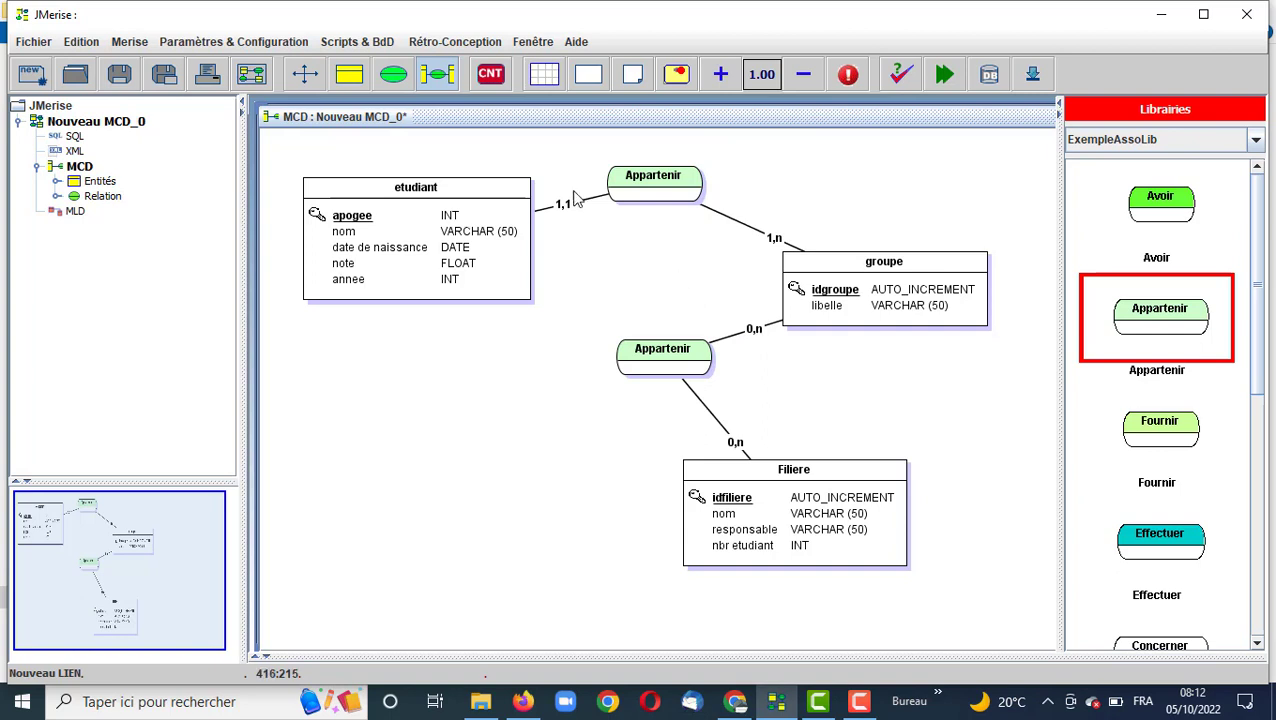
left_click(490, 74)
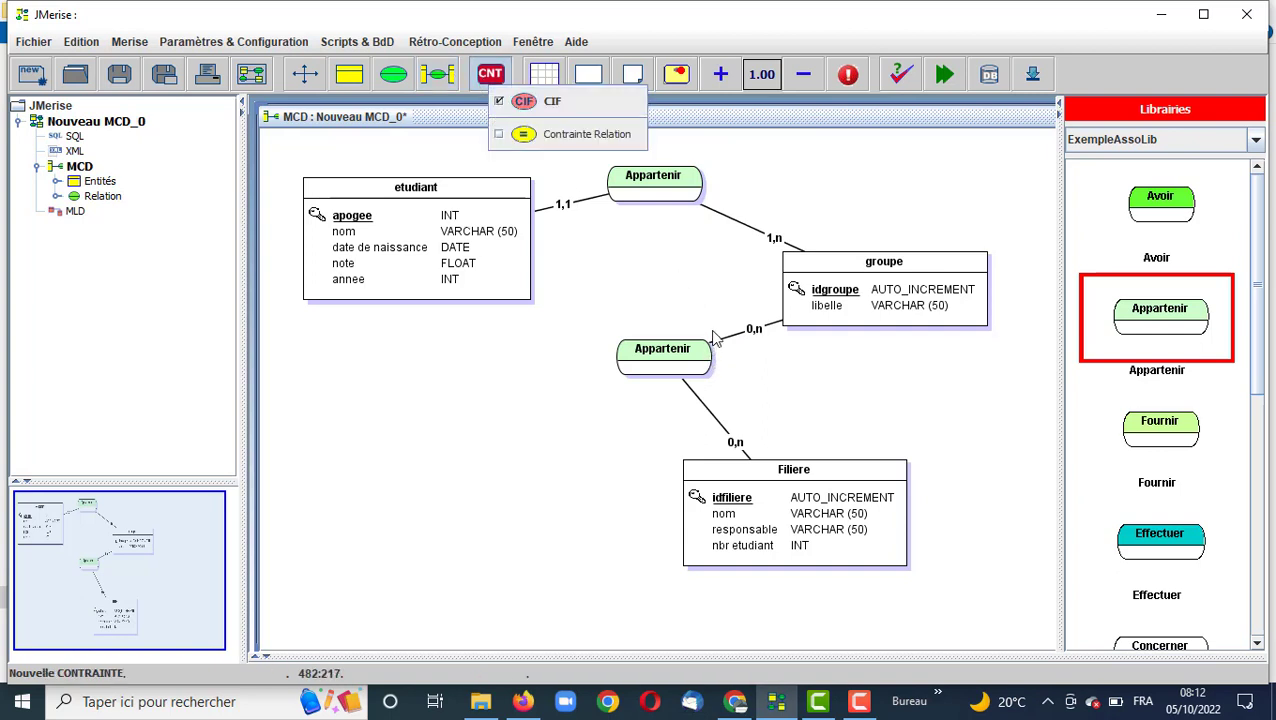
left_click(760, 334)
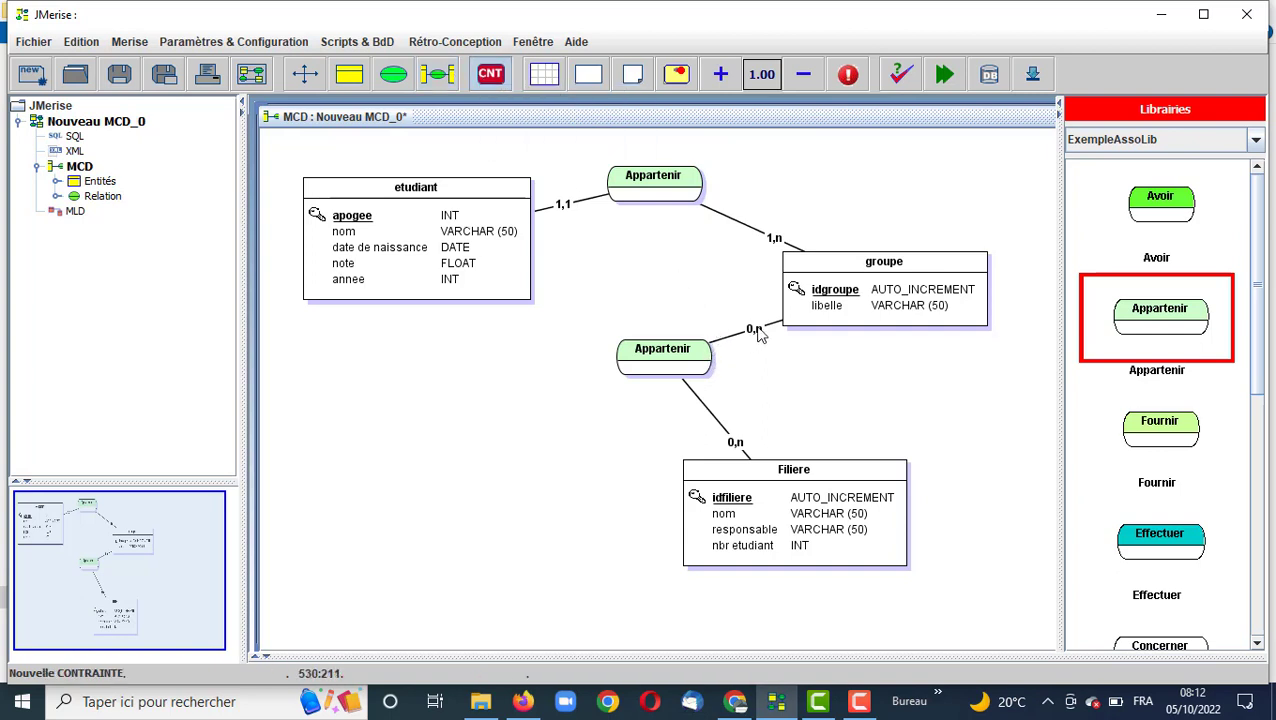
left_click(500, 82)
left_click(545, 114)
left_click(763, 343)
left_click_drag(766, 355, 809, 364)
Set the cardinality of the link between groupe and the lower Appartenir relation to 1,1 and validate it.
left_click(760, 333)
double_click(760, 340)
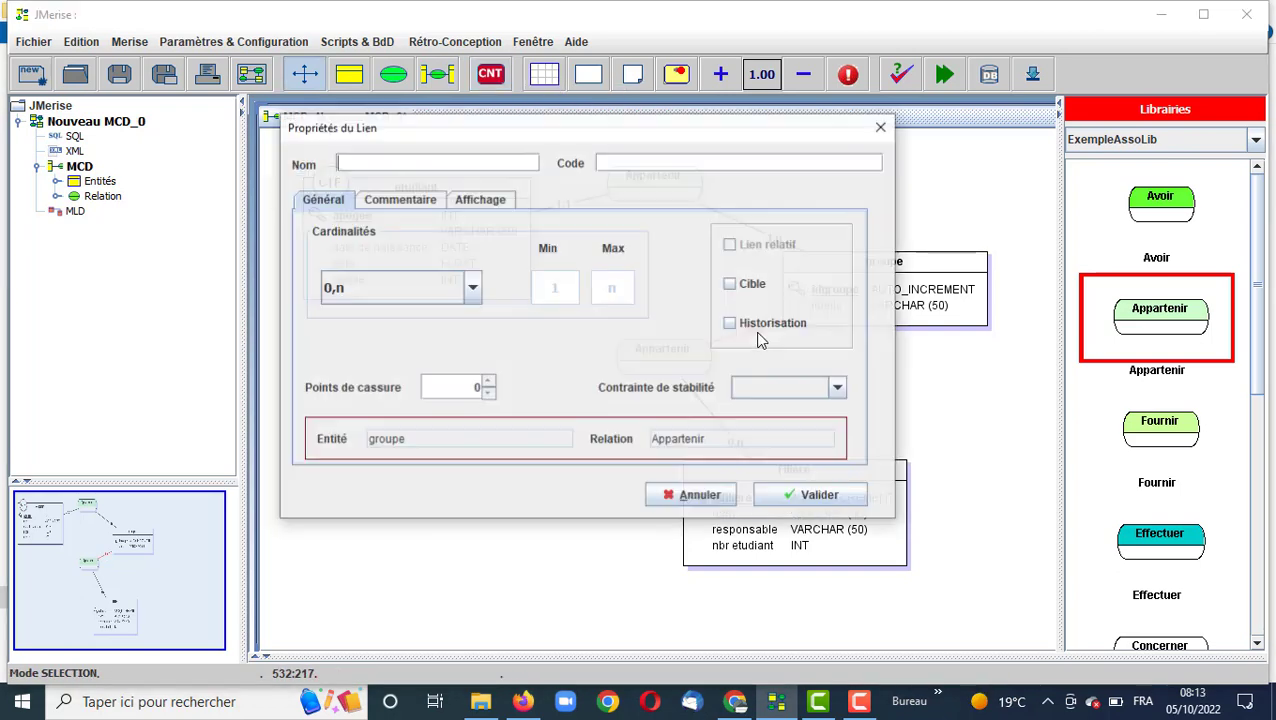
left_click(472, 288)
left_click(382, 343)
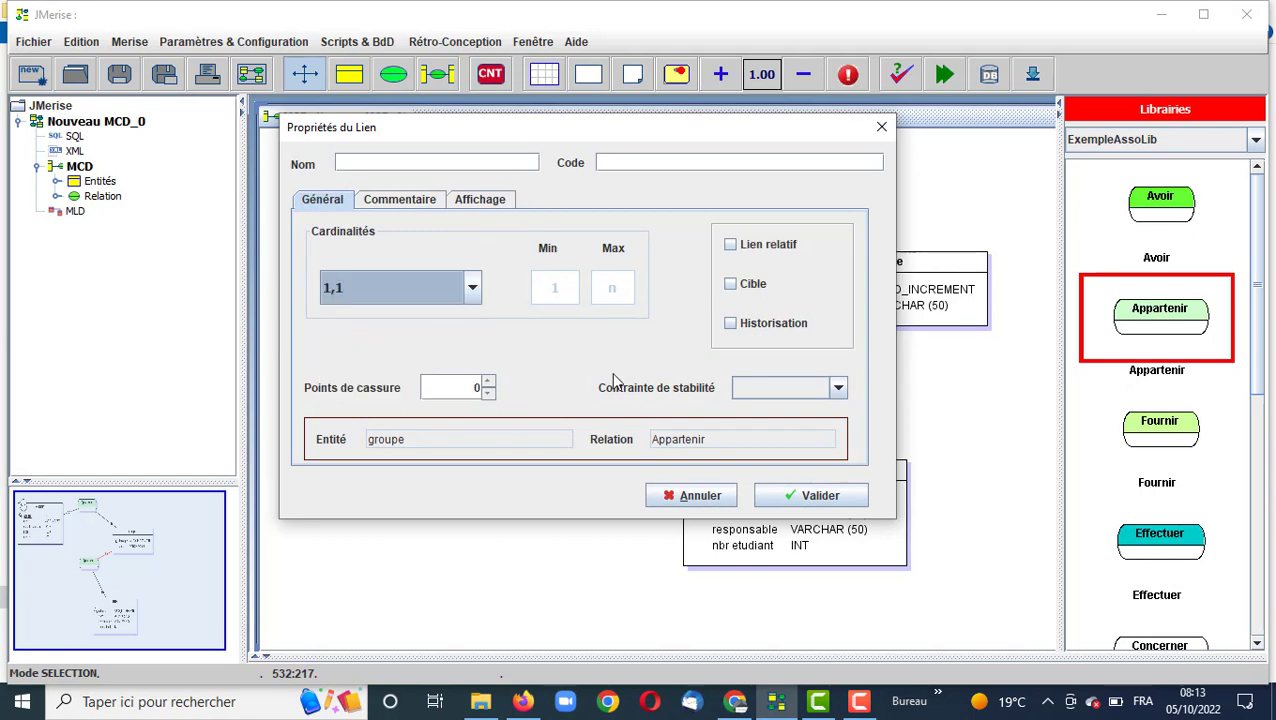
left_click(808, 497)
Set the cardinality of the link between Filiere and the lower Appartenir relation to 1,n and validate it.
double_click(737, 447)
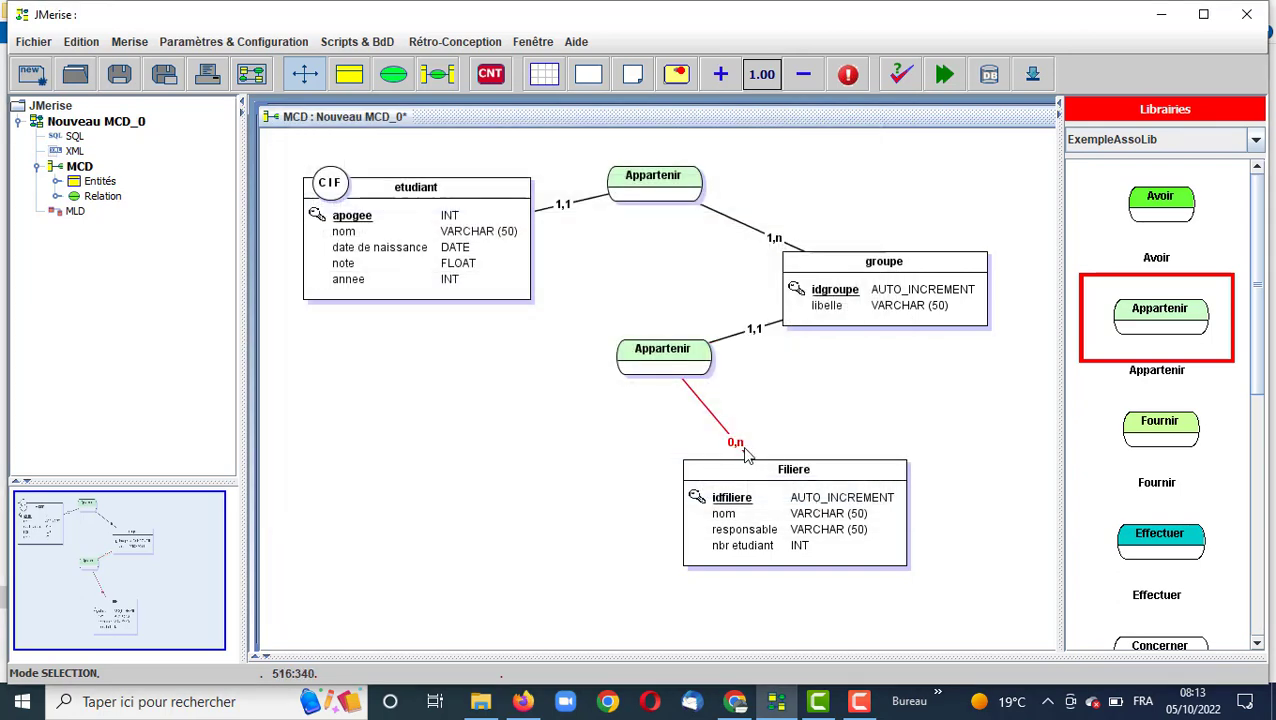
left_click(478, 298)
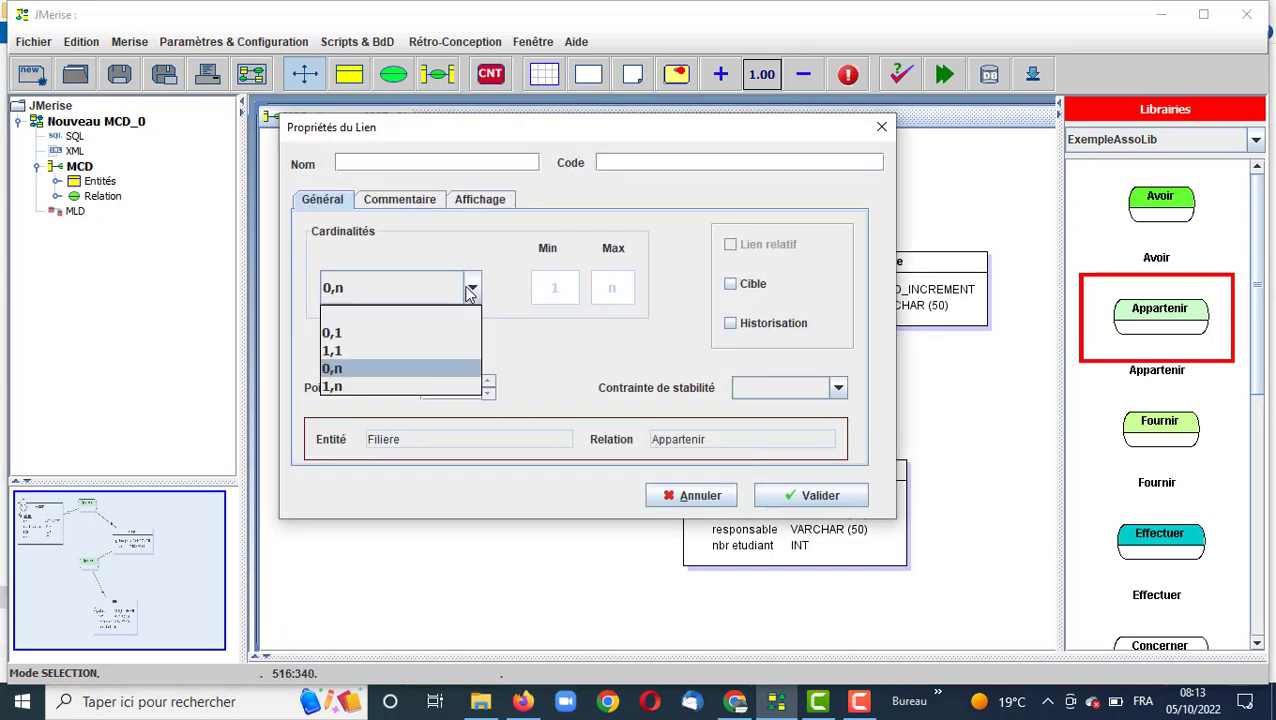
left_click(380, 387)
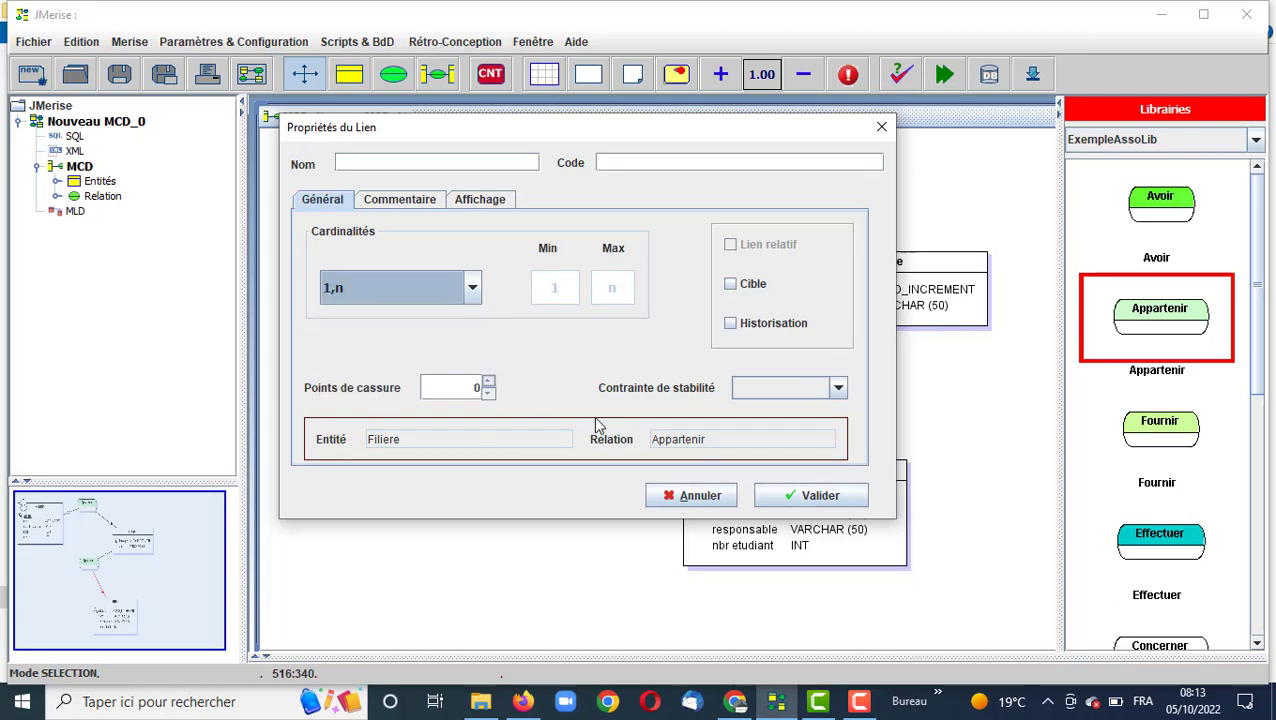
left_click(800, 496)
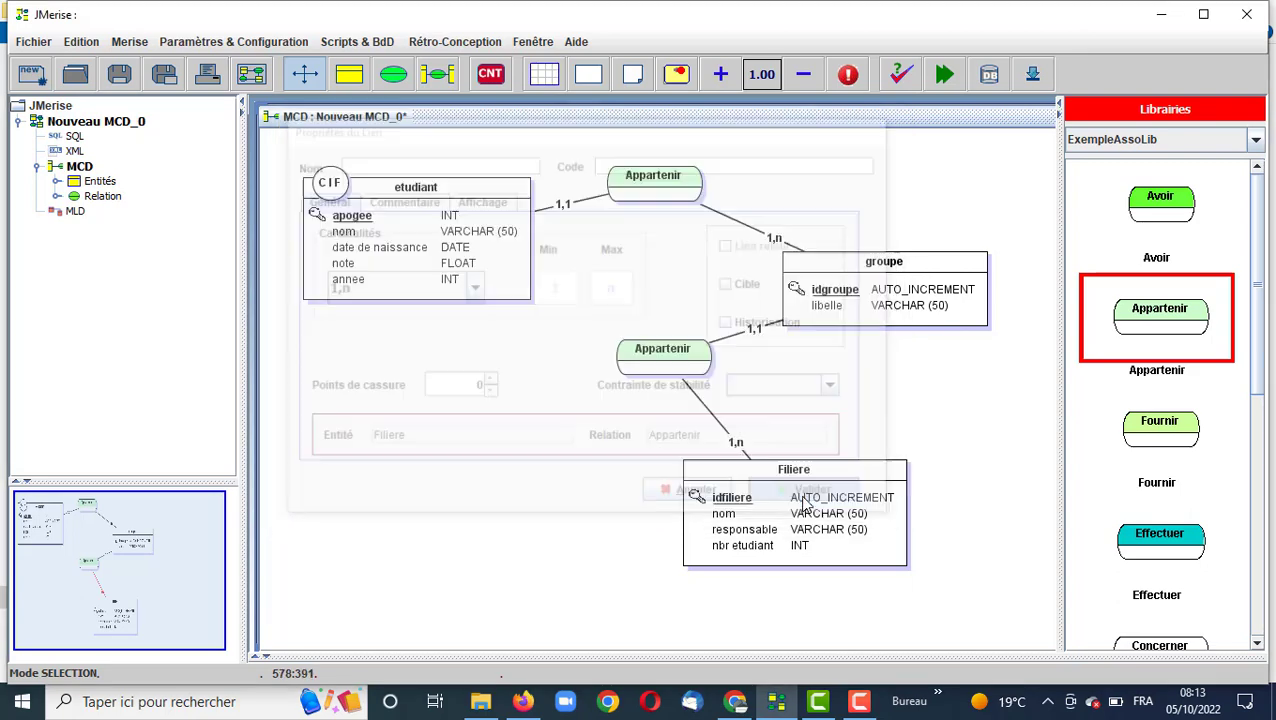
Move the CIF constraint off the etudiant entity, delete it and confirm the deletion.
left_click(329, 181)
left_click_drag(329, 181, 338, 140)
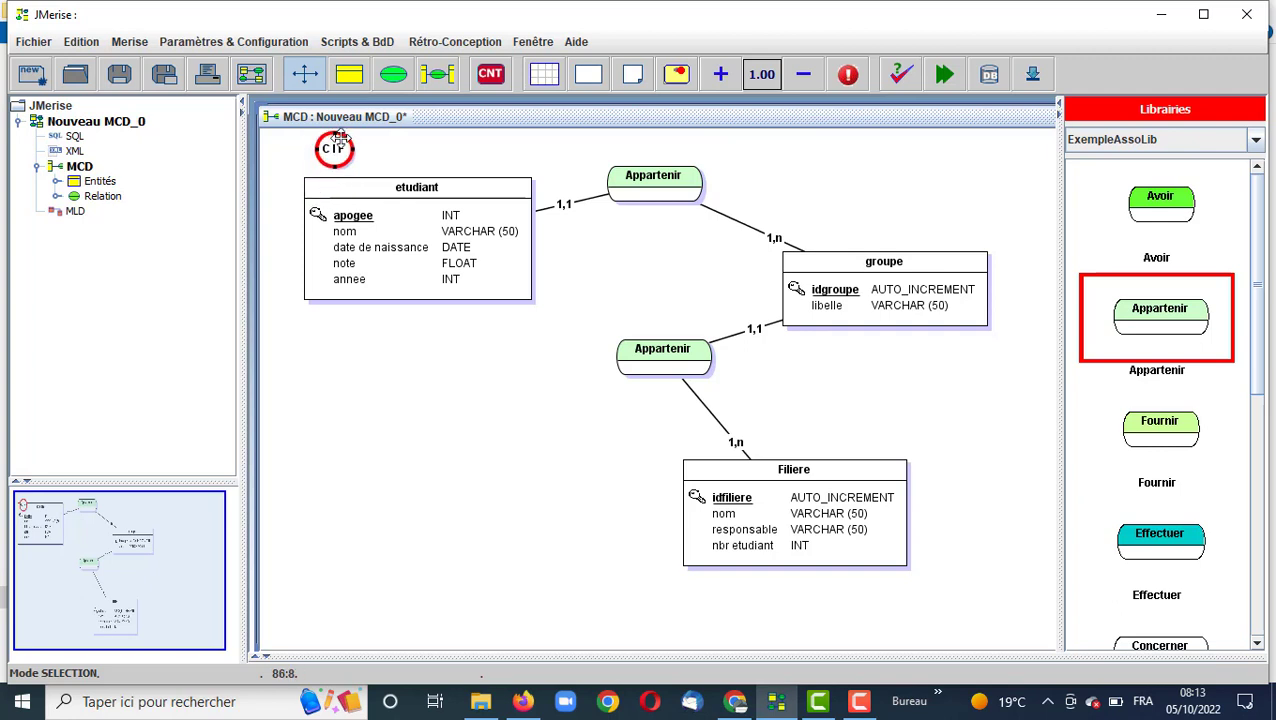
key("Delete")
left_click(615, 372)
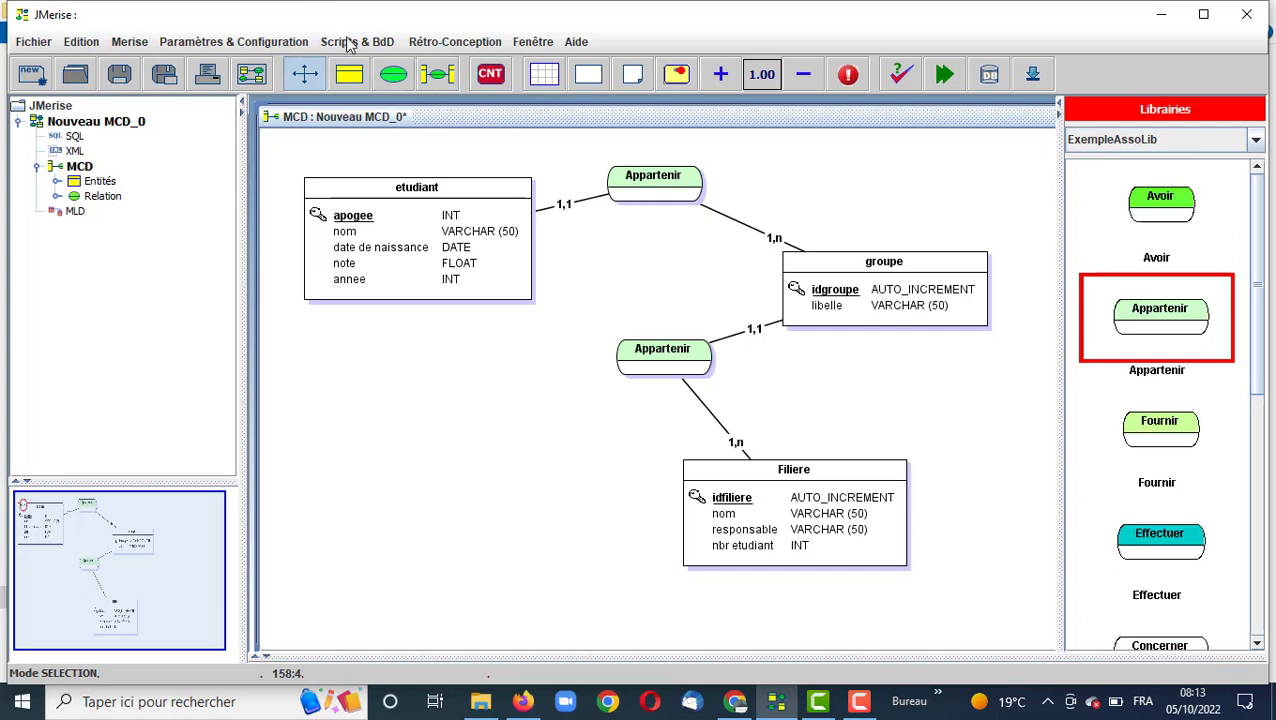
Export the MCD diagram as a PNG image named mcd in the Desktop folder.
left_click(32, 44)
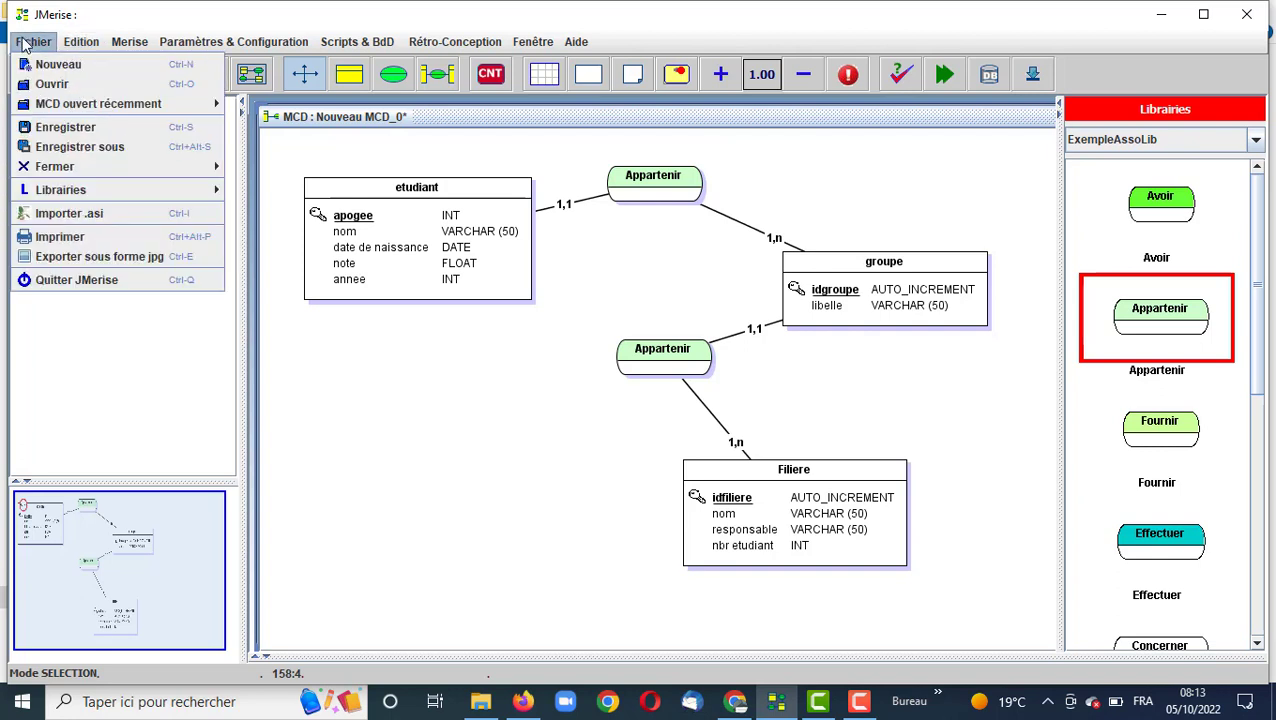
left_click(105, 258)
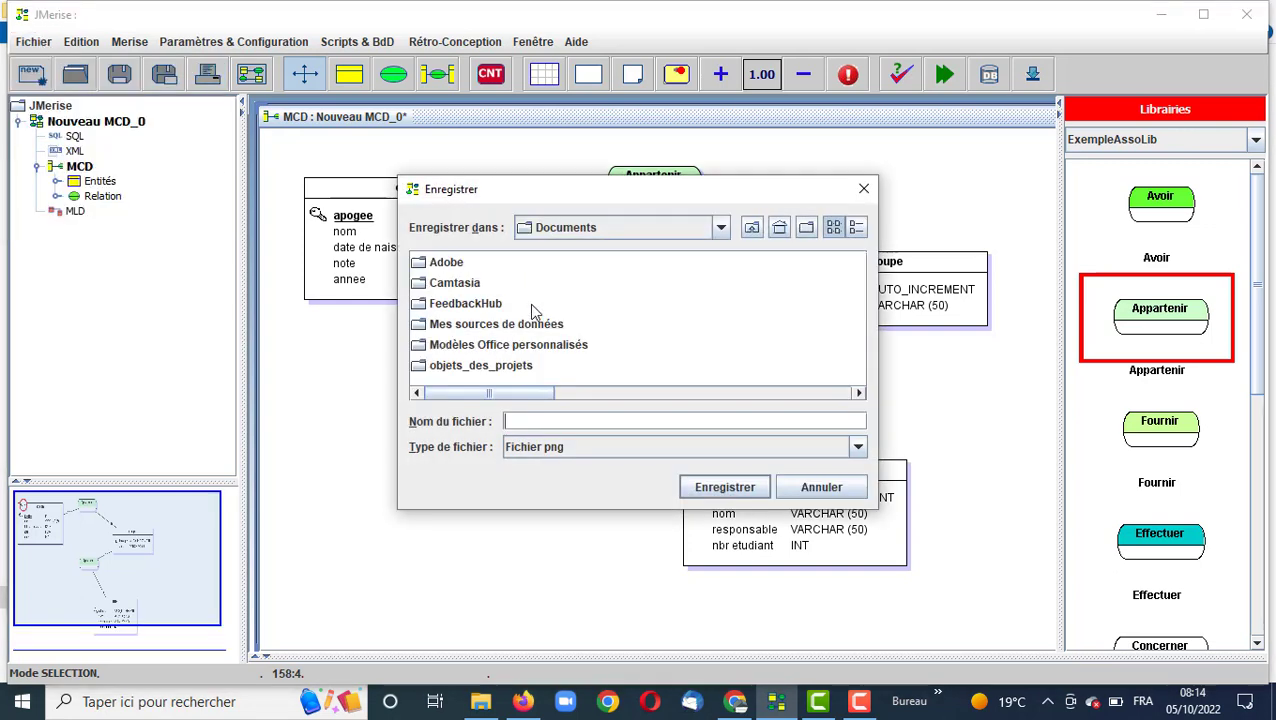
left_click(720, 228)
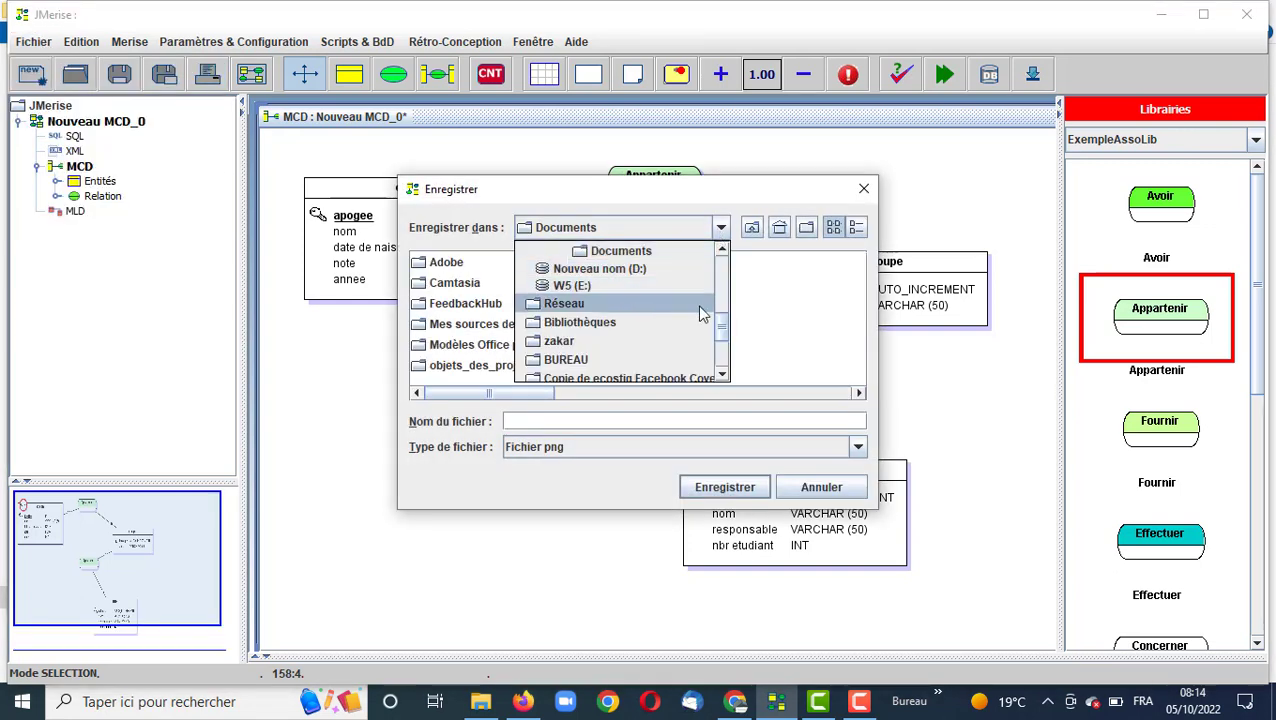
left_click_drag(722, 335, 705, 265)
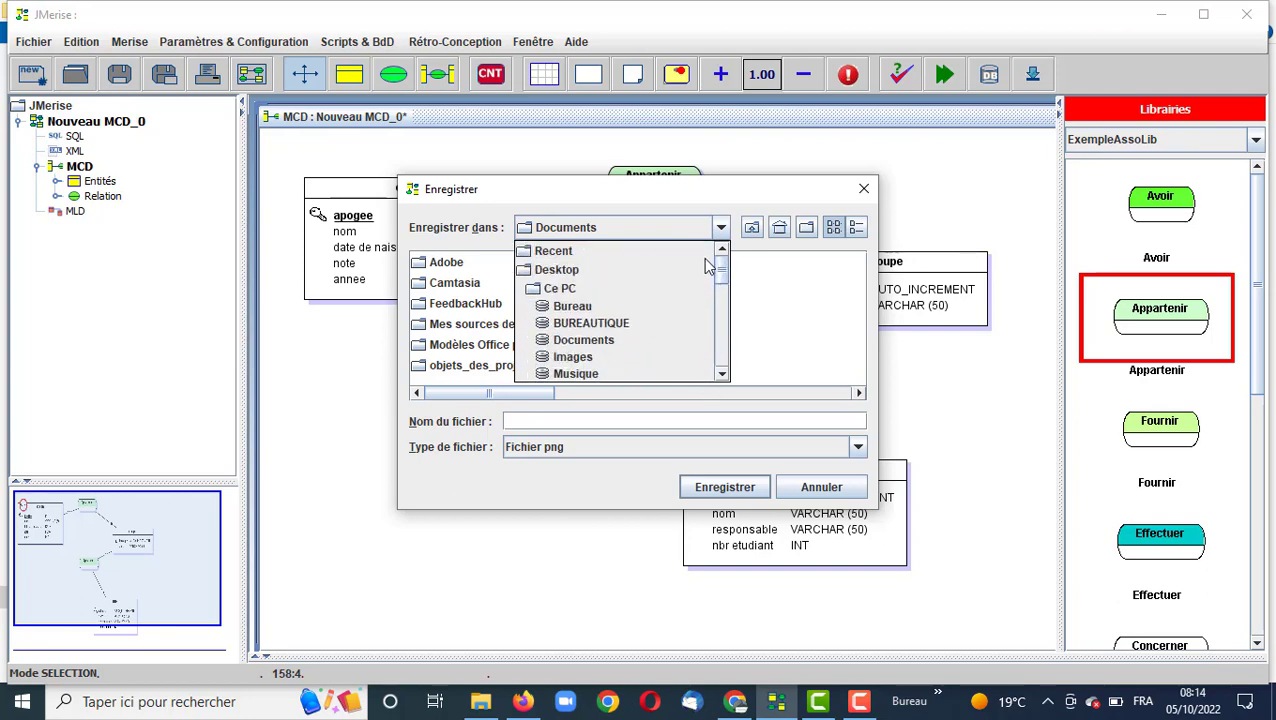
left_click(558, 270)
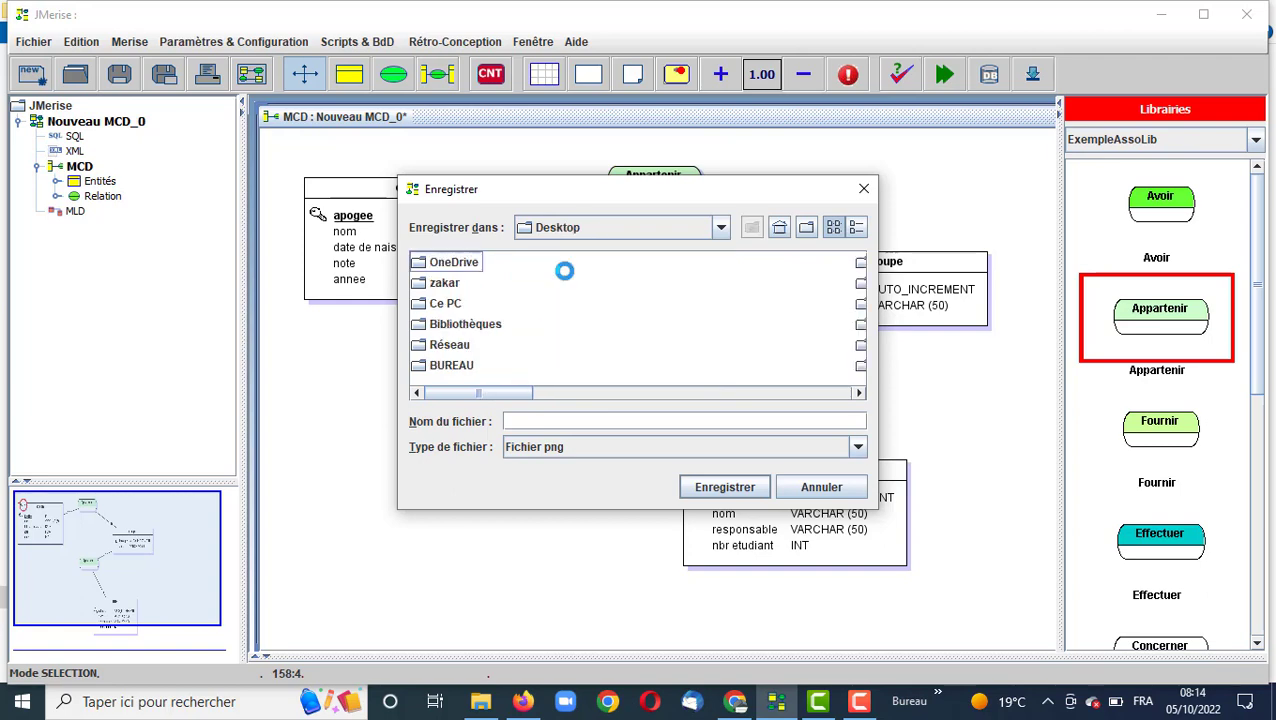
left_click(617, 420)
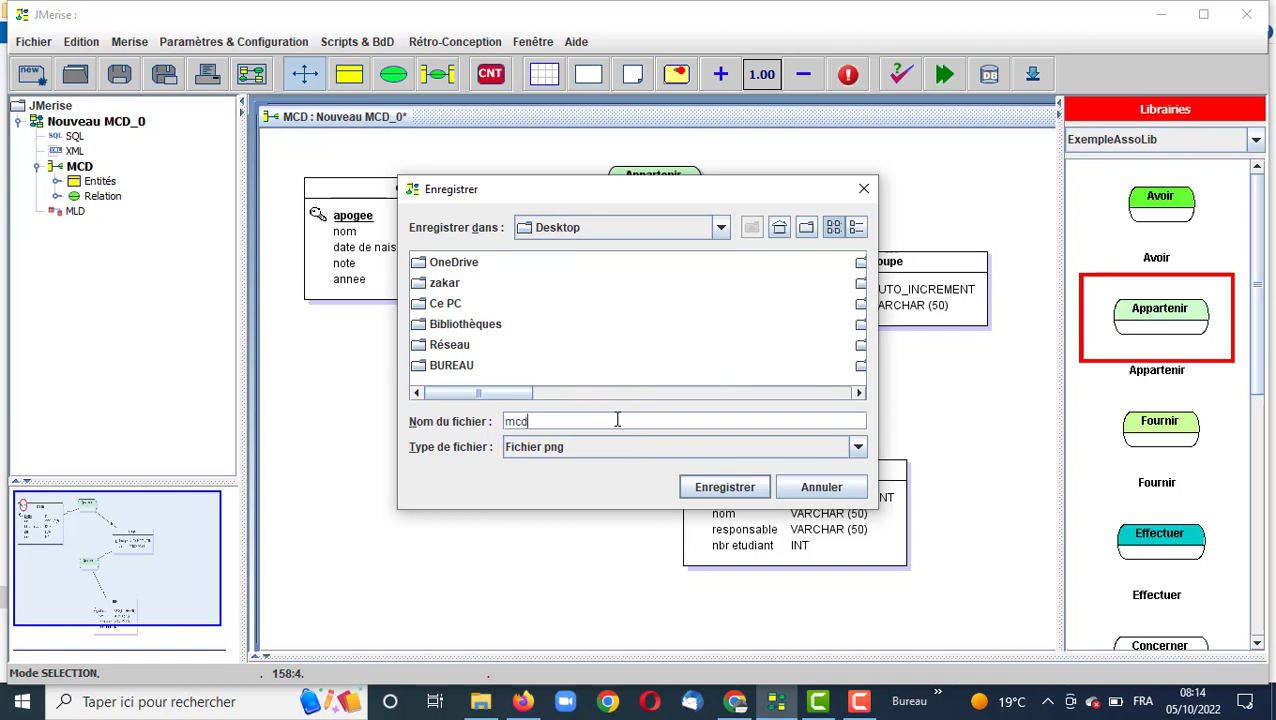
left_click(742, 488)
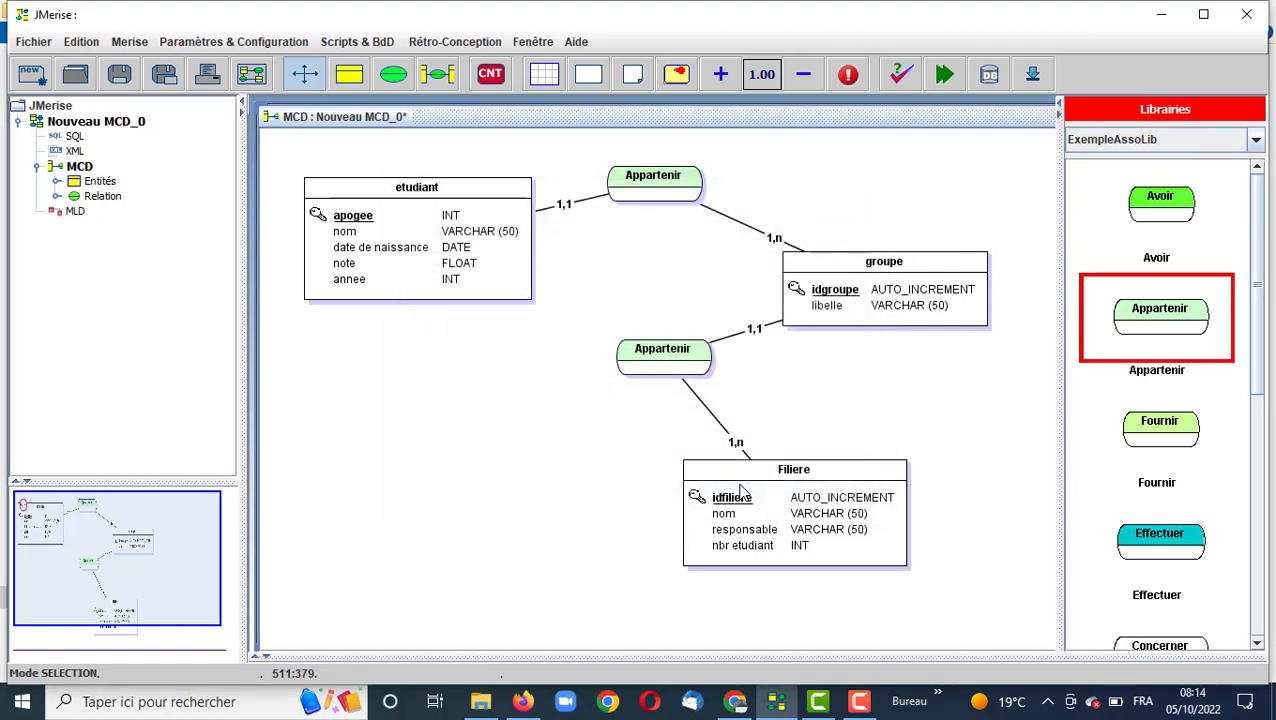
Open the exported mcd image from the desktop to check the diagram, and close the viewer.
key("super+d")
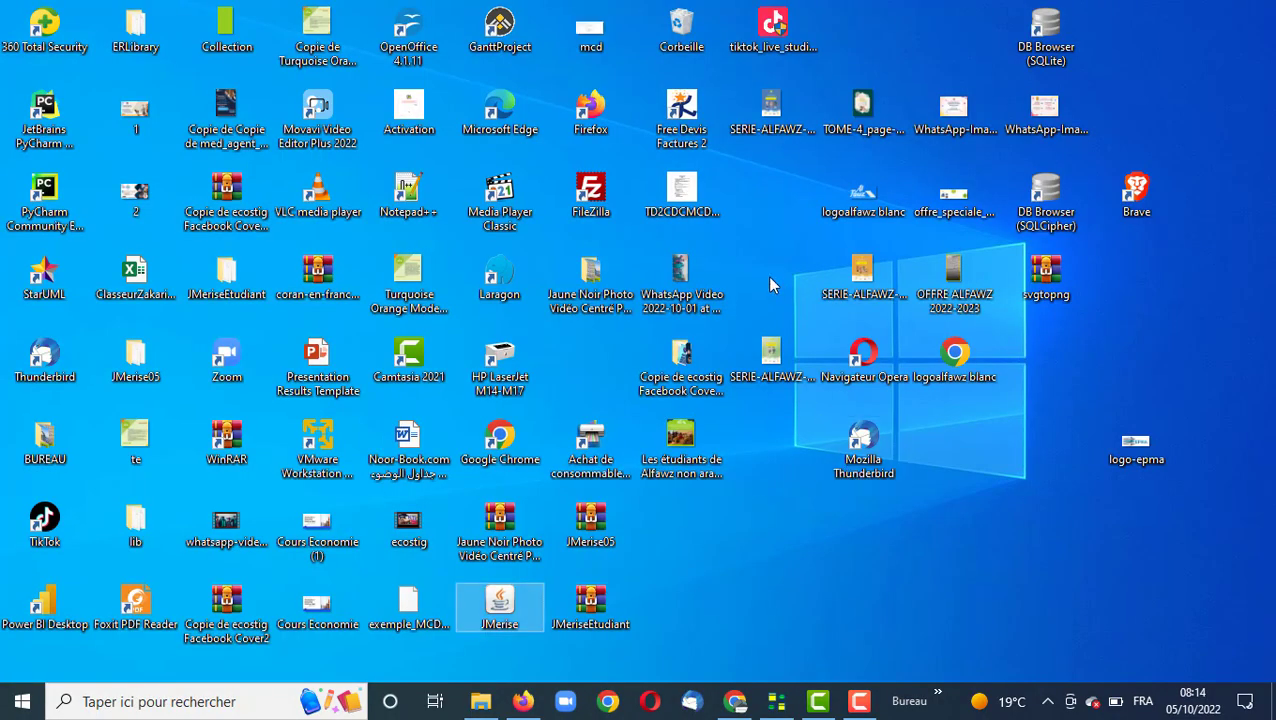
left_click(590, 33)
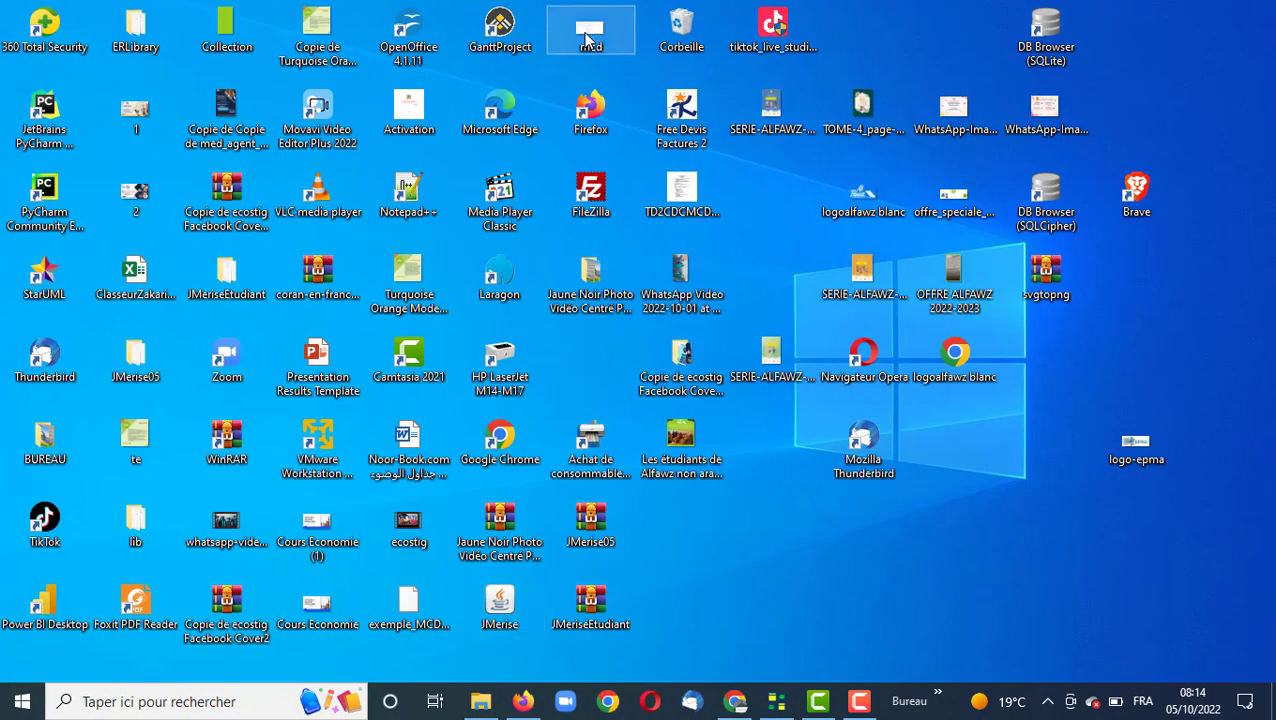
double_click(593, 47)
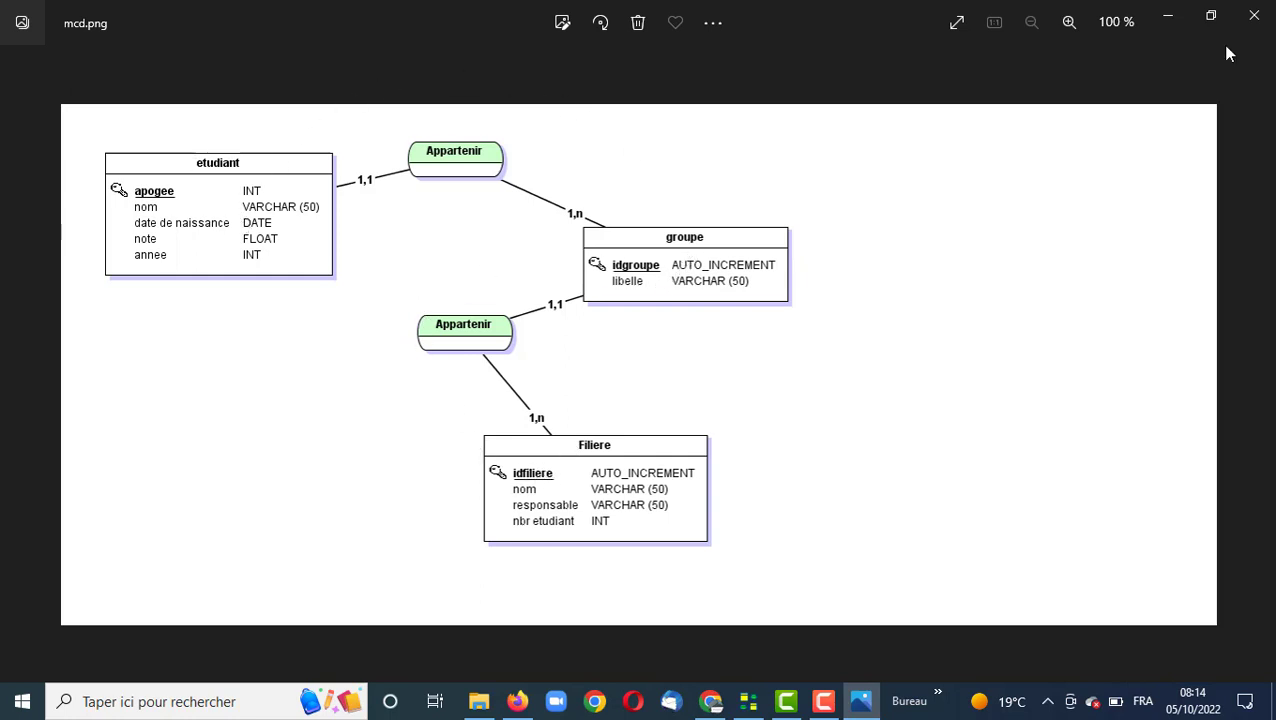
left_click(1250, 18)
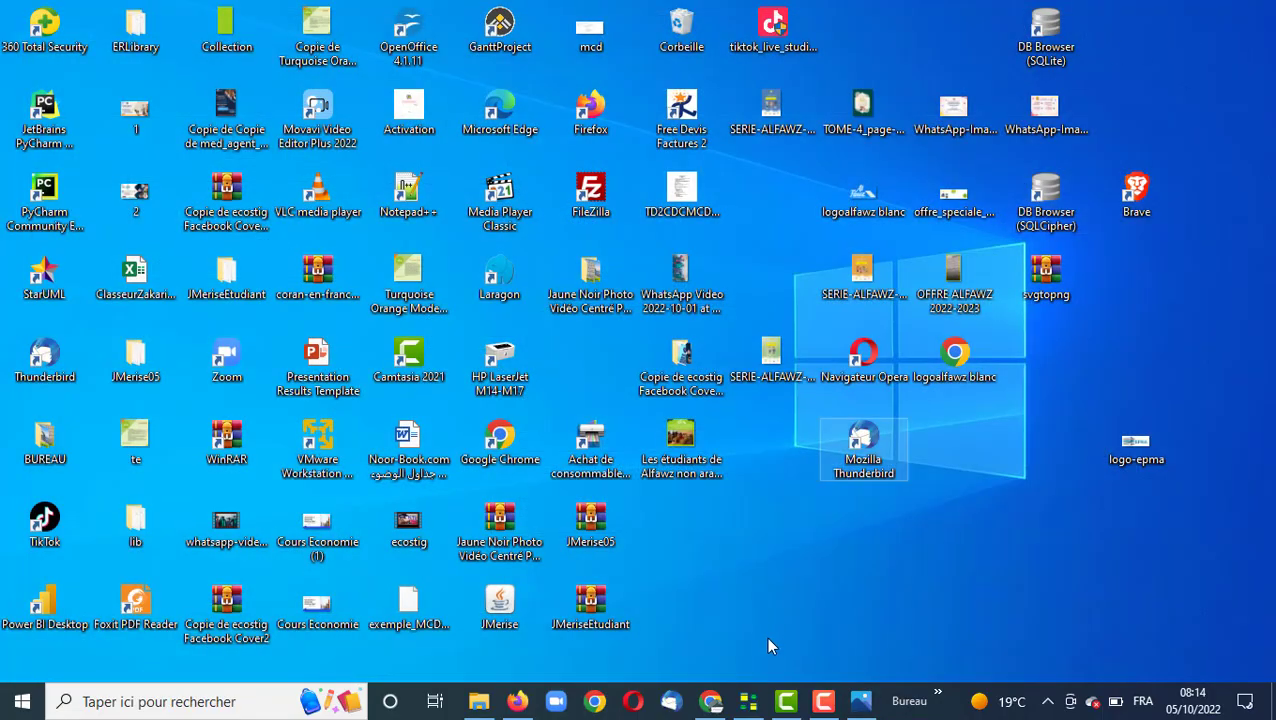
Return to JMerise and export the data dictionary as a text file named dd in the Desktop folder.
left_click(776, 701)
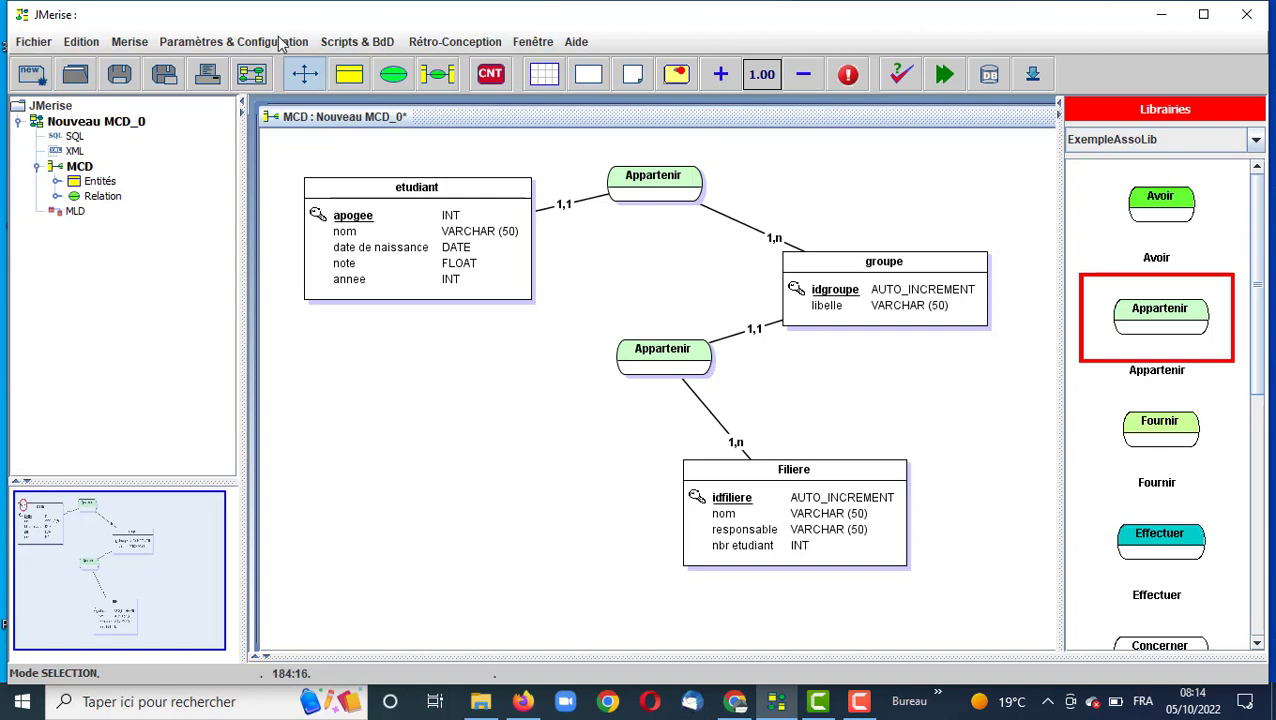
left_click(146, 48)
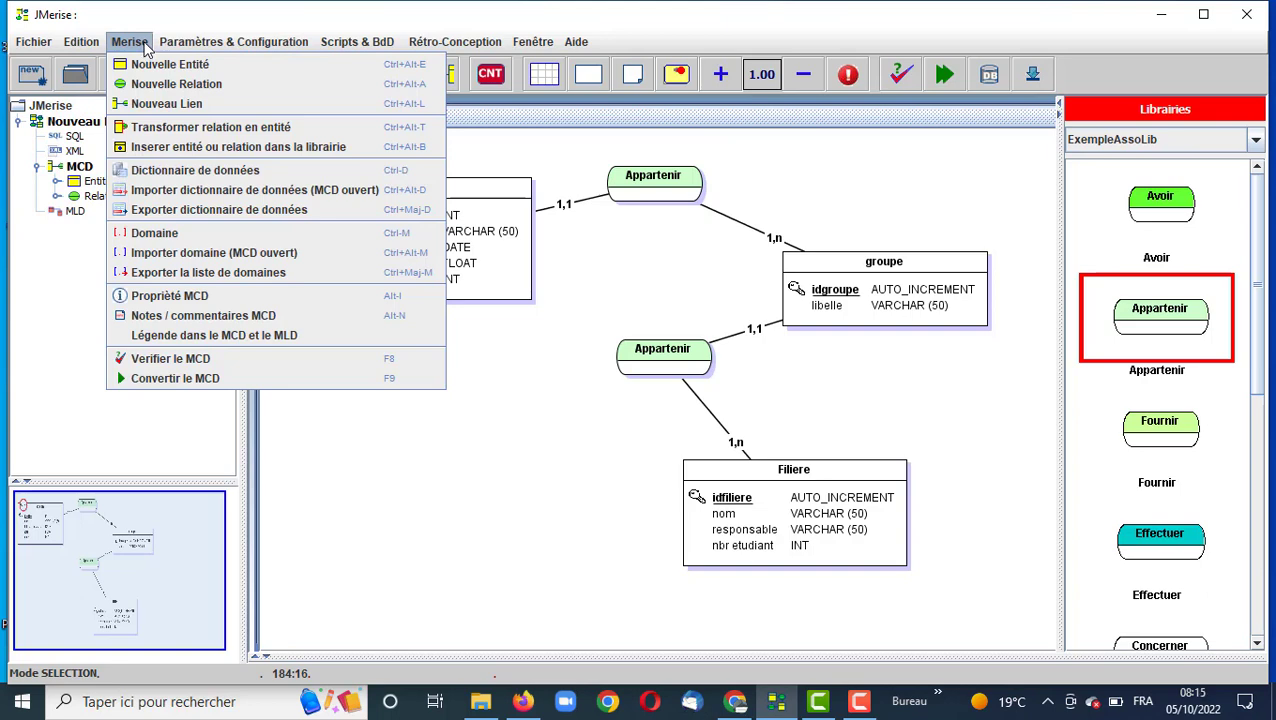
left_click(229, 212)
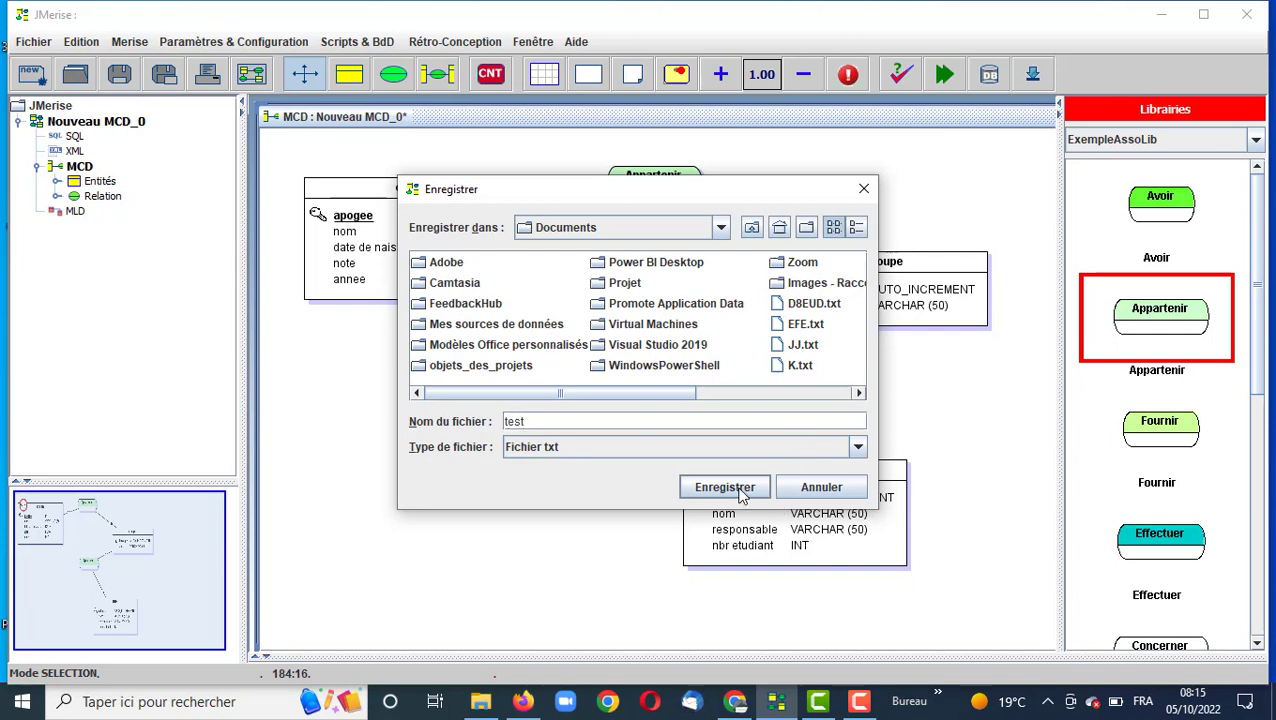
left_click(720, 228)
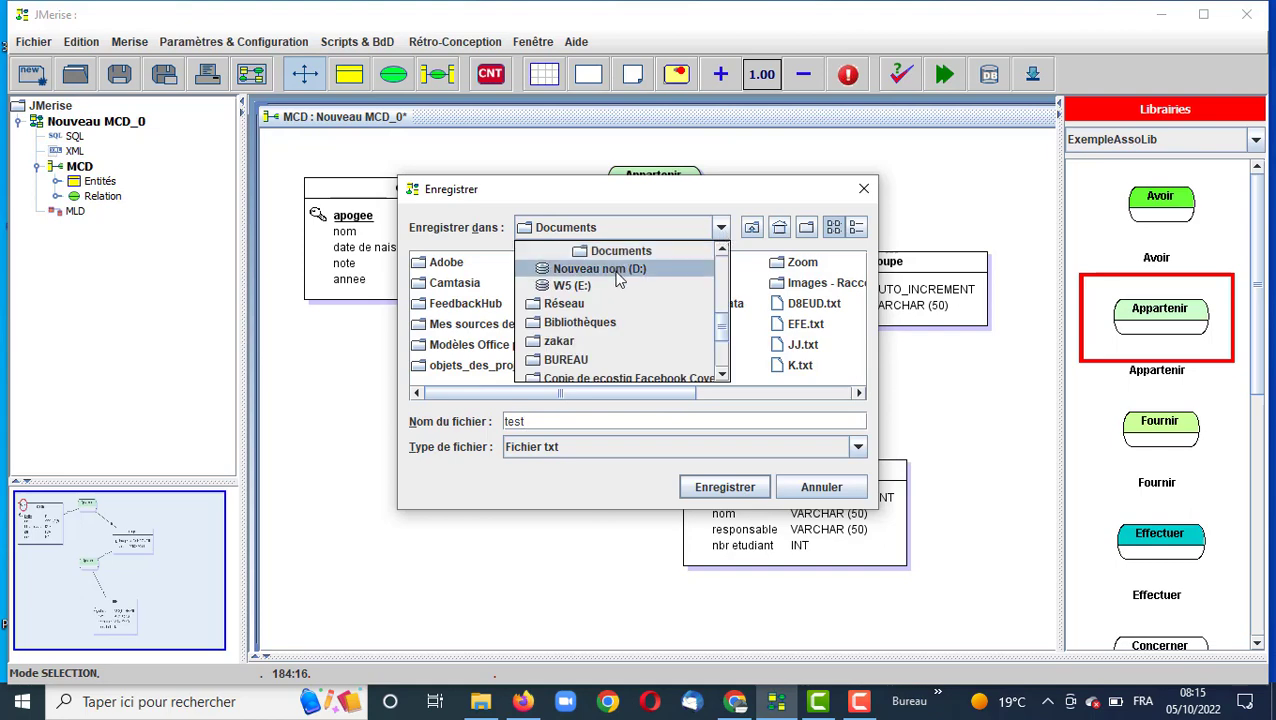
scroll(714, 258, "up", 4)
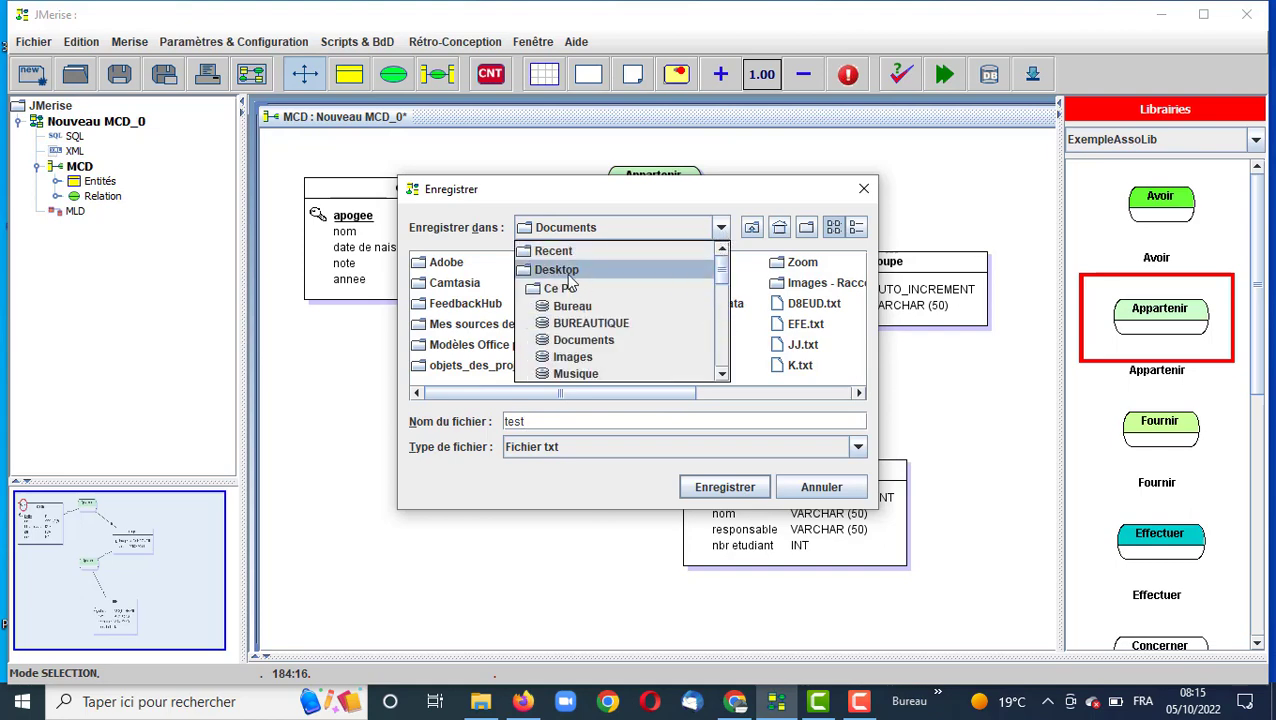
double_click(544, 417)
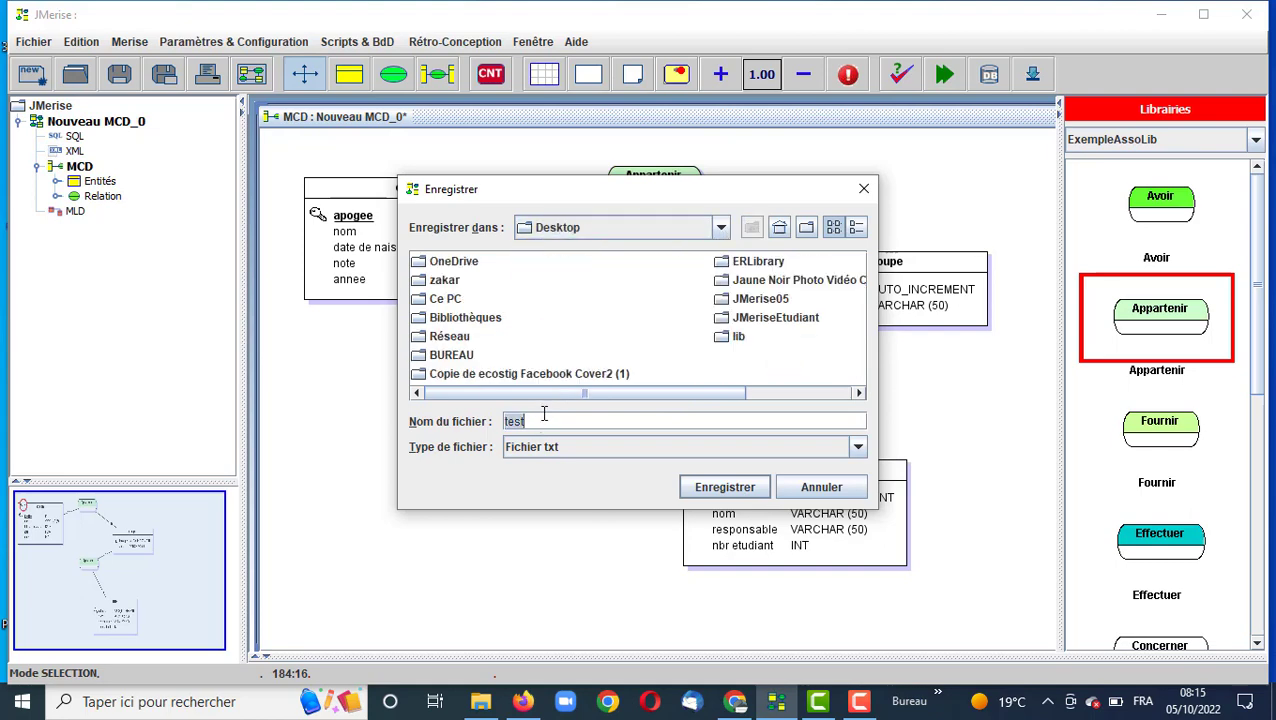
type("date ")
type("dd")
left_click(738, 486)
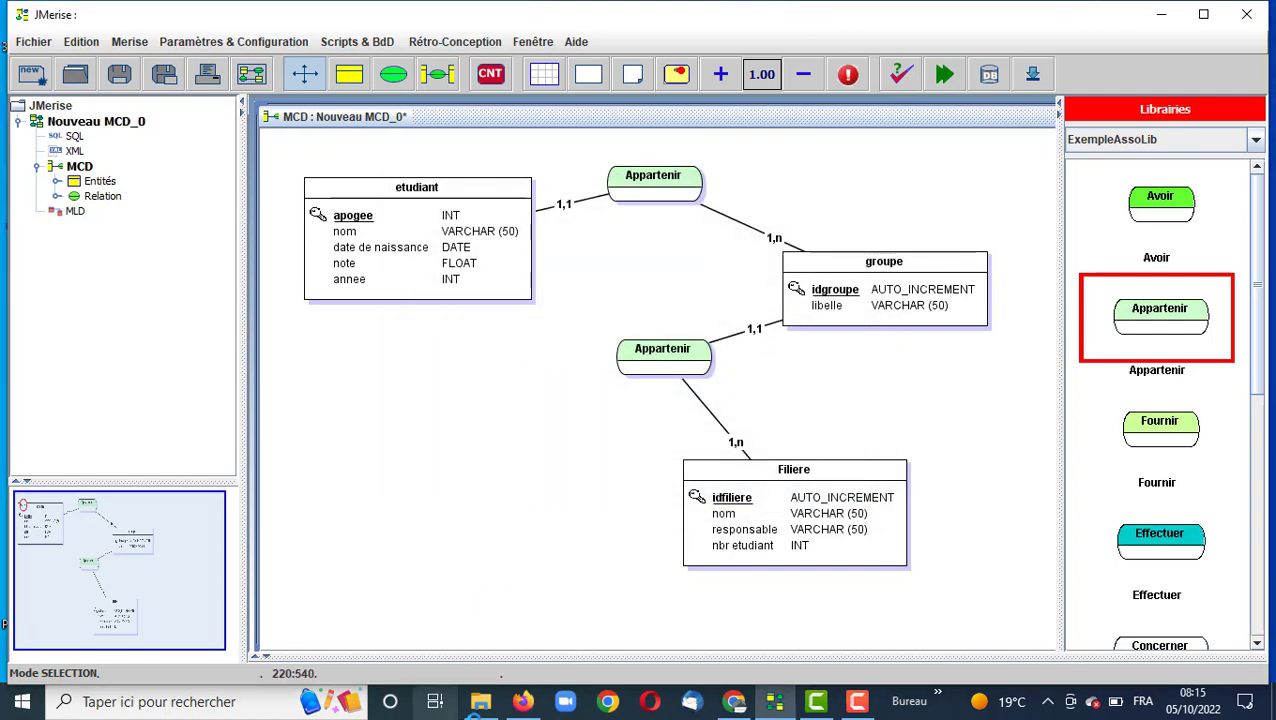
Review the field names, types and sizes in the exported dd file in Notepad, and switch back to JMerise.
key("super+d")
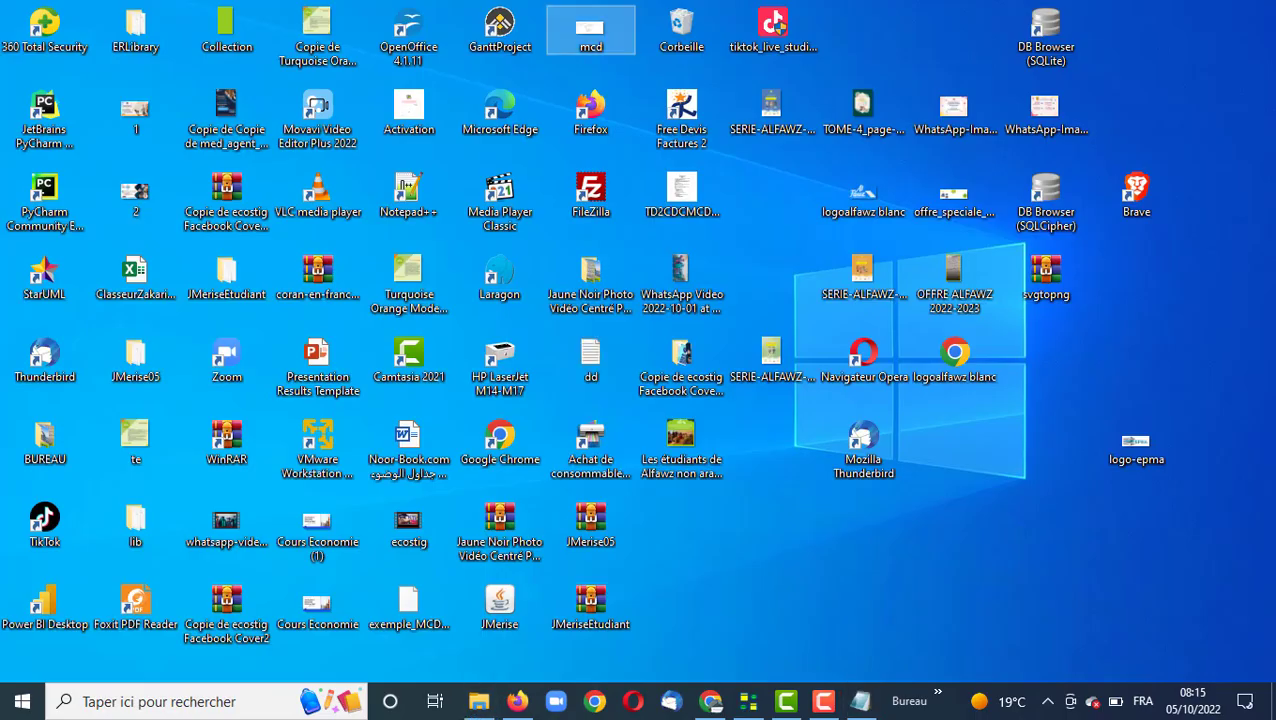
left_click(866, 704)
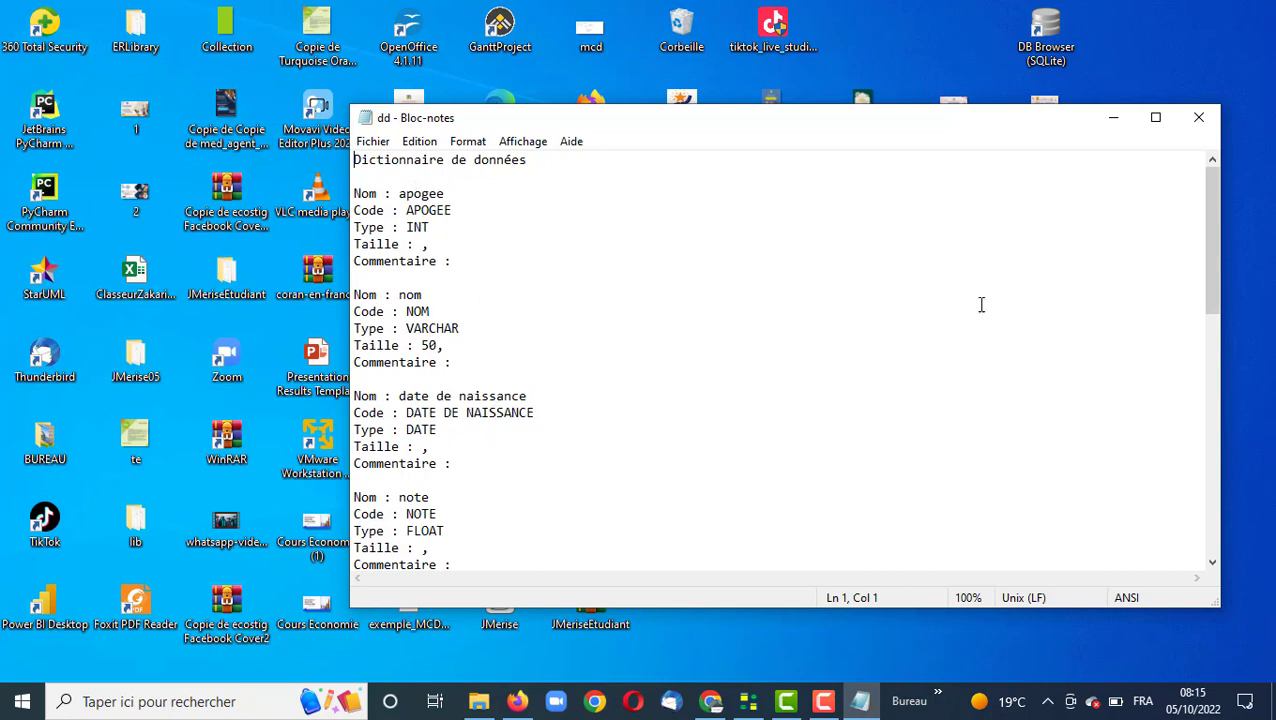
mouse_move(1209, 258)
left_mouse_down()
mouse_move(1222, 490)
mouse_move(1218, 238)
left_mouse_up()
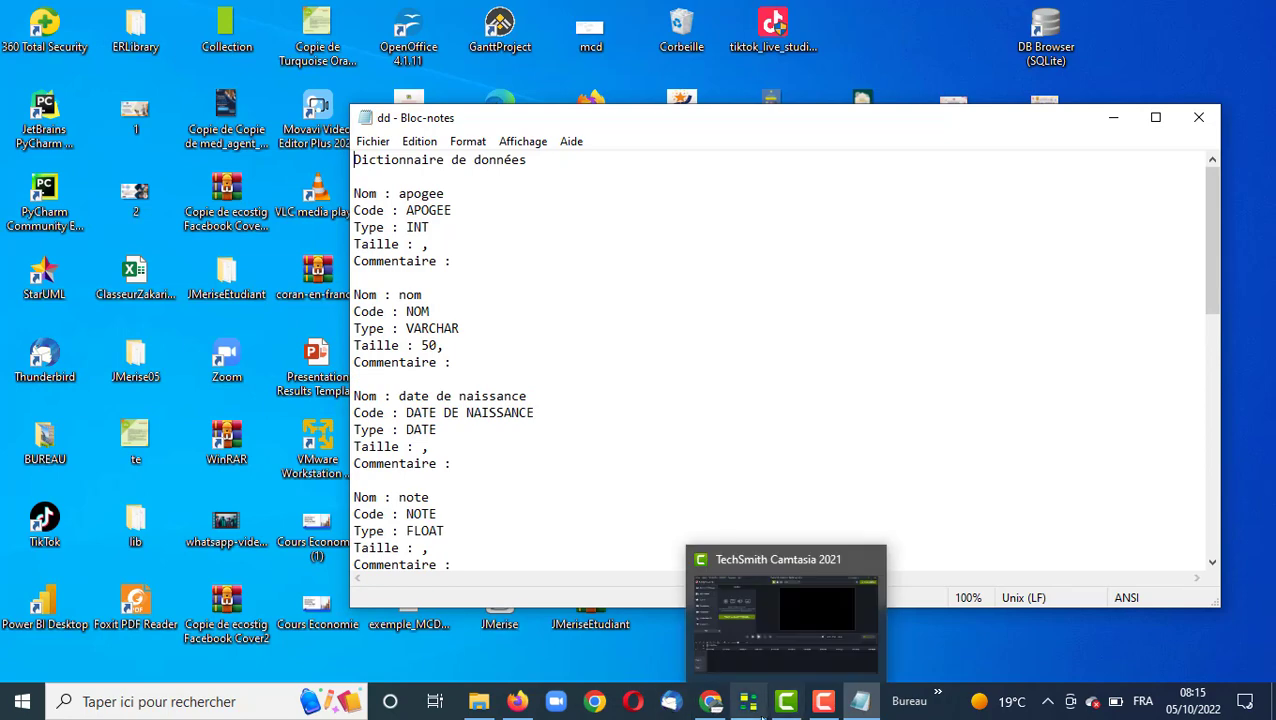
mouse_move(825, 708)
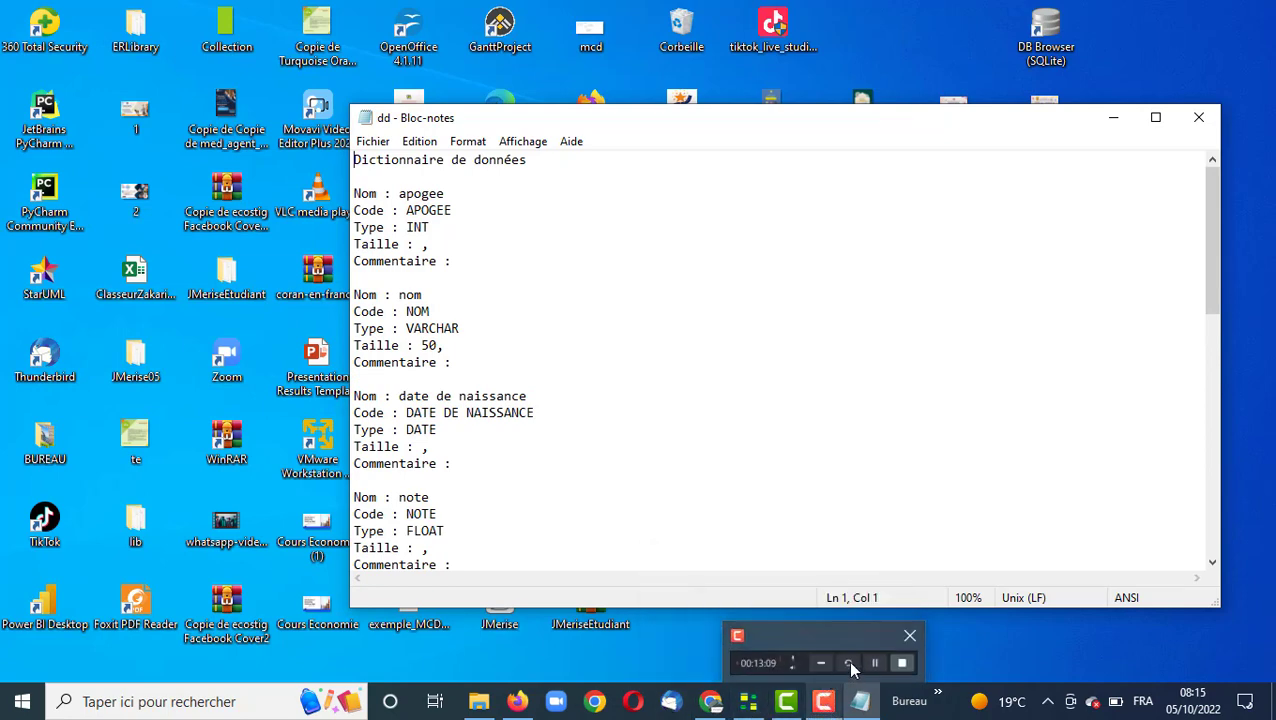
left_click(852, 665)
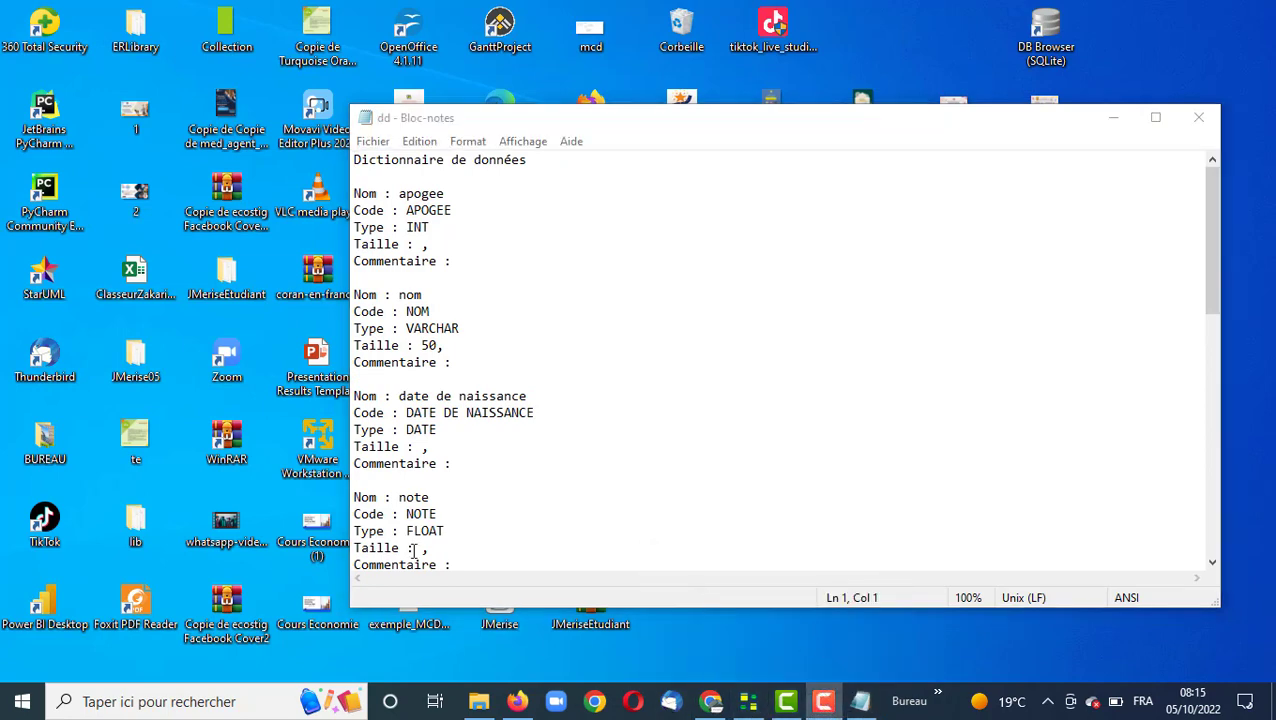
left_click(749, 702)
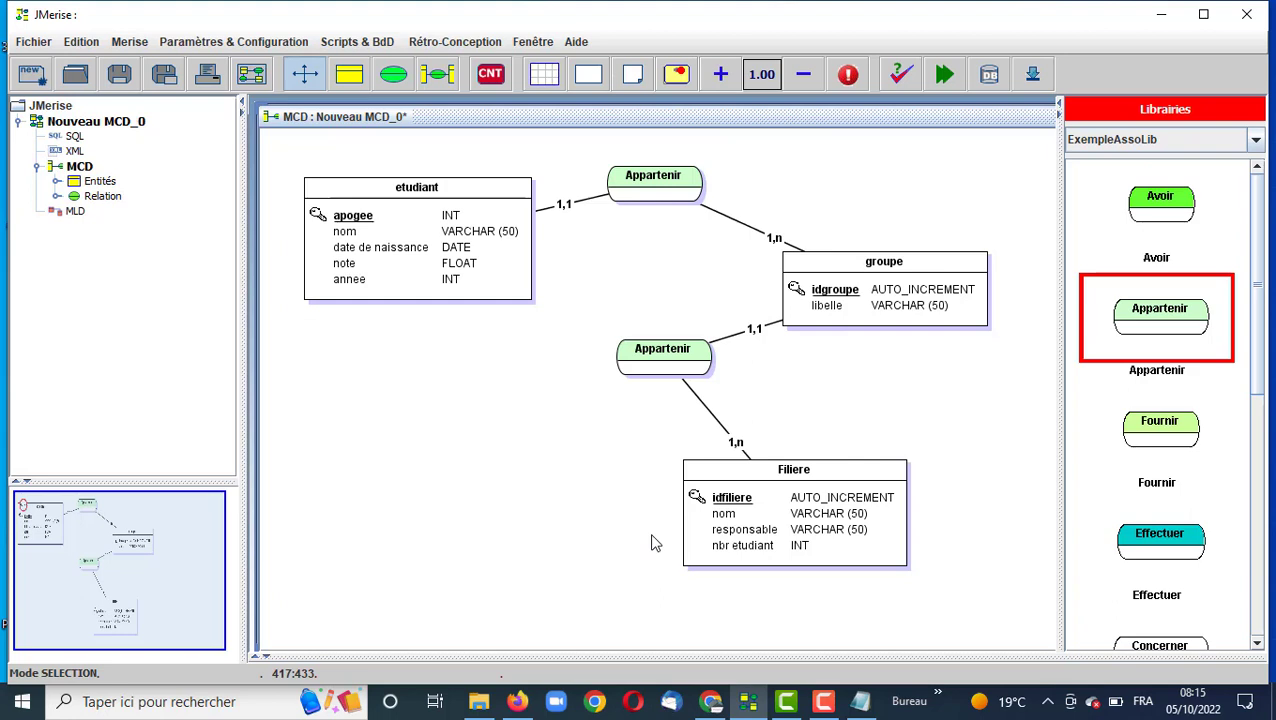